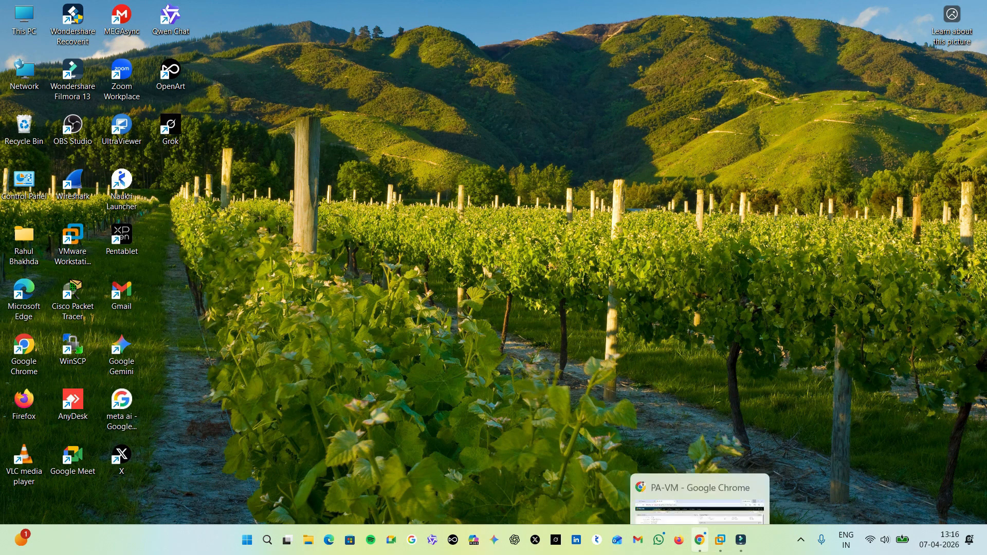
Bring up the EVE topology in Chrome and launch the Epic Pen annotation app.
{"action": "left_click", "coordinate": [699, 540]}
{"action": "key", "text": "ctrl+Tab"}
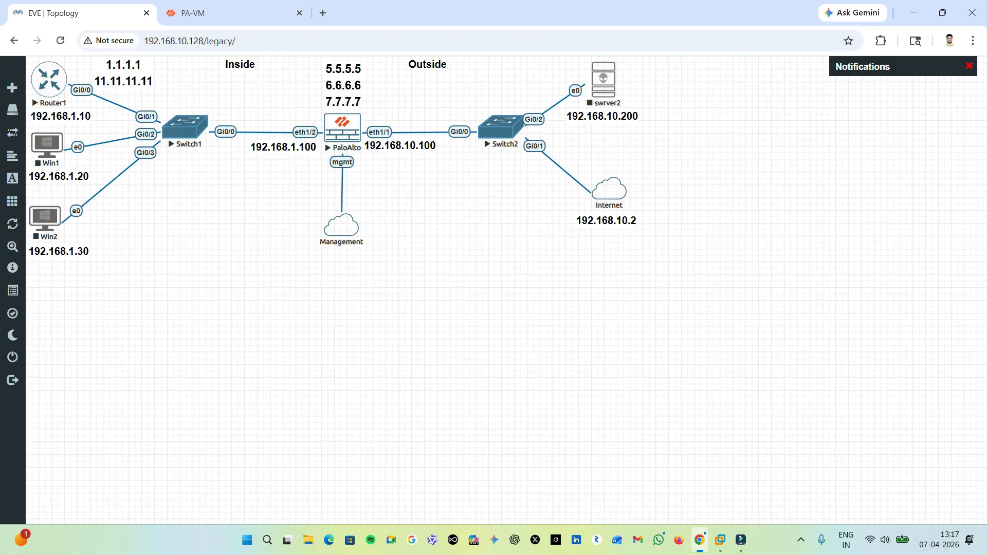
{"action": "left_click", "coordinate": [267, 540]}
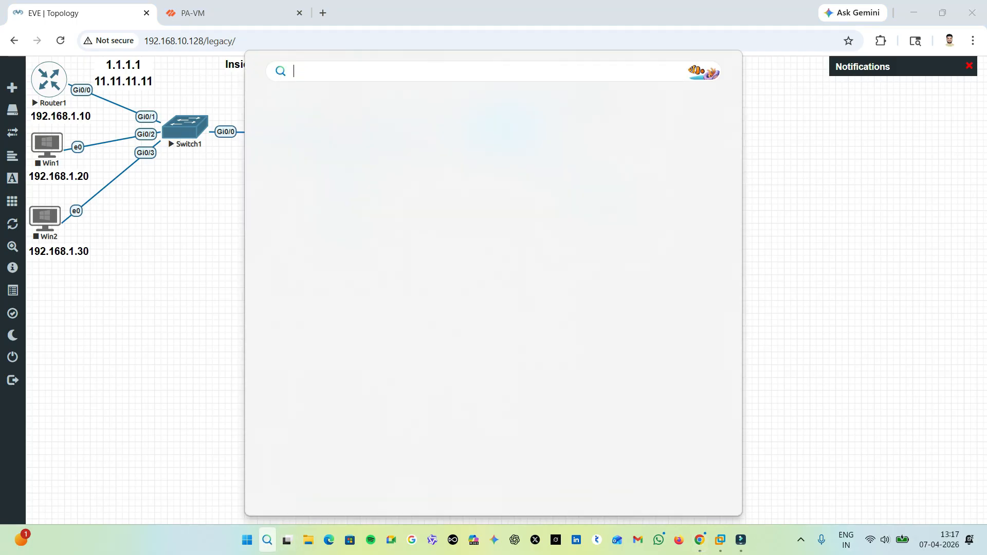
{"action": "type", "text": "epic"}
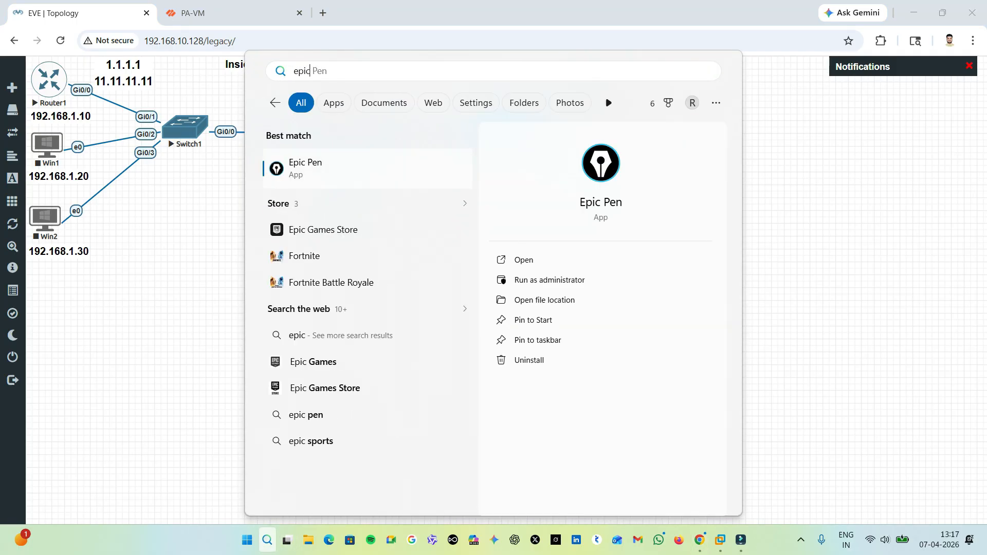
{"action": "key", "text": "Return"}
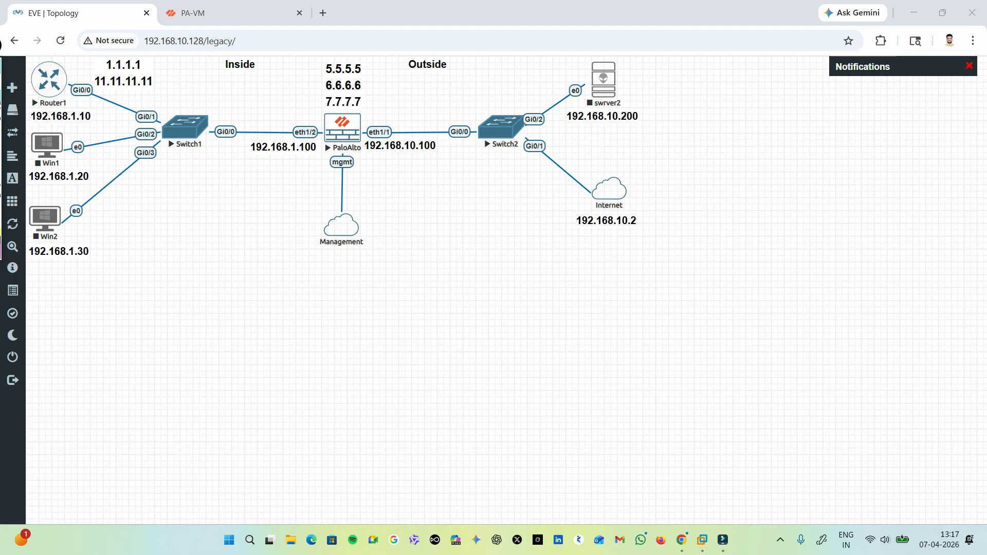
Mark Router1, the PaloAlto firewall and their loopback addresses on the topology with pen strokes, and clear the annotations.
{"action": "mouse_move", "coordinate": [371, 66]}
{"action": "left_mouse_down"}
{"action": "mouse_move", "coordinate": [413, 52]}
{"action": "mouse_move", "coordinate": [399, 73]}
{"action": "left_mouse_up"}
{"action": "left_click_drag", "start_coordinate": [364, 101], "coordinate": [406, 88]}
{"action": "mouse_move", "coordinate": [308, 123]}
{"action": "left_mouse_down"}
{"action": "mouse_move", "coordinate": [358, 110]}
{"action": "mouse_move", "coordinate": [308, 122]}
{"action": "left_mouse_up"}
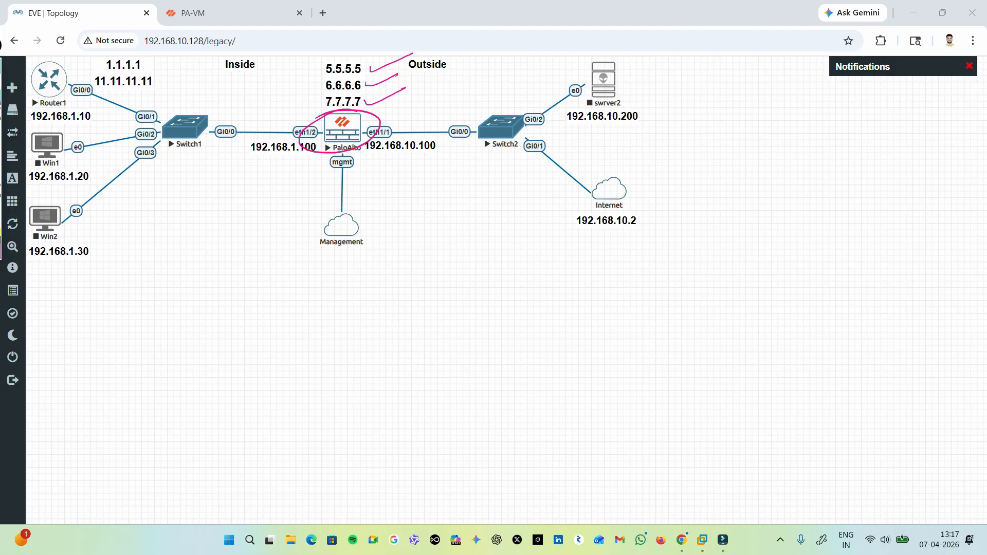
{"action": "mouse_move", "coordinate": [59, 77]}
{"action": "left_mouse_down"}
{"action": "mouse_move", "coordinate": [104, 59]}
{"action": "mouse_move", "coordinate": [67, 83]}
{"action": "mouse_move", "coordinate": [107, 66]}
{"action": "mouse_move", "coordinate": [116, 76]}
{"action": "mouse_move", "coordinate": [109, 55]}
{"action": "mouse_move", "coordinate": [90, 88]}
{"action": "mouse_move", "coordinate": [96, 80]}
{"action": "mouse_move", "coordinate": [26, 61]}
{"action": "mouse_move", "coordinate": [150, 73]}
{"action": "mouse_move", "coordinate": [138, 94]}
{"action": "left_mouse_up"}
{"action": "left_click_drag", "start_coordinate": [364, 73], "coordinate": [392, 71]}
{"action": "mouse_move", "coordinate": [350, 93]}
{"action": "left_mouse_down"}
{"action": "mouse_move", "coordinate": [386, 87]}
{"action": "mouse_move", "coordinate": [398, 100]}
{"action": "left_mouse_up"}
{"action": "left_click_drag", "start_coordinate": [394, 57], "coordinate": [327, 67]}
{"action": "left_click_drag", "start_coordinate": [337, 127], "coordinate": [342, 152]}
{"action": "left_click_drag", "start_coordinate": [320, 153], "coordinate": [353, 154]}
{"action": "mouse_move", "coordinate": [360, 115]}
{"action": "left_mouse_down"}
{"action": "mouse_move", "coordinate": [380, 147]}
{"action": "mouse_move", "coordinate": [303, 123]}
{"action": "left_mouse_up"}
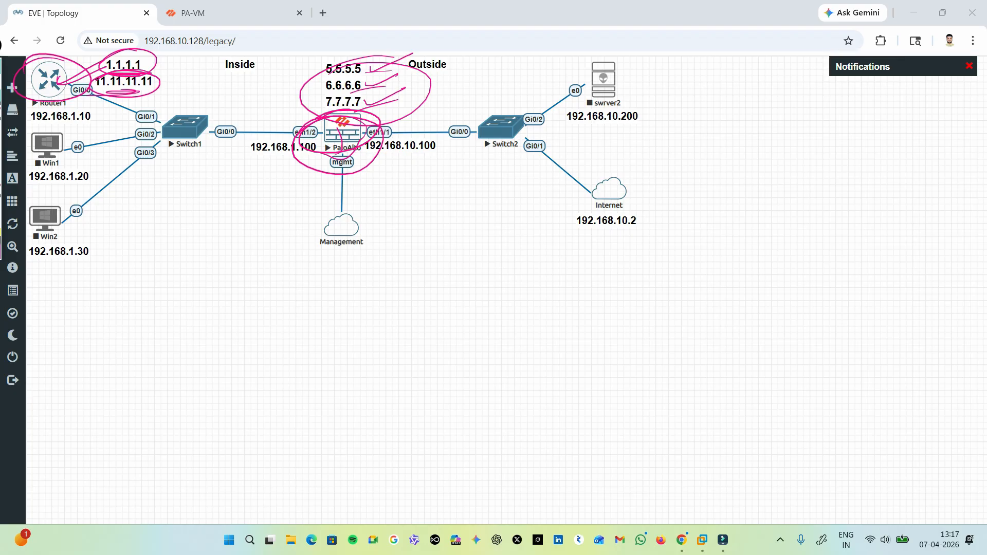
{"action": "key", "text": "ctrl+shift+7"}
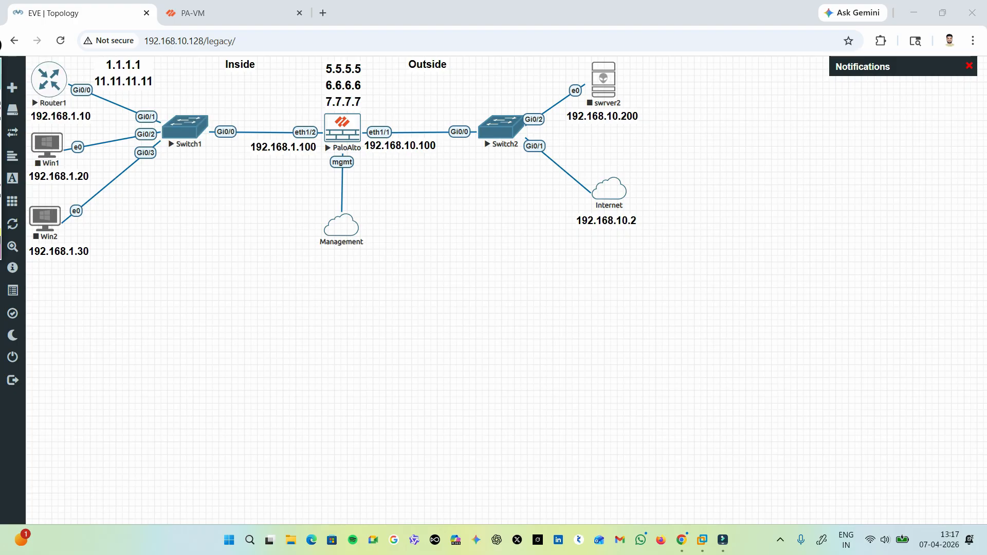
Add the Top Applications, Top High Risk Applications and ACC Risk Factor widgets to the PA-VM dashboard.
{"action": "left_click", "coordinate": [222, 14]}
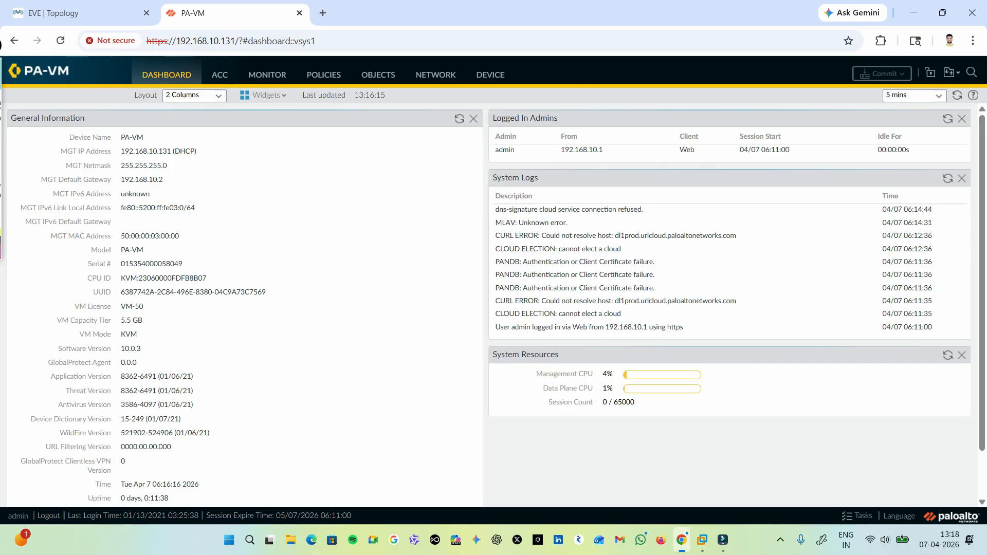
{"action": "left_click", "coordinate": [269, 96]}
{"action": "mouse_move", "coordinate": [273, 111]}
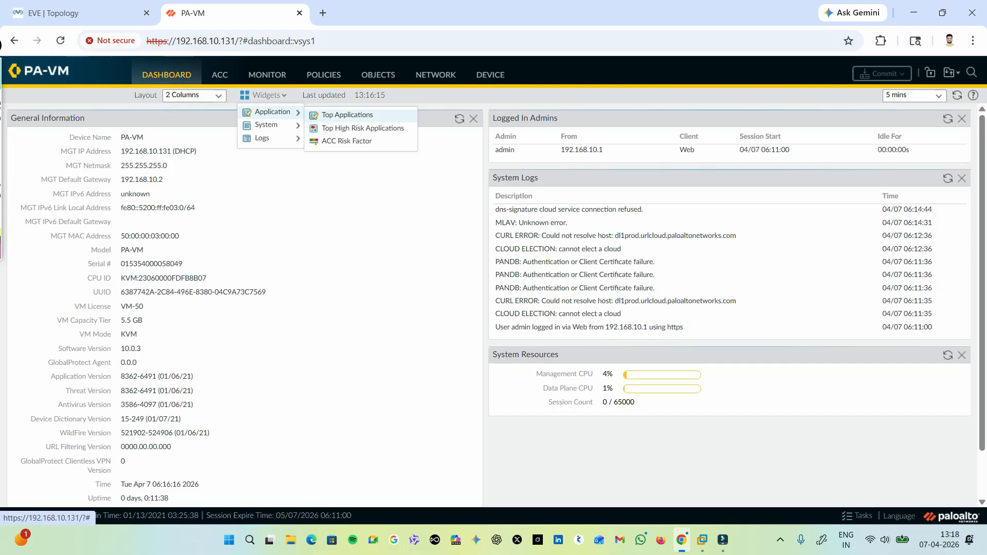
{"action": "left_click", "coordinate": [347, 115]}
{"action": "left_click", "coordinate": [363, 128]}
{"action": "left_click", "coordinate": [347, 141]}
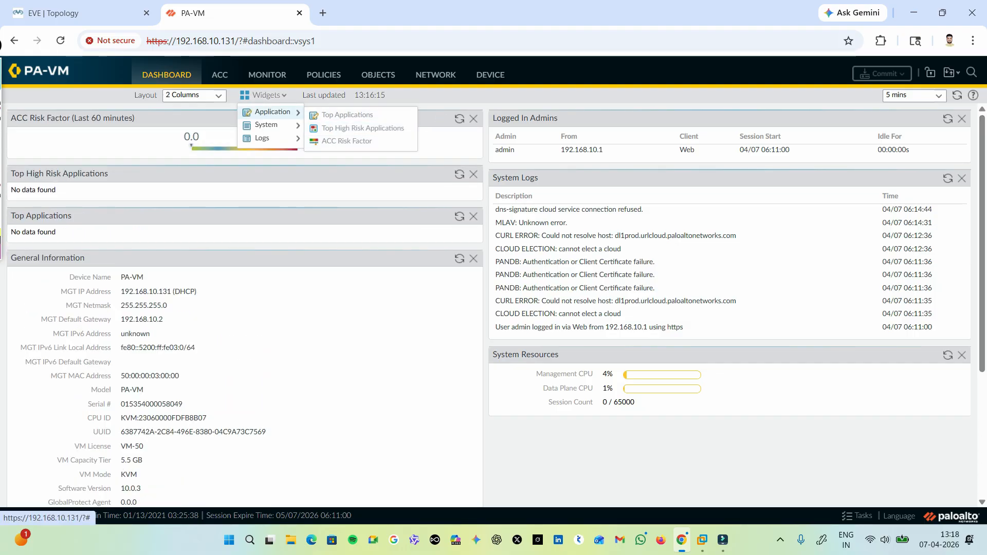
Add the Interfaces, High Availability and Locks system widgets to the dashboard.
{"action": "mouse_move", "coordinate": [266, 125]}
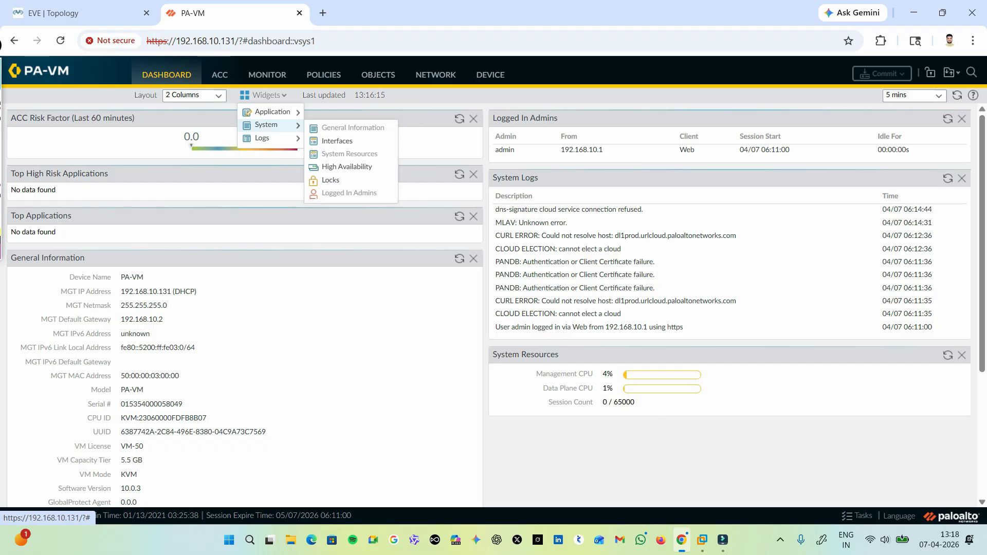
{"action": "left_click", "coordinate": [337, 141]}
{"action": "left_click", "coordinate": [347, 166]}
{"action": "left_click", "coordinate": [331, 180]}
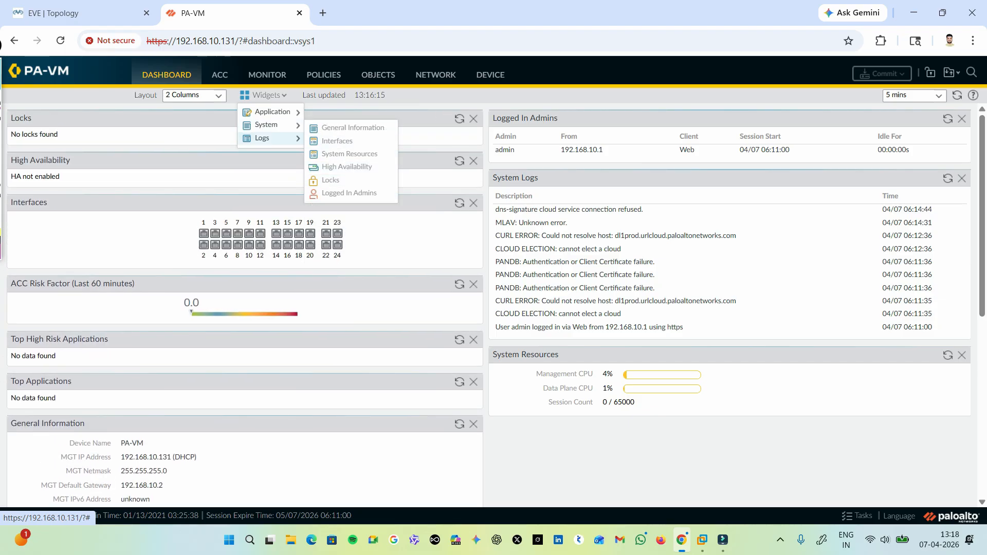
Add the Threat, URL Filtering, Data Filtering and Config Logs widgets to the dashboard.
{"action": "mouse_move", "coordinate": [272, 138]}
{"action": "left_click", "coordinate": [340, 141]}
{"action": "left_click", "coordinate": [350, 154]}
{"action": "left_click", "coordinate": [351, 167]}
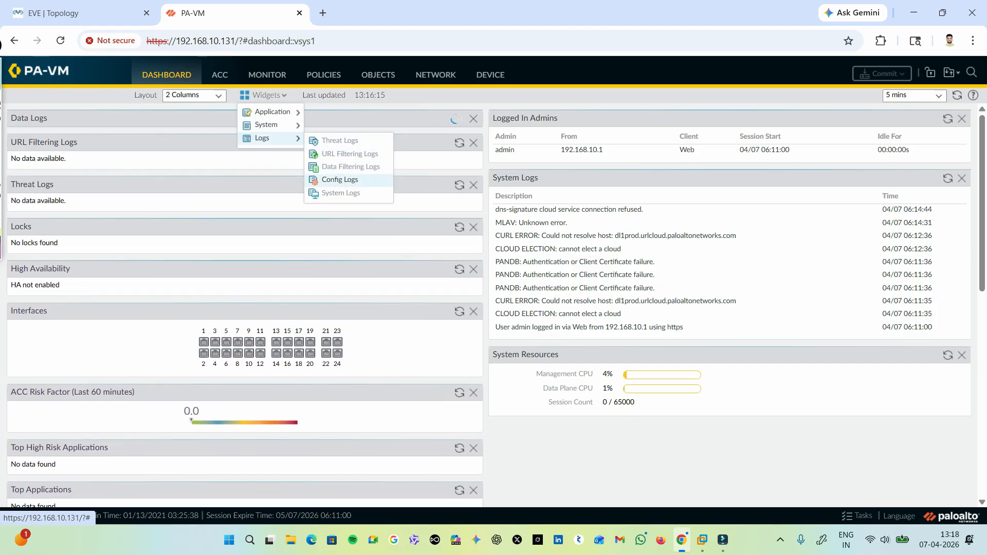
{"action": "left_click", "coordinate": [340, 180]}
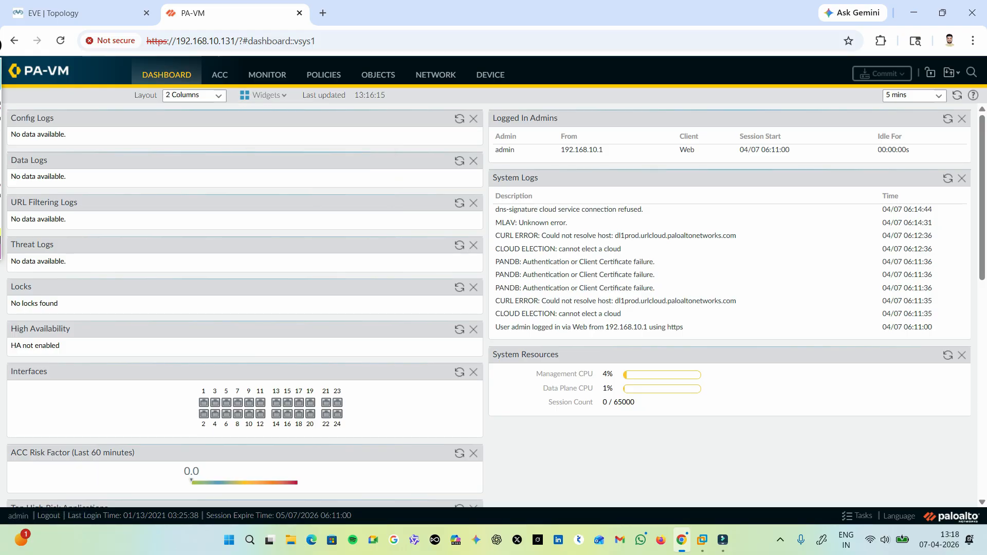
Set the dashboard layout to 3 columns and look over the rearranged widgets.
{"action": "left_click", "coordinate": [194, 95]}
{"action": "left_click", "coordinate": [177, 122]}
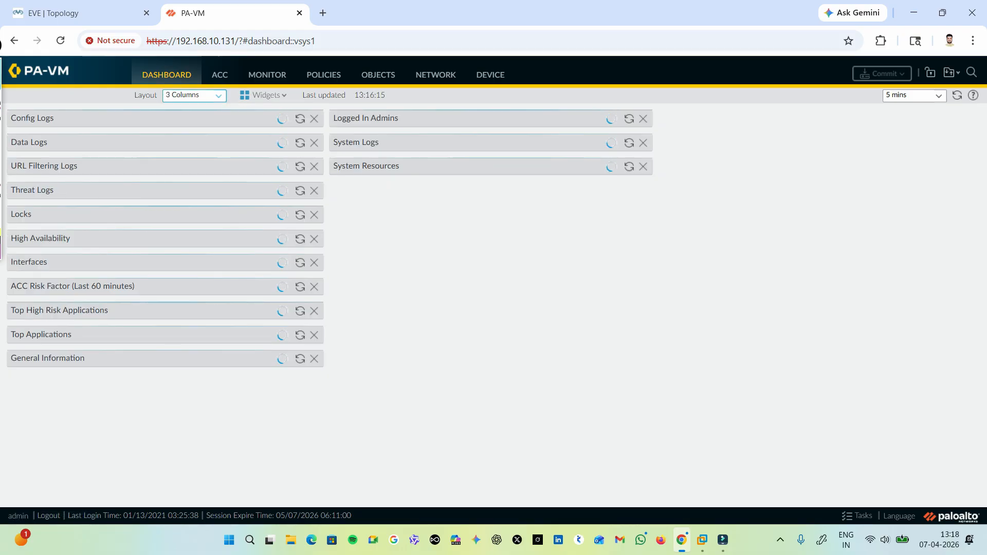
{"action": "scroll", "coordinate": [329, 308], "scroll_direction": "down", "scroll_amount": 5}
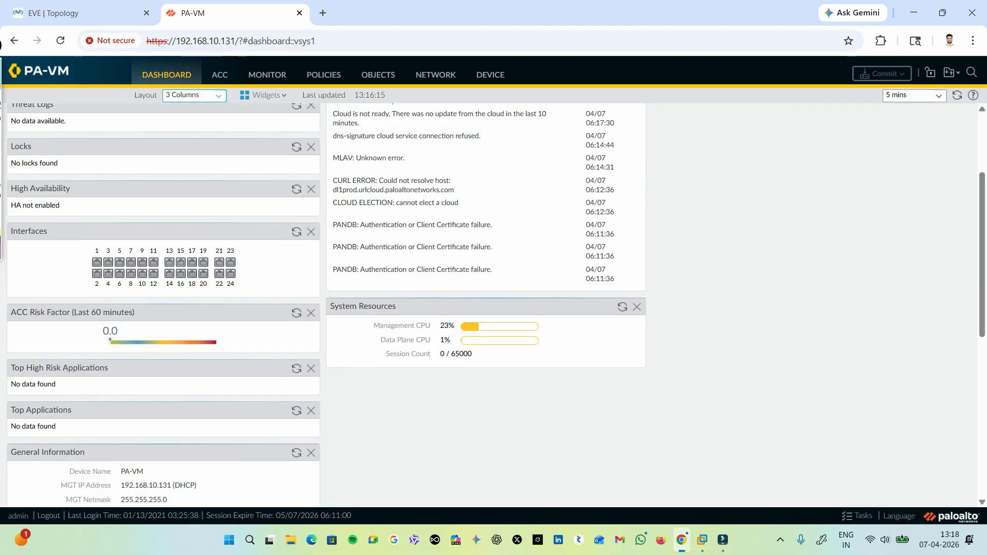
{"action": "scroll", "coordinate": [329, 308], "scroll_direction": "up", "scroll_amount": 5}
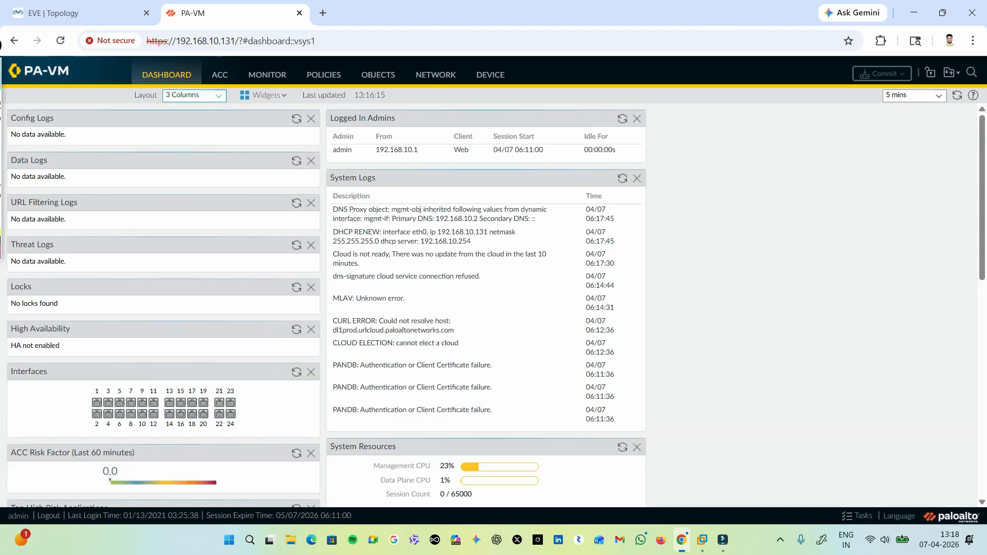
{"action": "scroll", "coordinate": [329, 308], "scroll_direction": "down", "scroll_amount": 6}
{"action": "scroll", "coordinate": [329, 309], "scroll_direction": "up", "scroll_amount": 6}
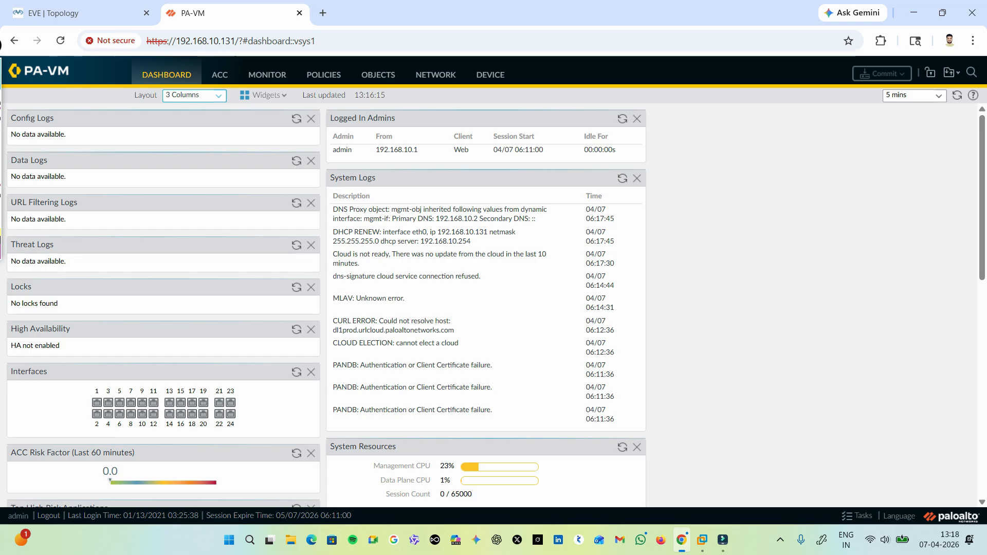
Review the lab topology and the firewall's address objects, Ethernet interfaces and NAT policies.
{"action": "left_click", "coordinate": [77, 13]}
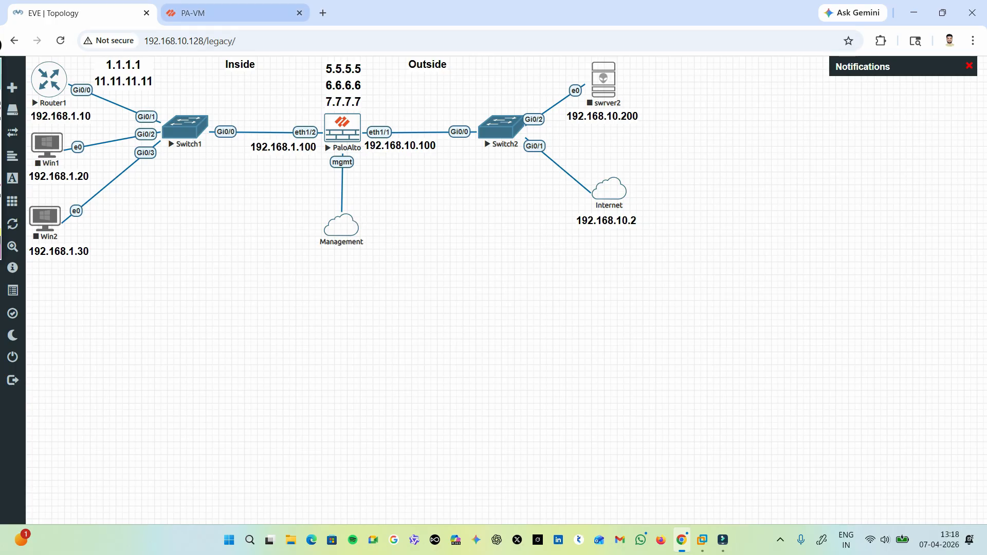
{"action": "left_click", "coordinate": [193, 13]}
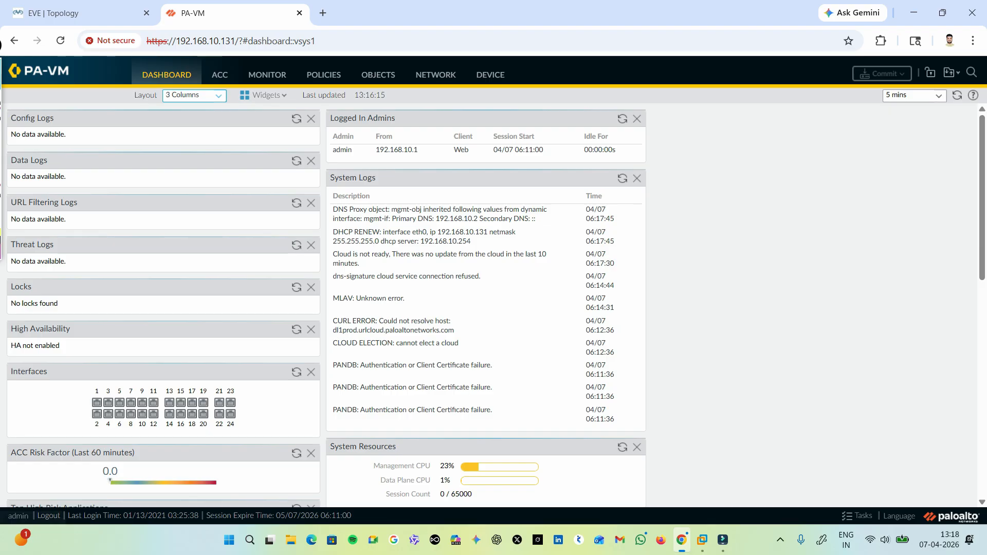
{"action": "left_click", "coordinate": [378, 75]}
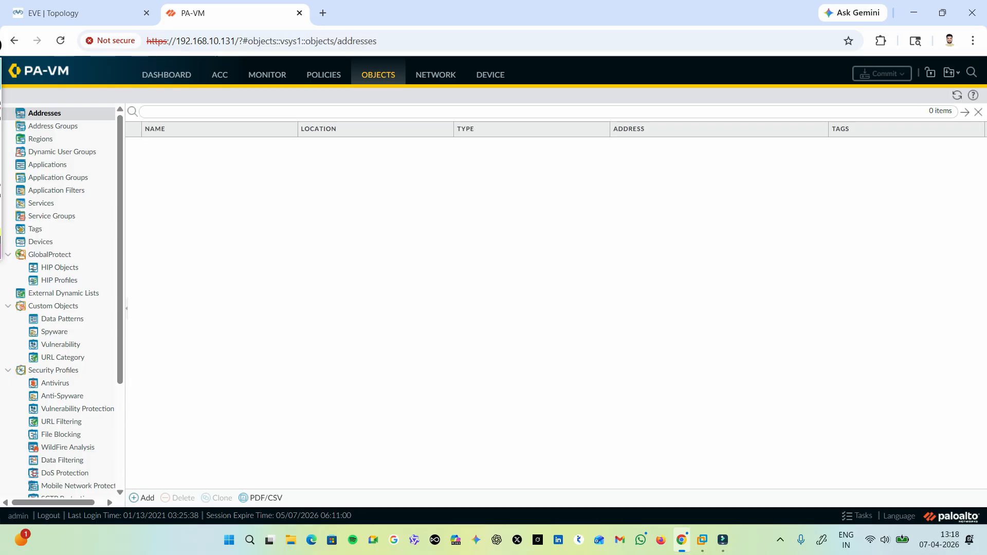
{"action": "left_click", "coordinate": [435, 76]}
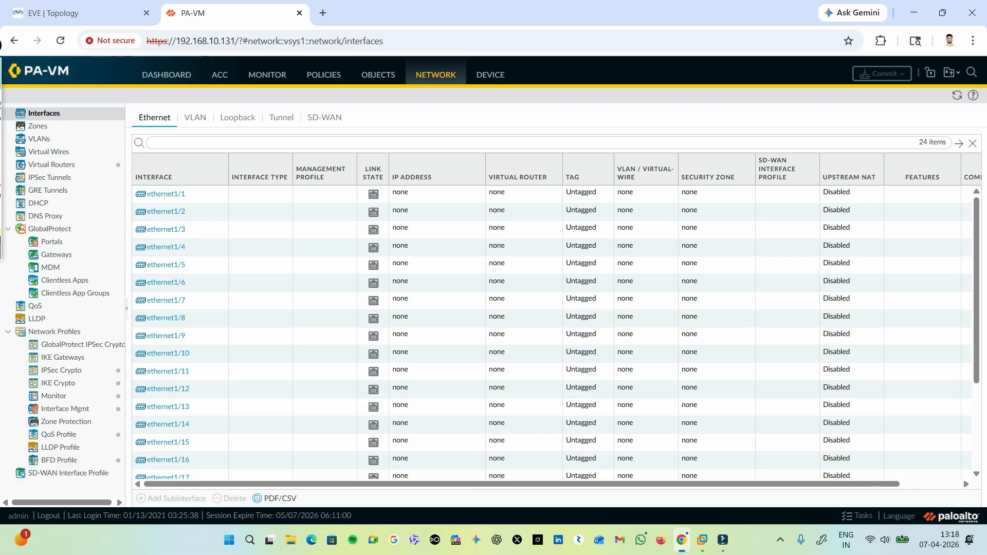
{"action": "left_click", "coordinate": [324, 75]}
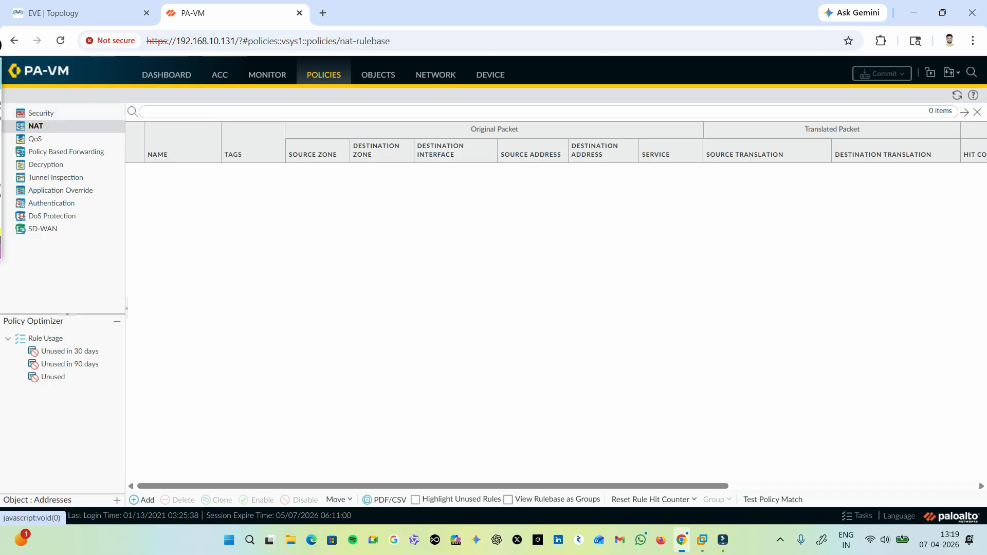
{"action": "left_click", "coordinate": [378, 75]}
{"action": "left_click", "coordinate": [494, 325]}
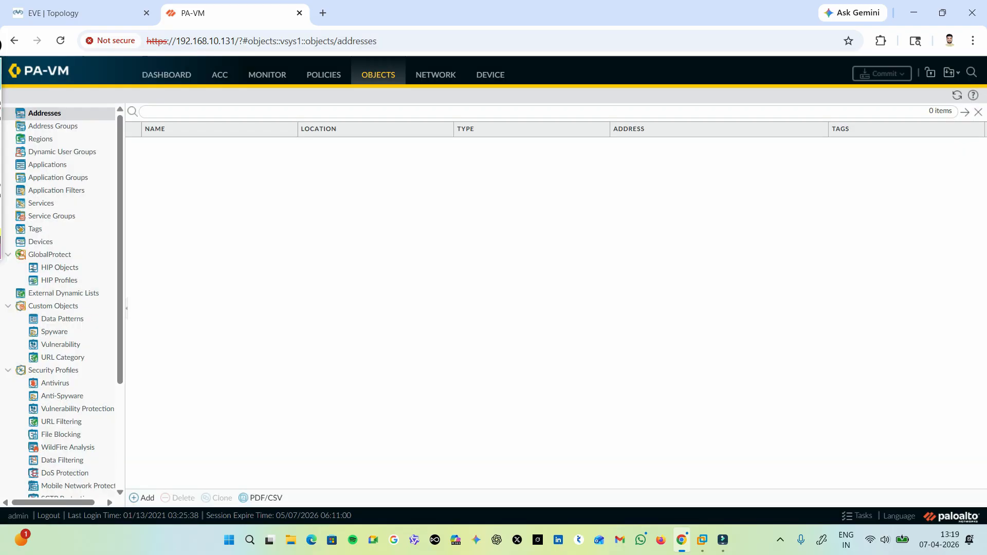
Create a network zone named inside with type Layer3.
{"action": "left_click", "coordinate": [435, 75]}
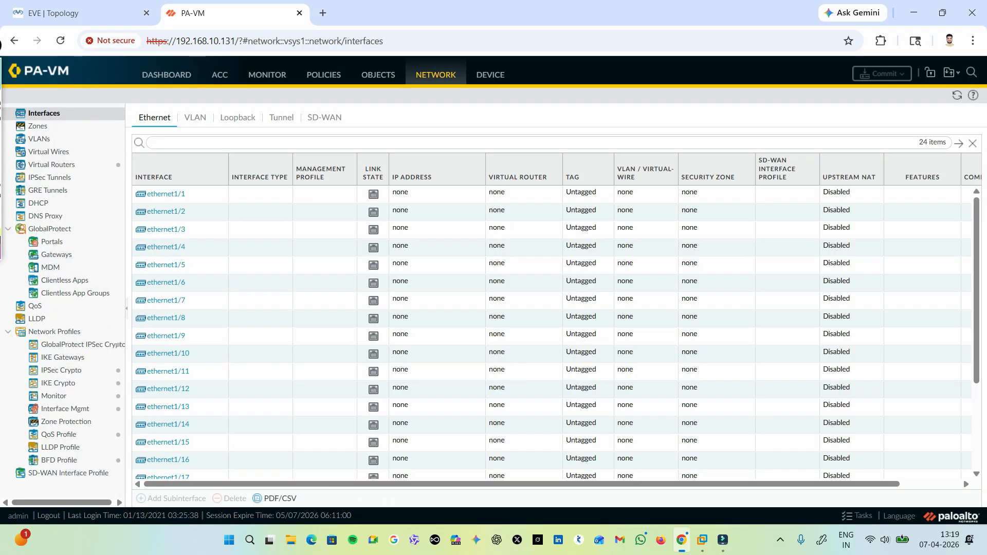
{"action": "left_click", "coordinate": [38, 126]}
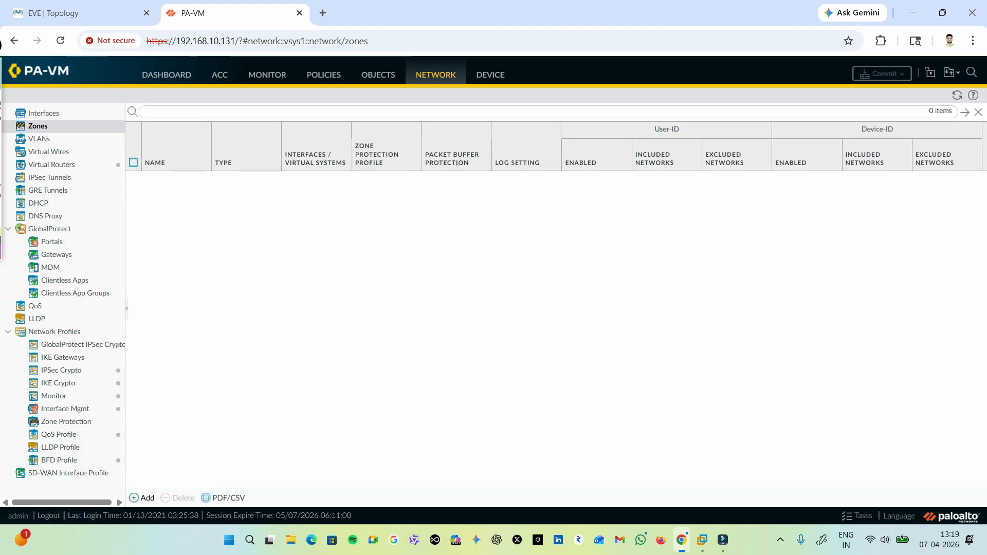
{"action": "left_click", "coordinate": [142, 498]}
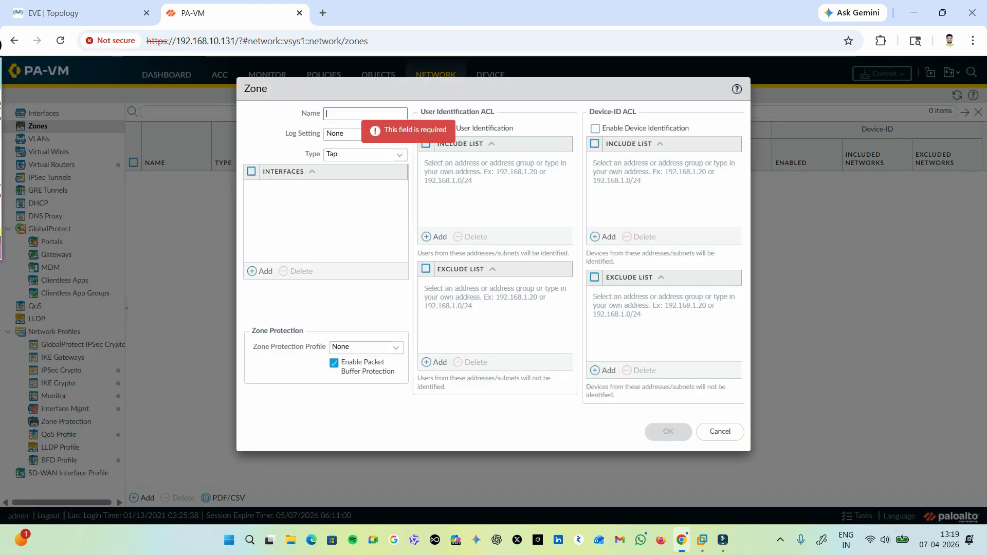
{"action": "type", "text": "in"}
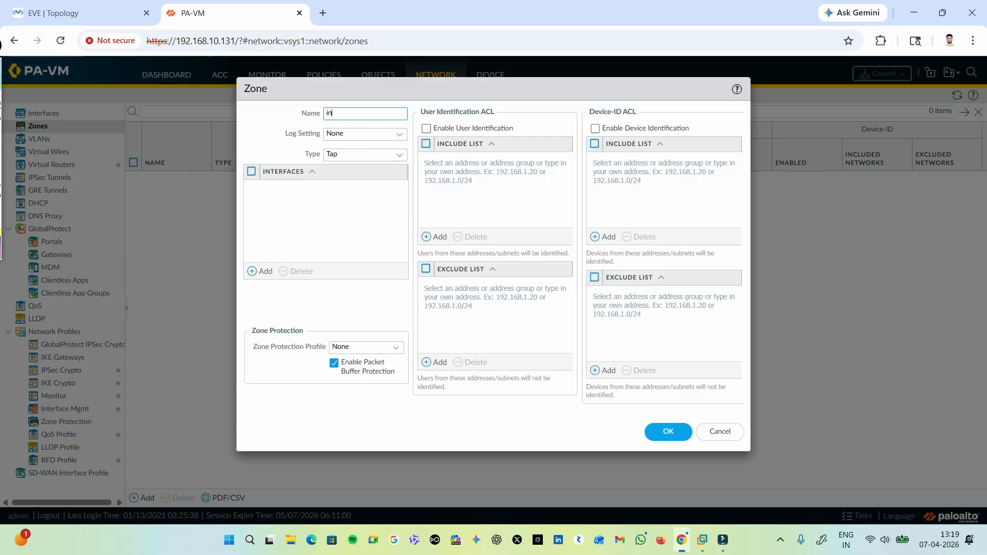
{"action": "type", "text": "side"}
{"action": "left_click", "coordinate": [399, 134]}
{"action": "left_click", "coordinate": [400, 134]}
{"action": "left_click", "coordinate": [399, 155]}
{"action": "left_click", "coordinate": [399, 154]}
{"action": "left_click", "coordinate": [360, 214]}
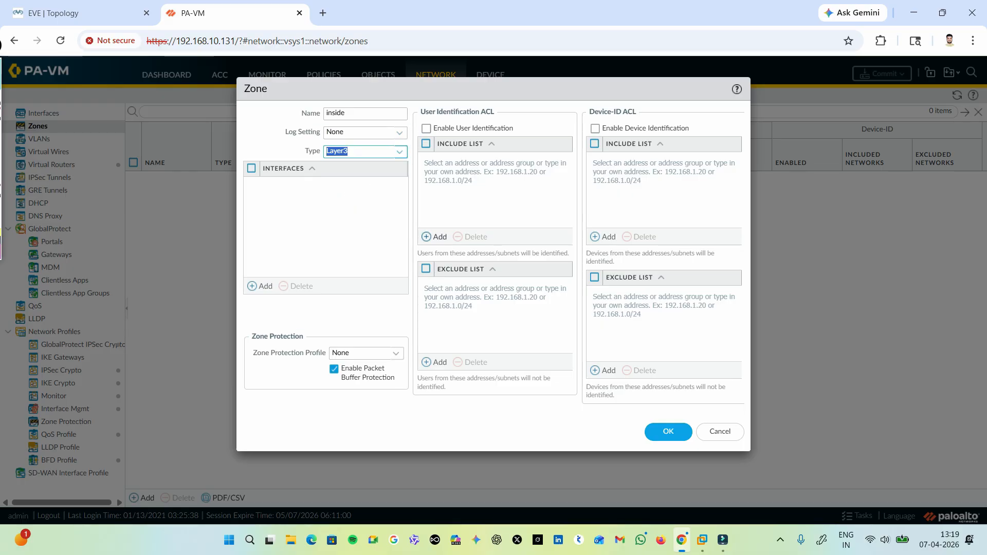
{"action": "left_click", "coordinate": [668, 432]}
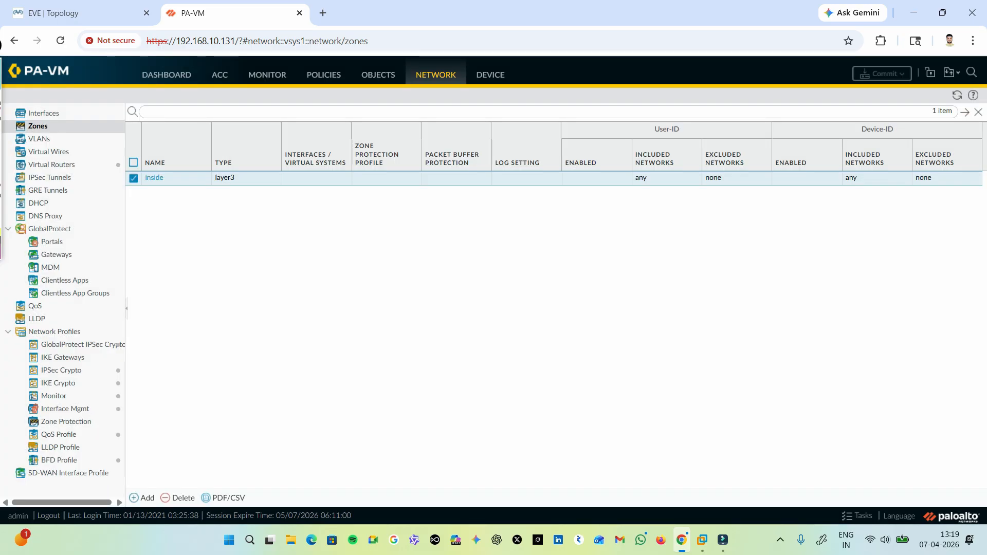
Create a second network zone named outside with type Layer3.
{"action": "left_click", "coordinate": [143, 498]}
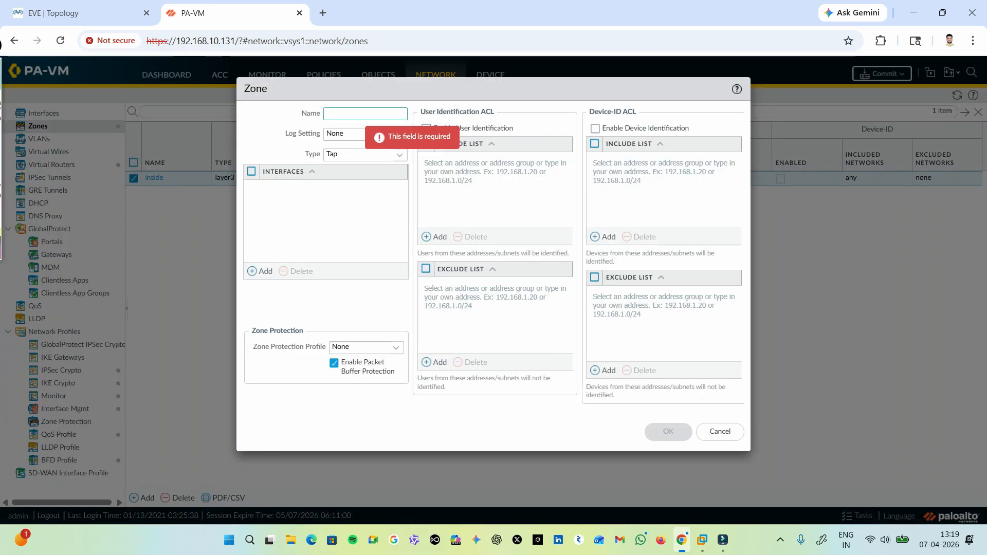
{"action": "type", "text": "outside"}
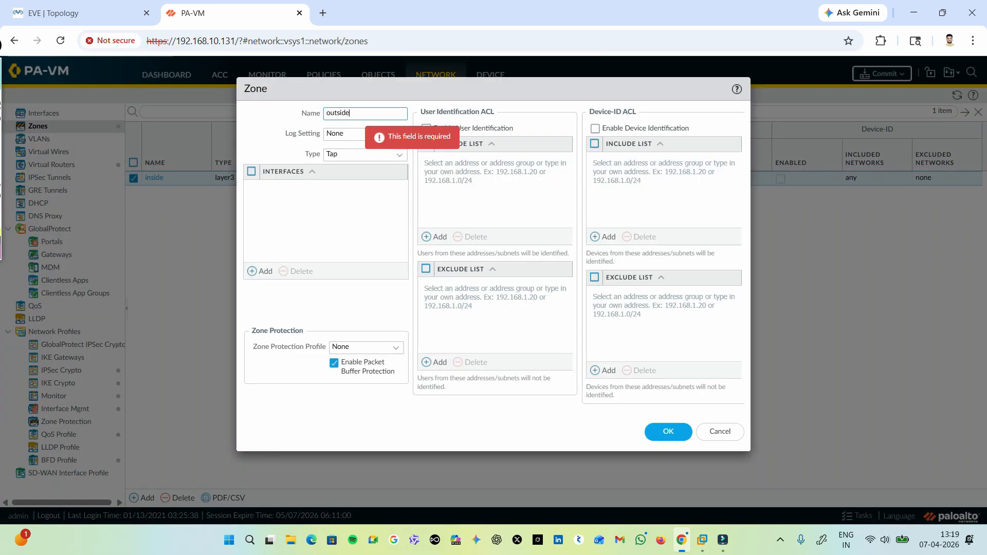
{"action": "key", "text": "Tab"}
{"action": "key", "text": "Tab"}
{"action": "key", "text": "Down"}
{"action": "key", "text": "Down"}
{"action": "key", "text": "Down"}
{"action": "key", "text": "Down"}
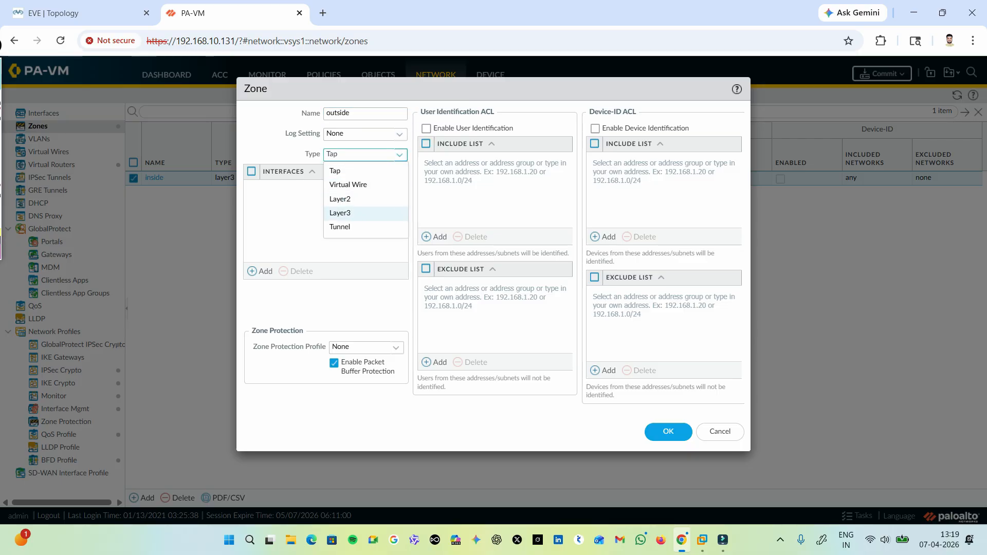
{"action": "key", "text": "Return"}
{"action": "left_click", "coordinate": [668, 431]}
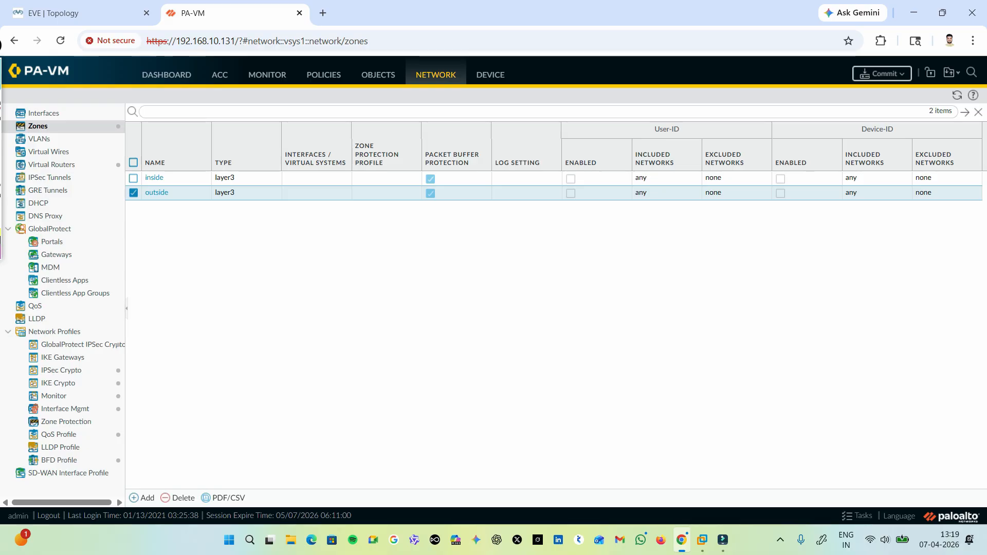
Configure interface ethernet1/1 as Layer3, assigned to the default virtual router and the outside security zone.
{"action": "left_click", "coordinate": [43, 113]}
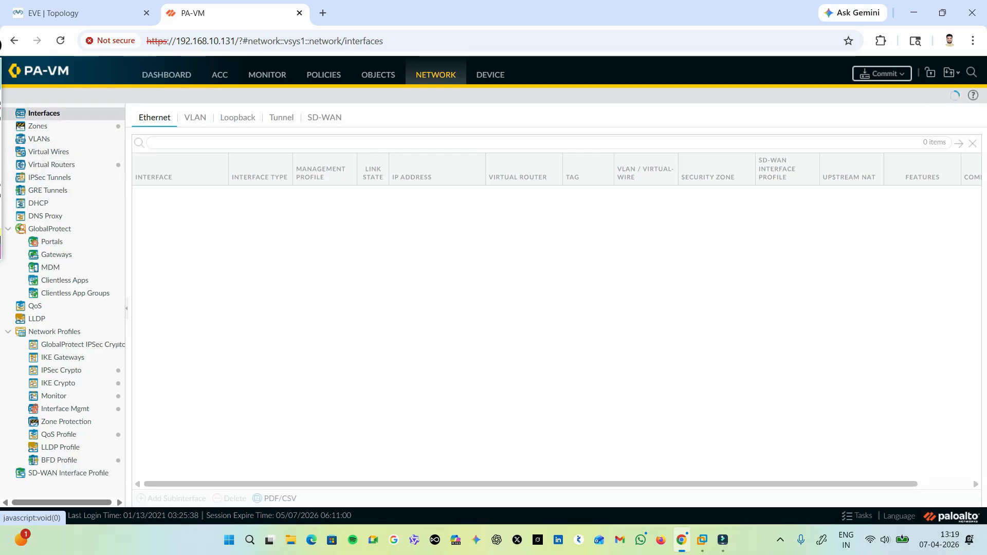
{"action": "left_click", "coordinate": [77, 12]}
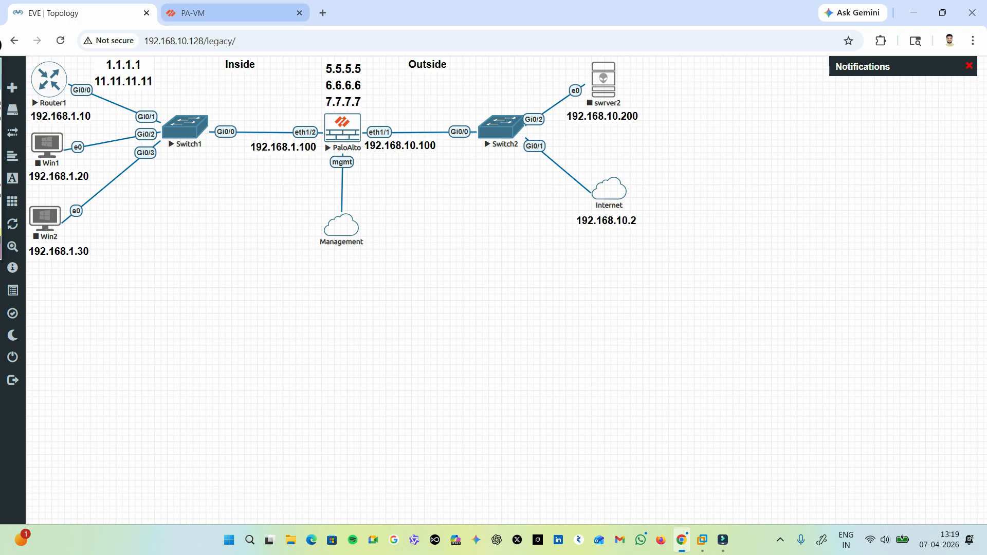
{"action": "left_click", "coordinate": [231, 13]}
{"action": "left_click", "coordinate": [155, 194]}
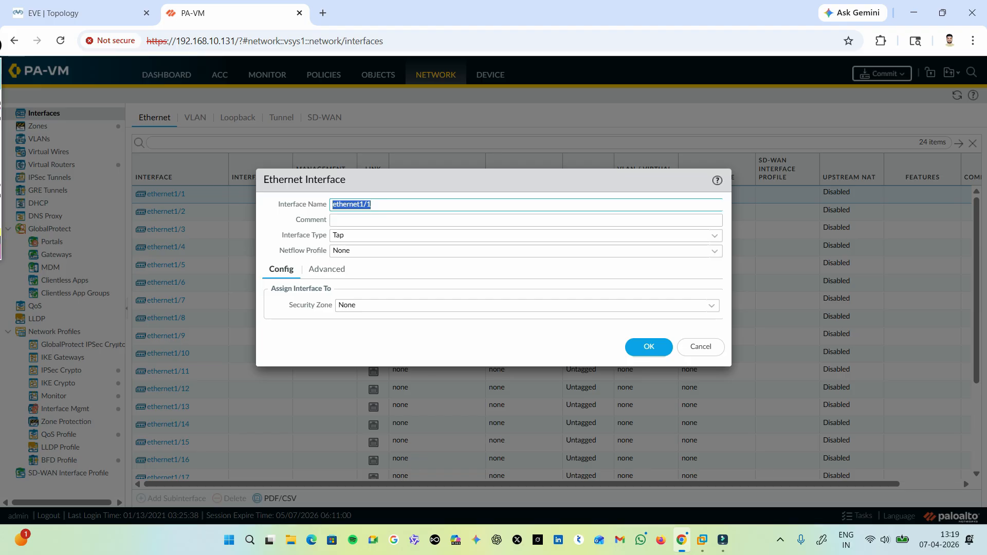
{"action": "left_click", "coordinate": [411, 236]}
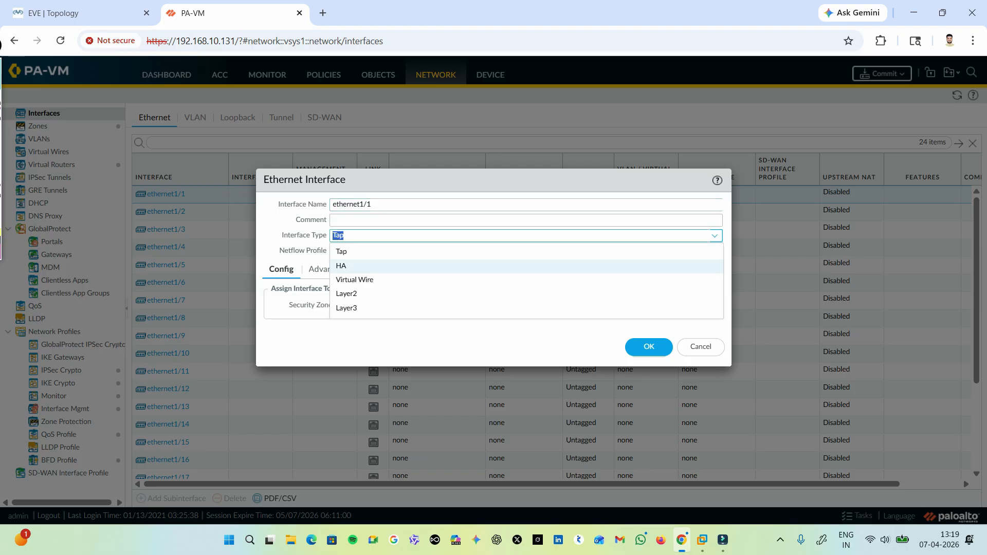
{"action": "left_click", "coordinate": [401, 309]}
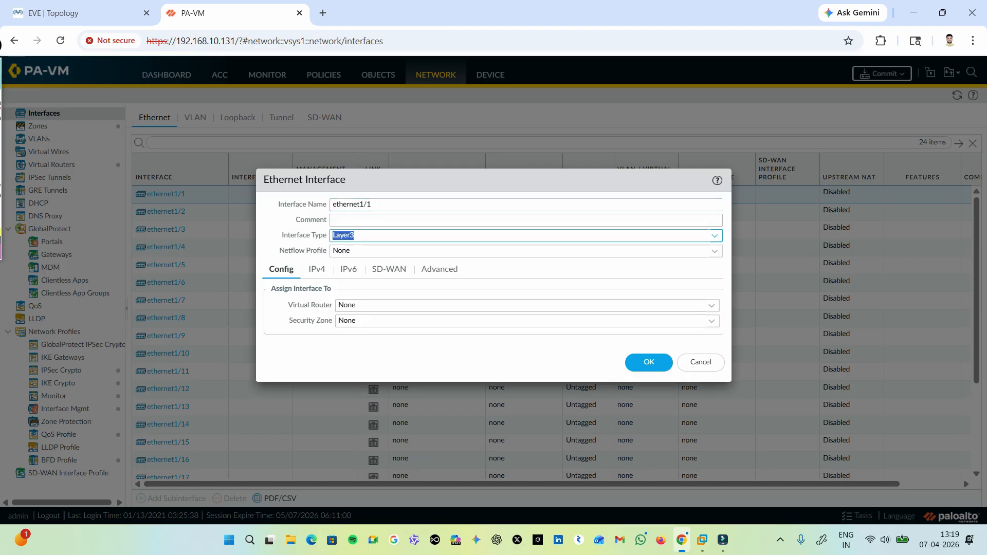
{"action": "left_click", "coordinate": [411, 306]}
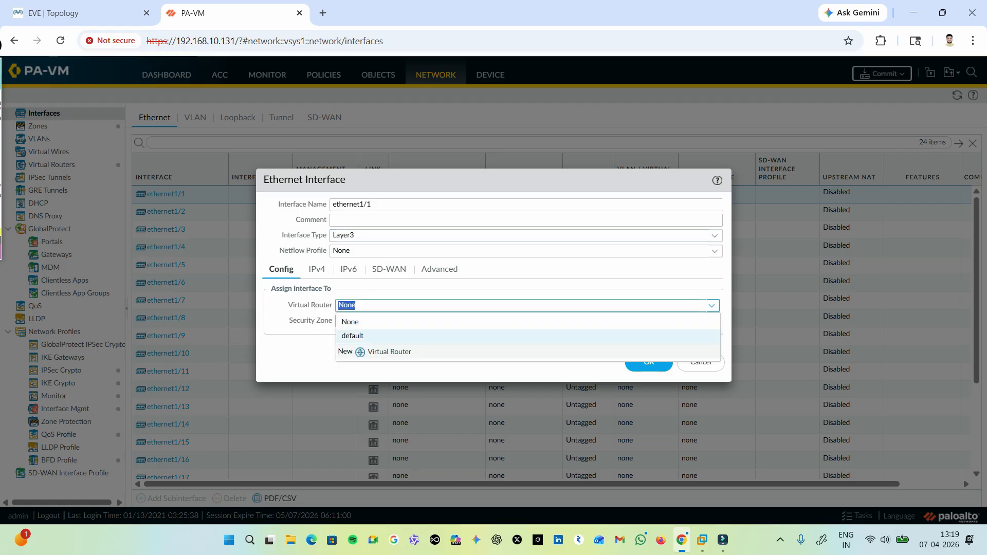
{"action": "left_click", "coordinate": [401, 336]}
{"action": "left_click", "coordinate": [411, 321]}
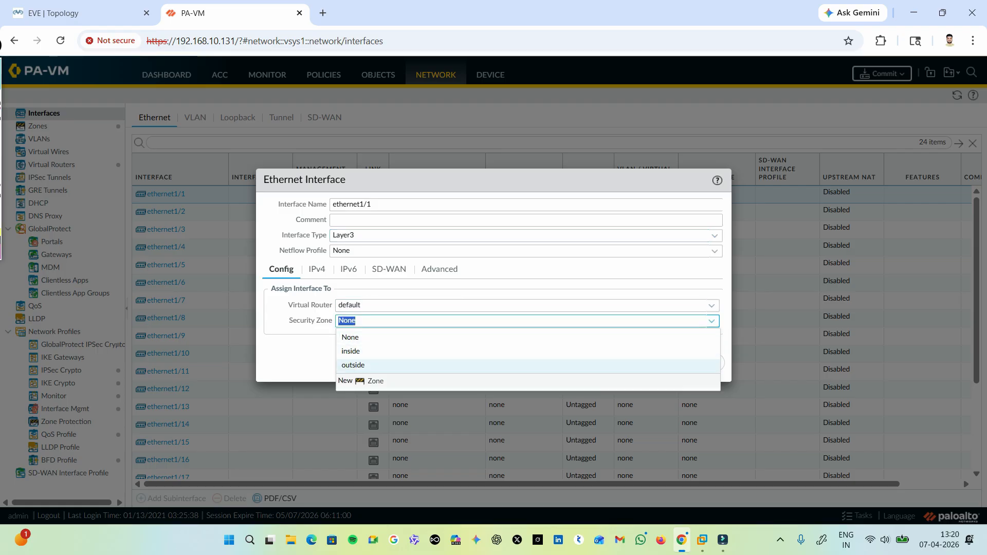
{"action": "left_click", "coordinate": [360, 366]}
Add the static IPv4 address 192.168.10.100/24 to ethernet1/1, checking it against the lab topology.
{"action": "left_click", "coordinate": [316, 269]}
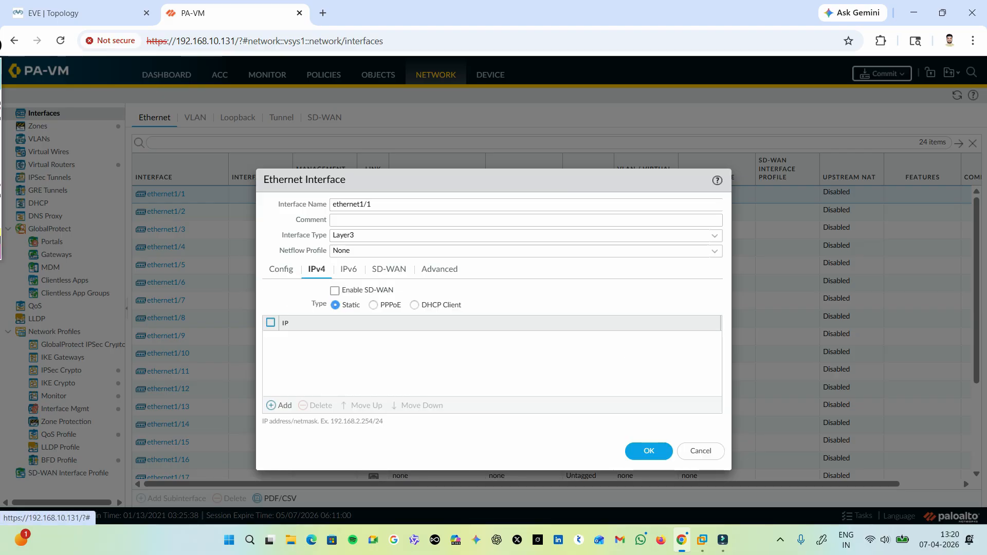
{"action": "left_click", "coordinate": [279, 405]}
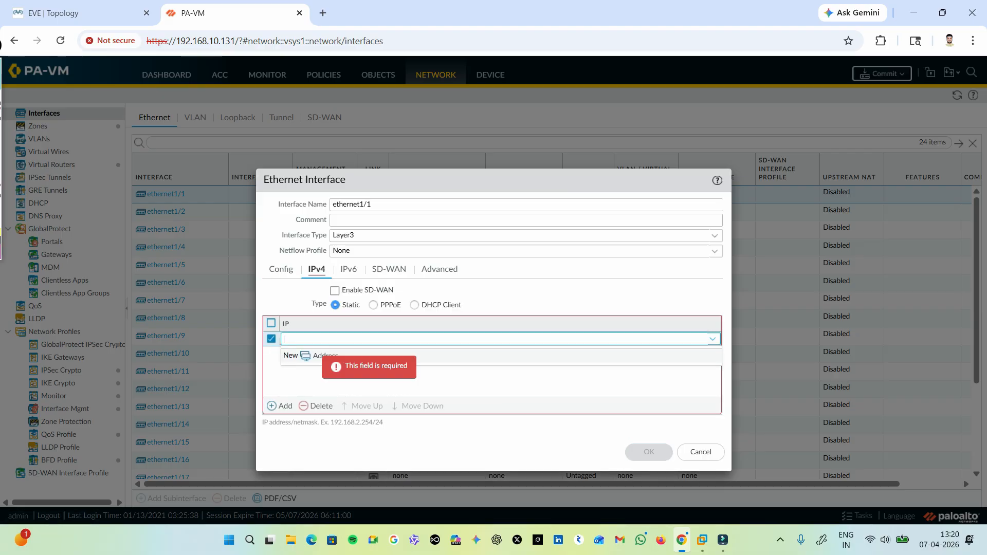
{"action": "type", "text": "192.168.10.100"}
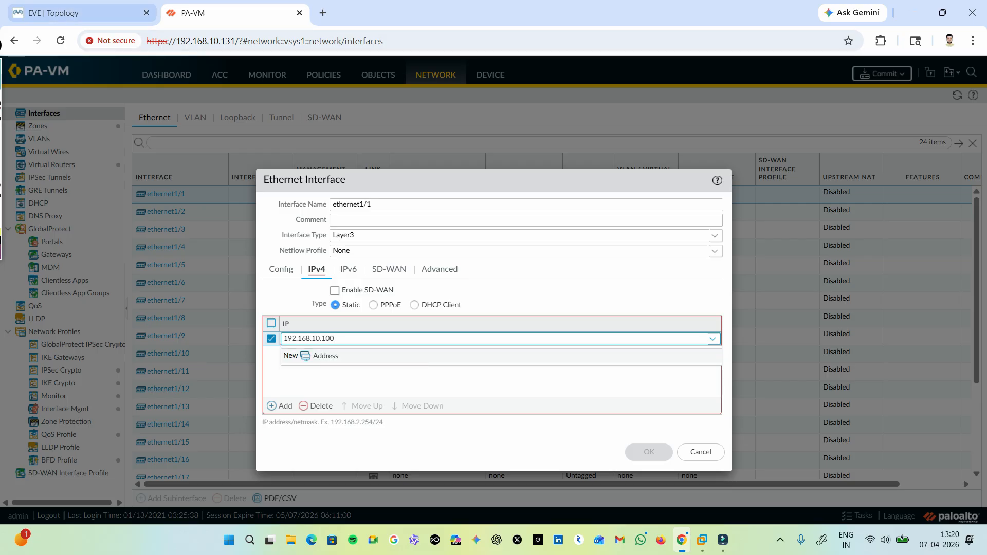
{"action": "left_click", "coordinate": [78, 13]}
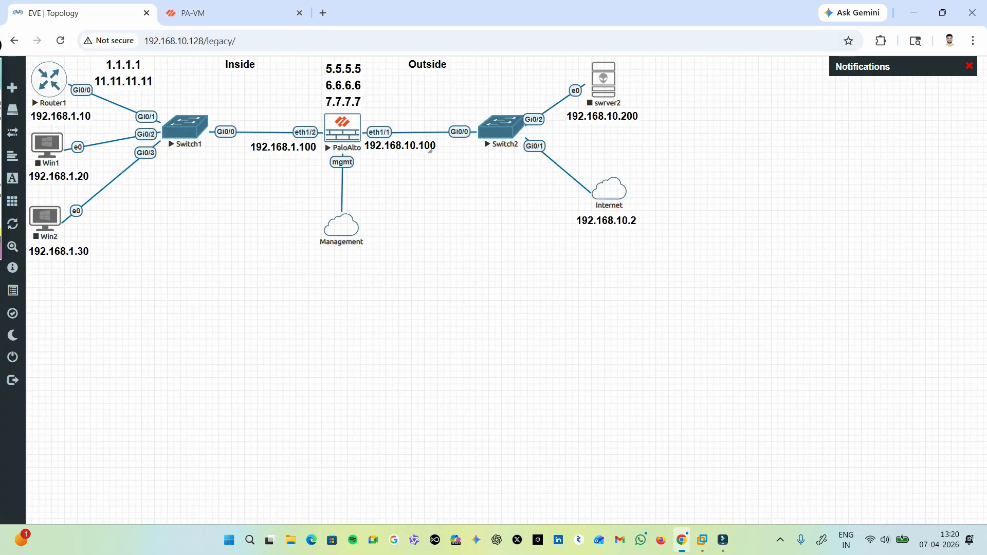
{"action": "left_click", "coordinate": [231, 12]}
{"action": "left_click", "coordinate": [340, 339]}
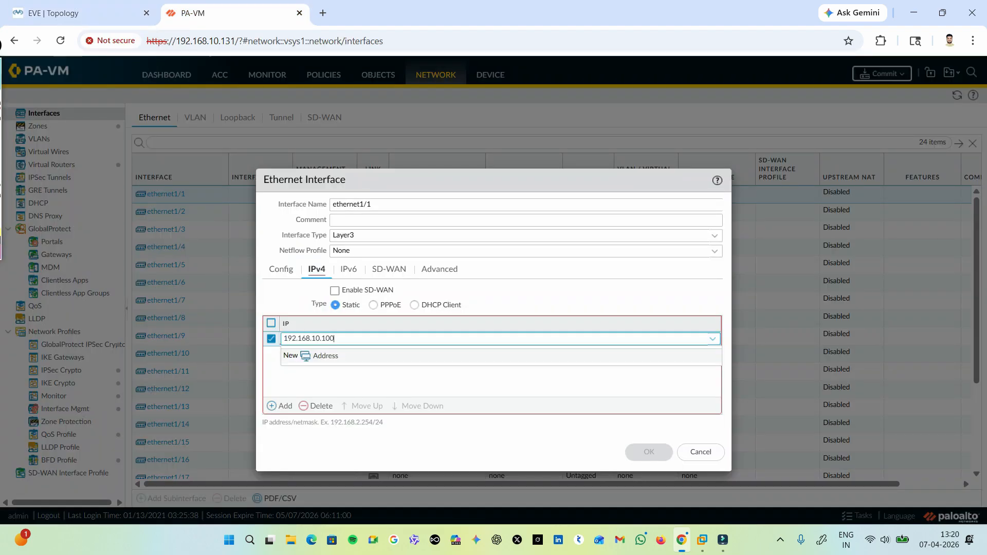
{"action": "type", "text": "/24"}
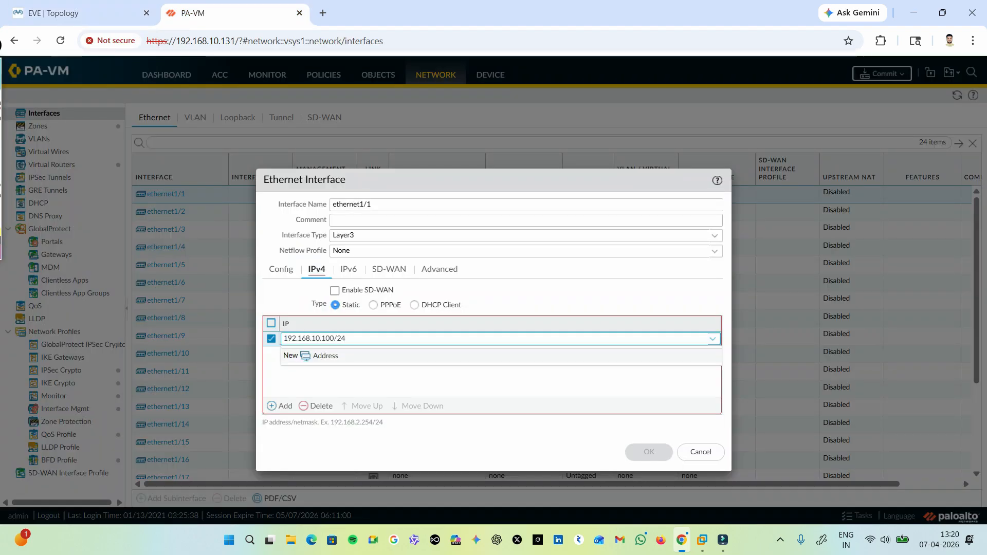
{"action": "key", "text": "Return"}
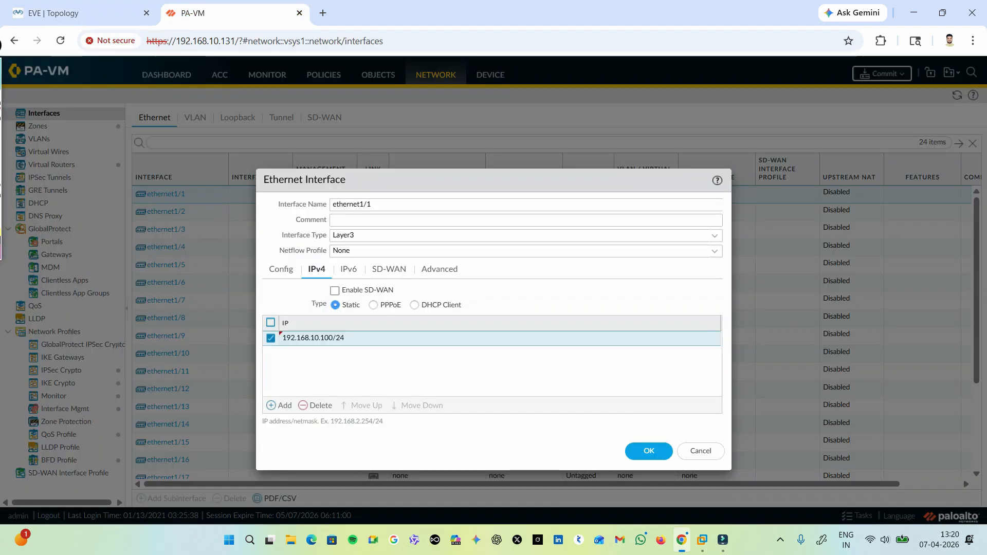
Assign the ping management profile to ethernet1/1 and save the interface settings.
{"action": "left_click", "coordinate": [440, 268]}
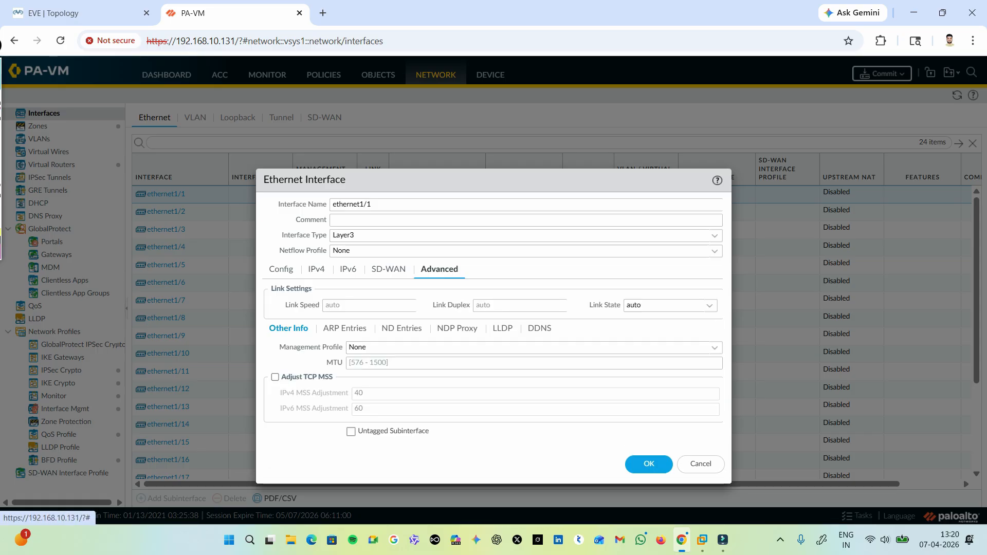
{"action": "left_click", "coordinate": [514, 348]}
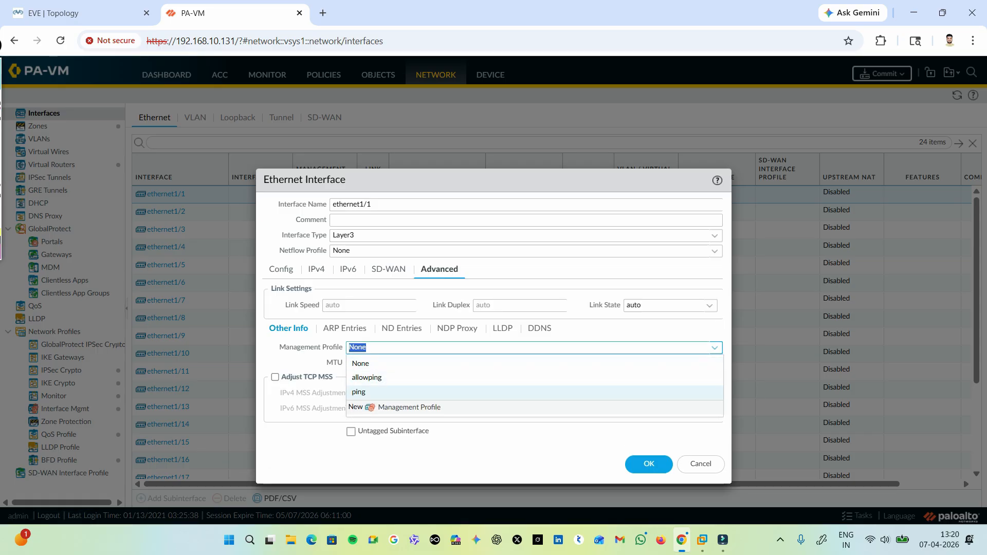
{"action": "left_click", "coordinate": [335, 363]}
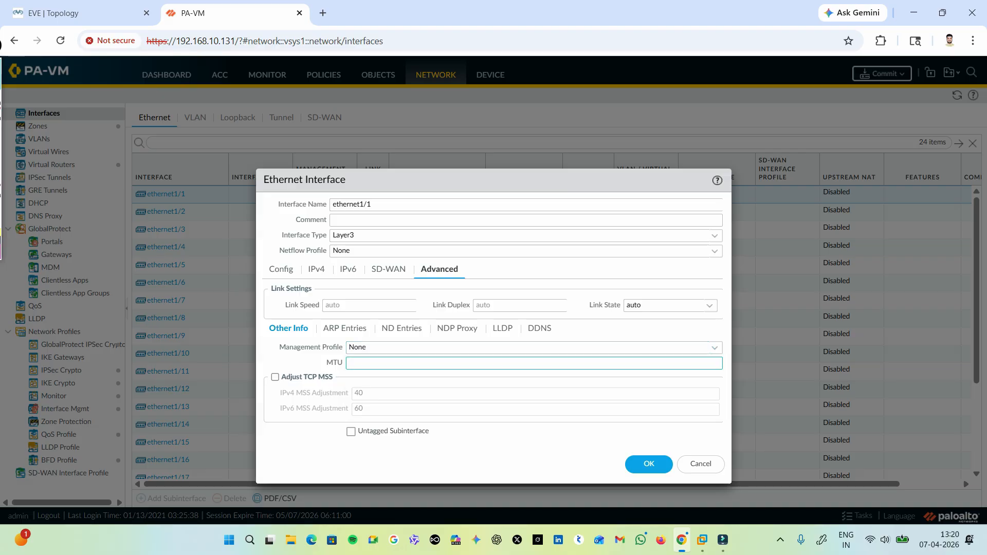
{"action": "left_click", "coordinate": [514, 348]}
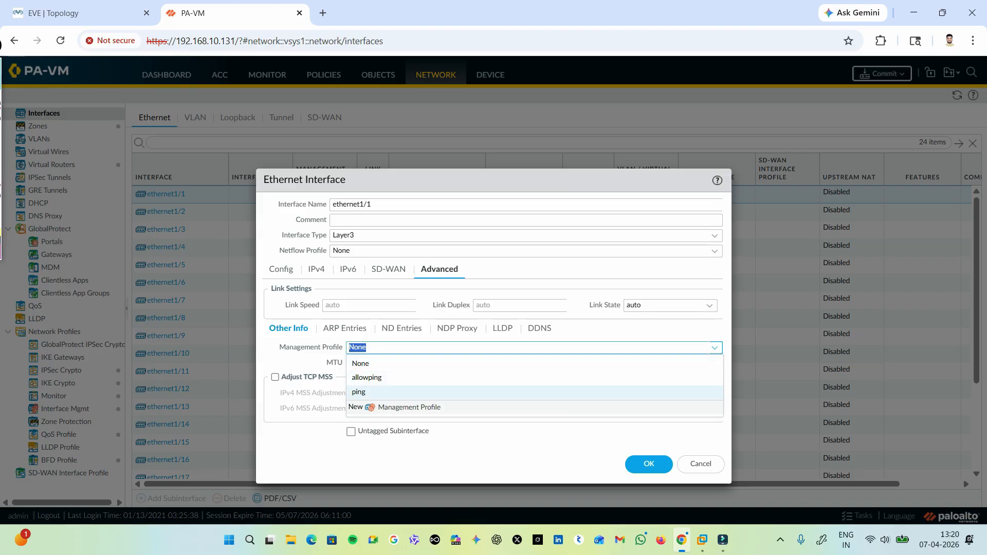
{"action": "left_click", "coordinate": [363, 388]}
{"action": "left_click", "coordinate": [649, 464]}
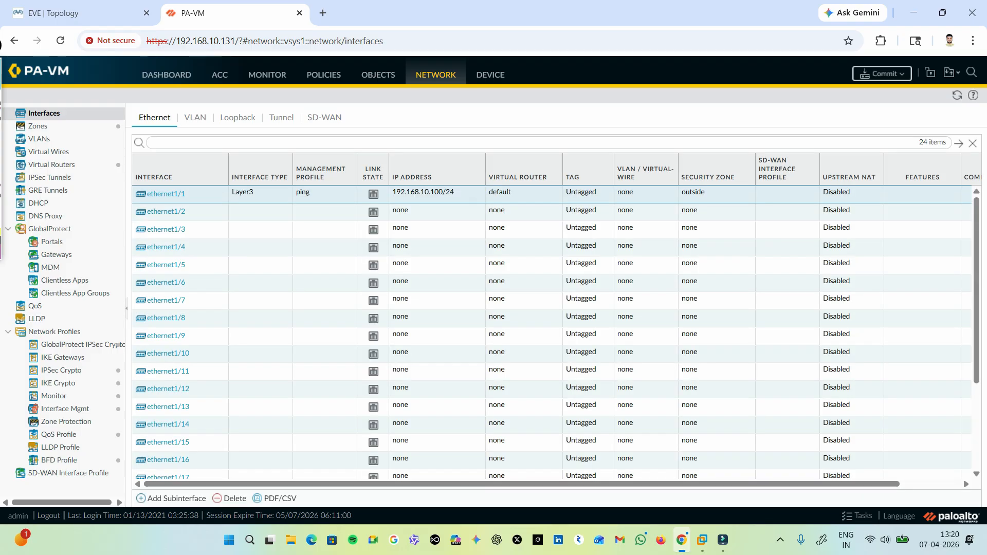
Open interface ethernet1/2 for editing and enter the comment connected_t0_lan.
{"action": "left_click", "coordinate": [166, 212]}
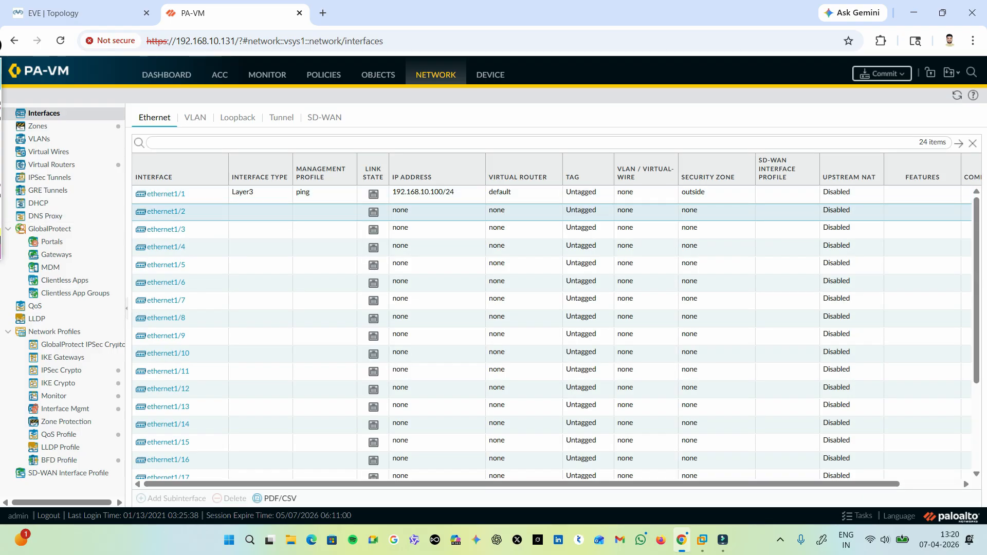
{"action": "left_click", "coordinate": [166, 212]}
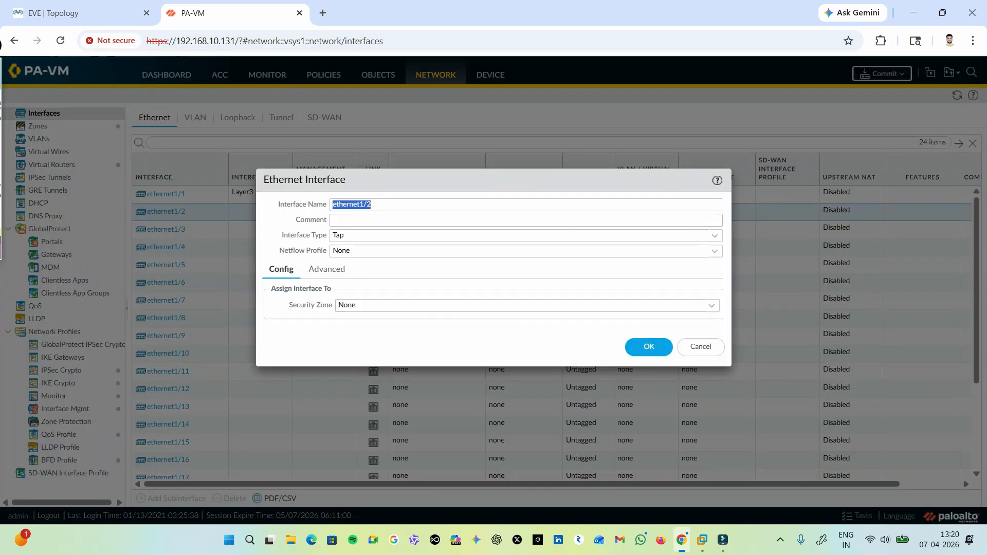
{"action": "left_click", "coordinate": [391, 220]}
{"action": "type", "text": "c"}
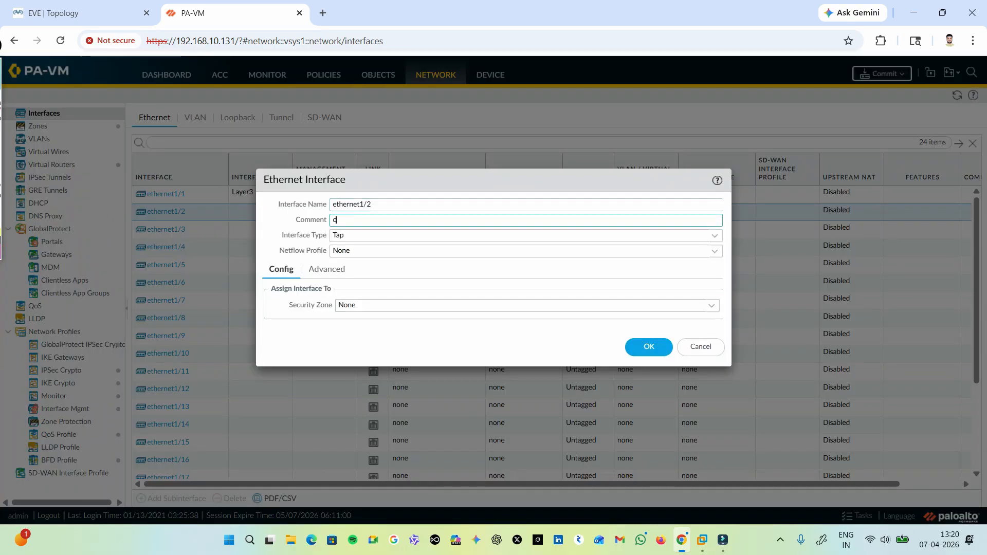
{"action": "type", "text": "onnected_tp"}
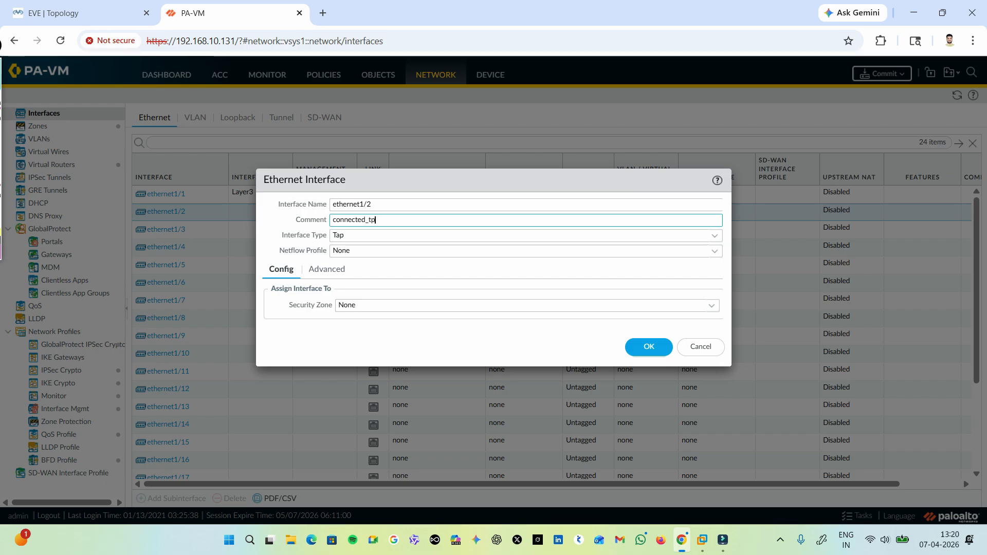
{"action": "key", "text": "BackSpace"}
{"action": "type", "text": "0_lan"}
Set ethernet1/2 to type Layer3 and assign it to the default virtual router and the inside security zone.
{"action": "left_click", "coordinate": [526, 236]}
{"action": "left_click", "coordinate": [526, 309]}
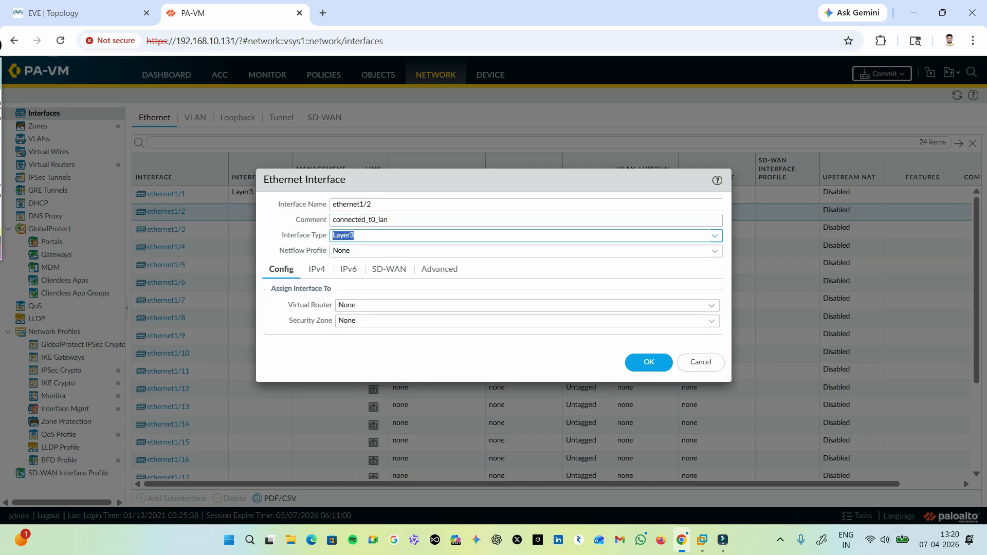
{"action": "left_click", "coordinate": [527, 306]}
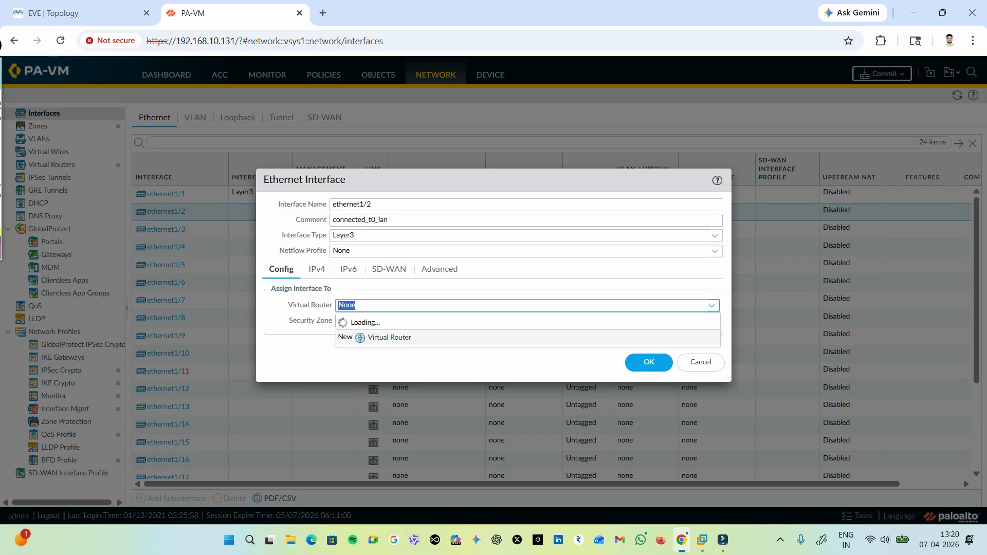
{"action": "left_click", "coordinate": [527, 337]}
{"action": "left_click", "coordinate": [528, 321]}
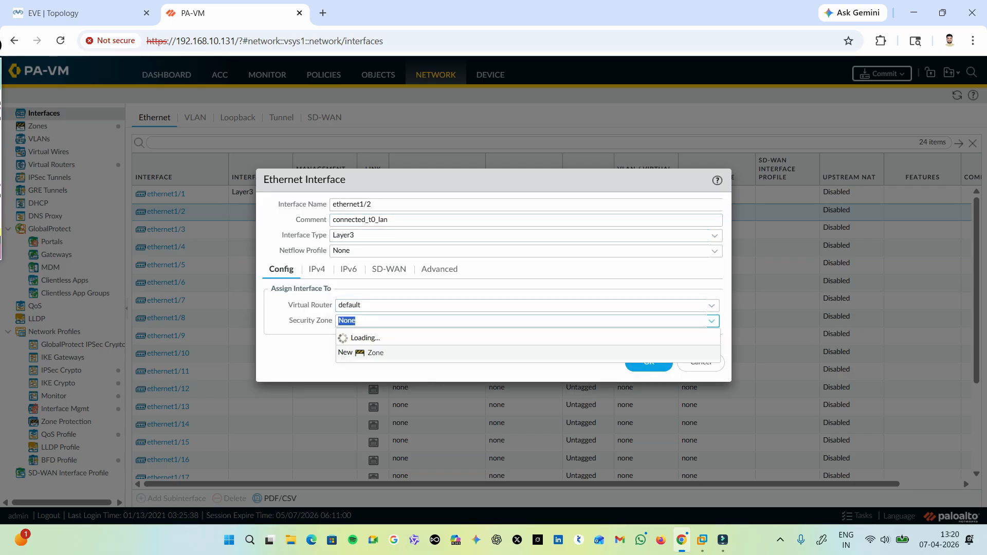
{"action": "left_click", "coordinate": [527, 353]}
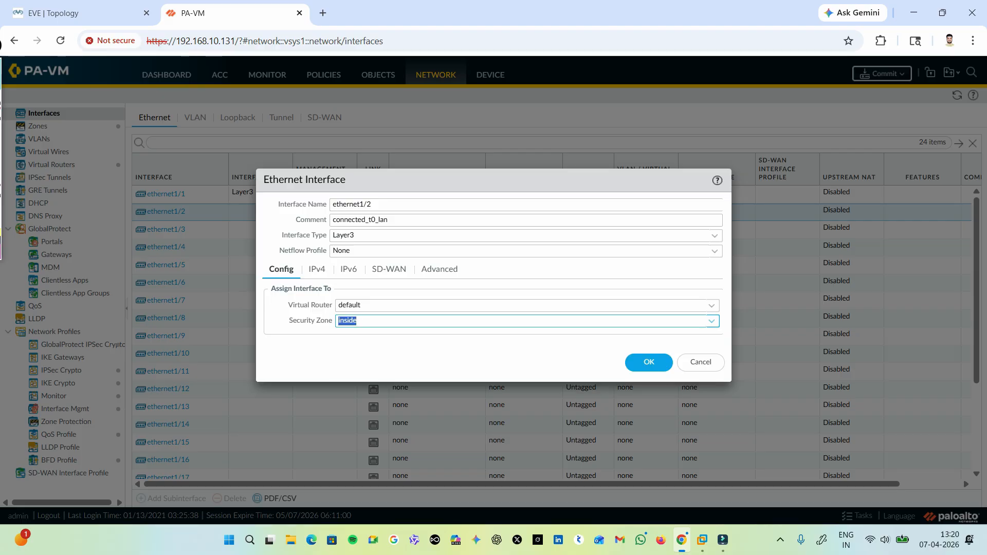
Add the static IPv4 address 192.168.1.100/24 to ethernet1/2.
{"action": "left_click", "coordinate": [317, 269]}
{"action": "left_click", "coordinate": [281, 405]}
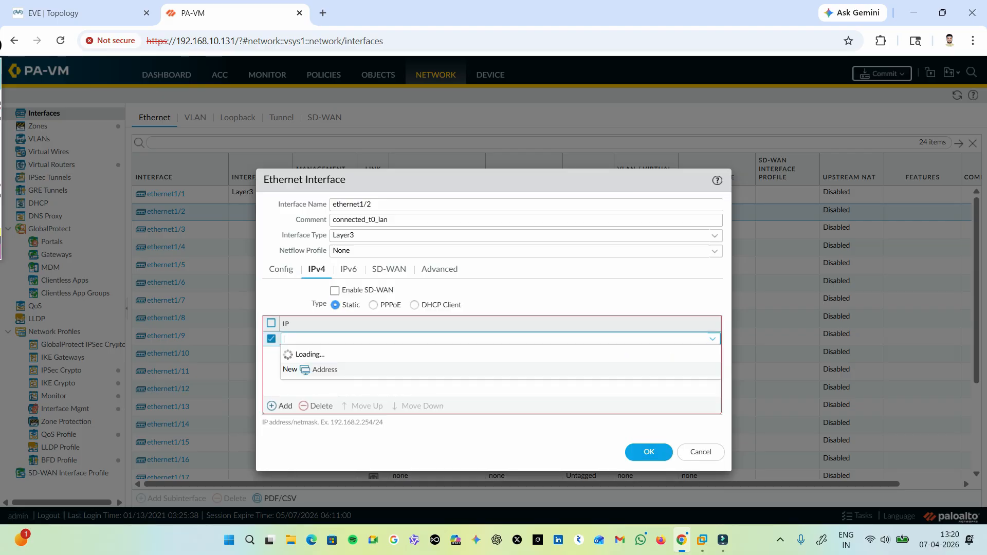
{"action": "type", "text": "192.1"}
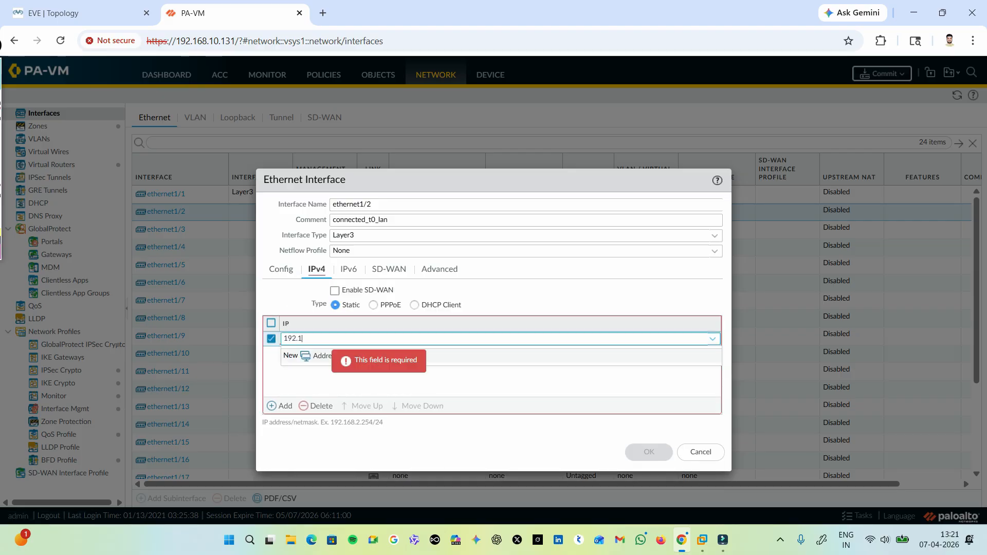
{"action": "type", "text": "68.1.100/24"}
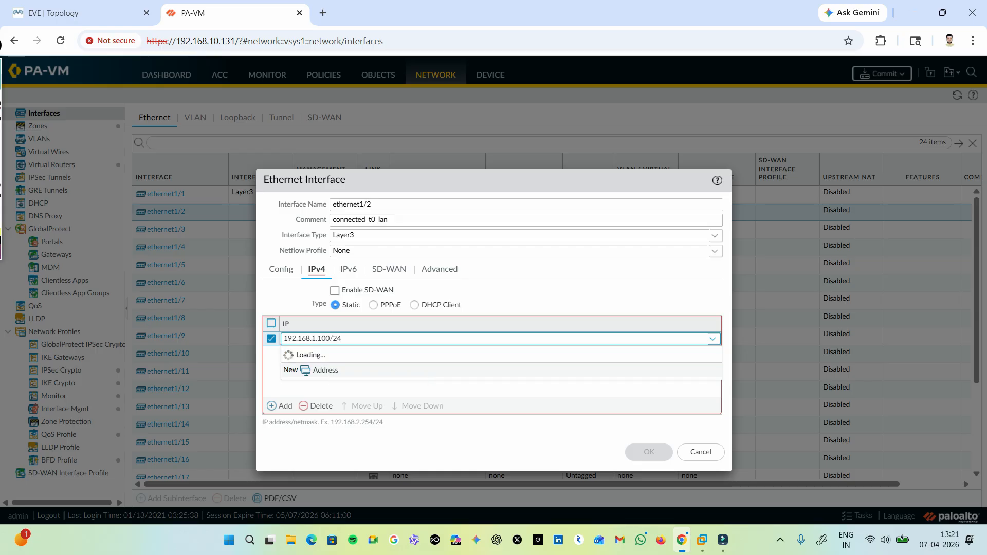
{"action": "key", "text": "Return"}
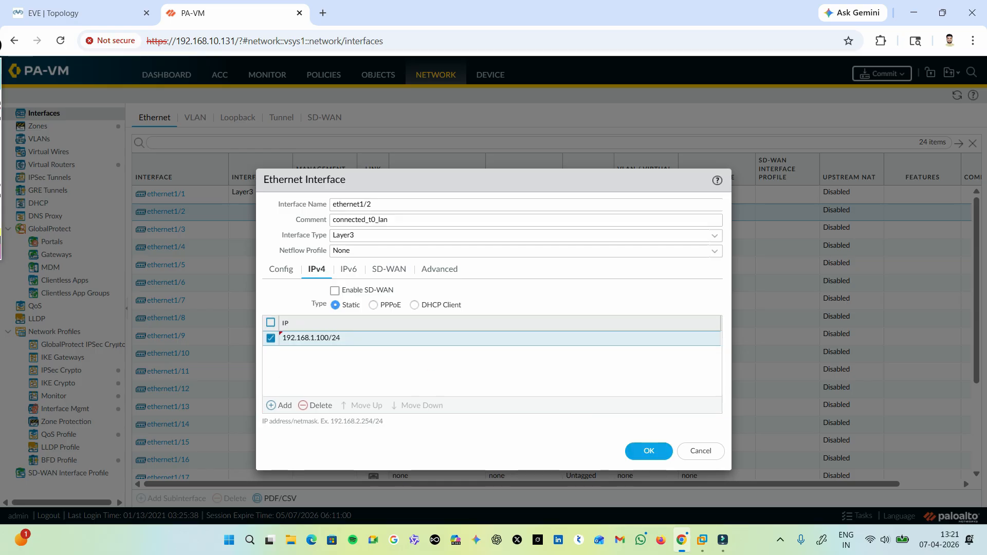
Assign the ping management profile to ethernet1/2, save the interface and check its comment in the interface list.
{"action": "left_click", "coordinate": [440, 269]}
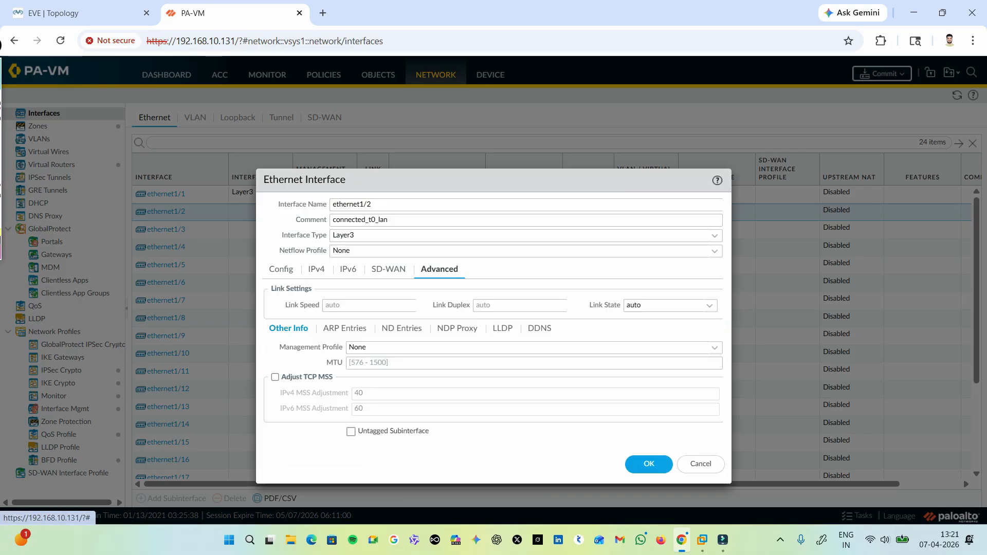
{"action": "left_click", "coordinate": [437, 347]}
{"action": "left_click", "coordinate": [437, 392]}
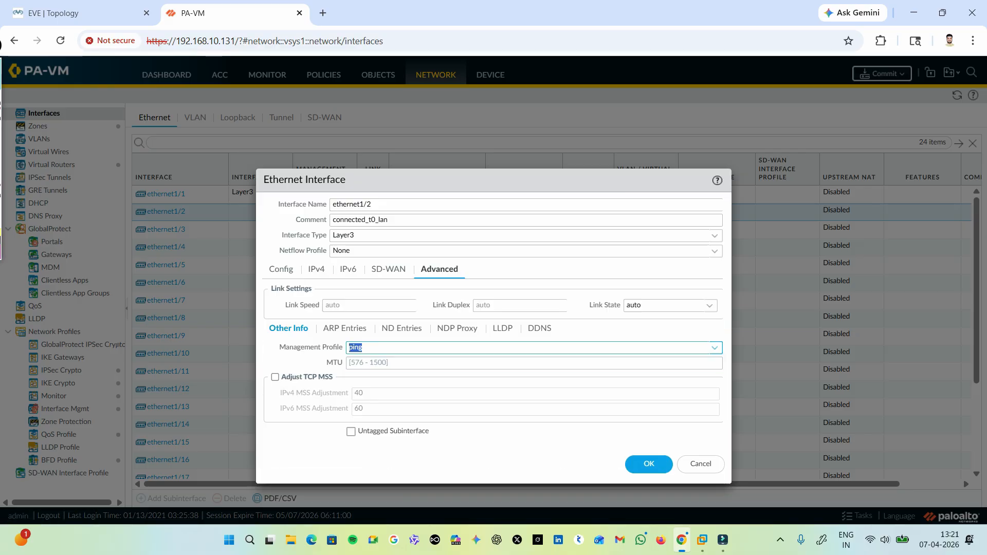
{"action": "left_click", "coordinate": [649, 464]}
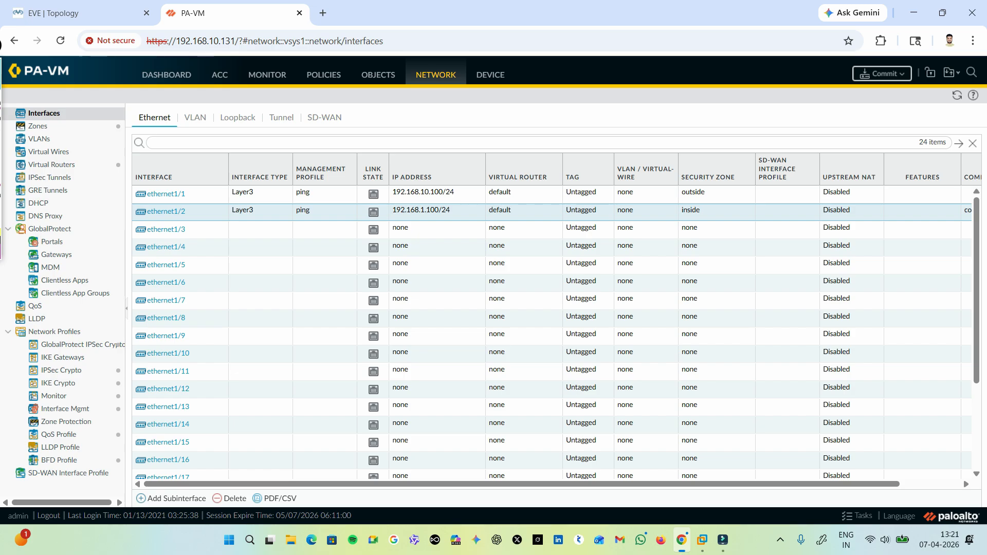
{"action": "left_click_drag", "start_coordinate": [649, 485], "coordinate": [710, 485]}
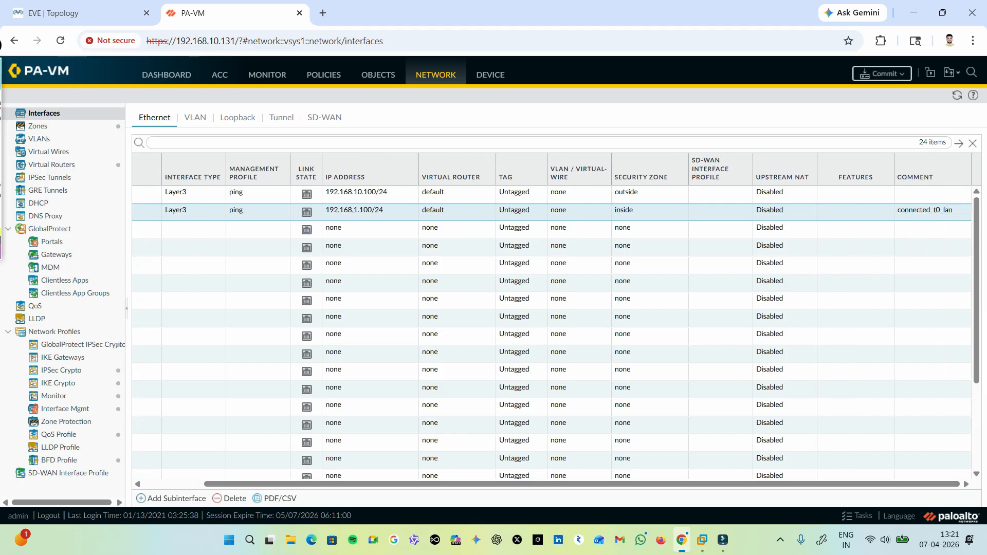
Add the comment connected_to_wan to interface ethernet1/1, save it and check the comment in the interface list.
{"action": "left_click_drag", "start_coordinate": [709, 484], "coordinate": [650, 484]}
{"action": "left_click", "coordinate": [166, 193]}
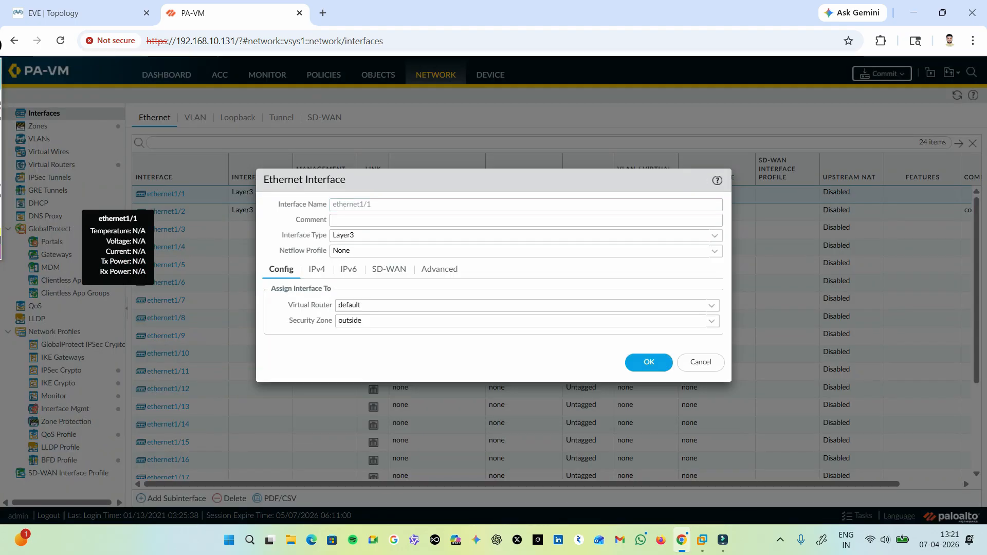
{"action": "left_click", "coordinate": [381, 220]}
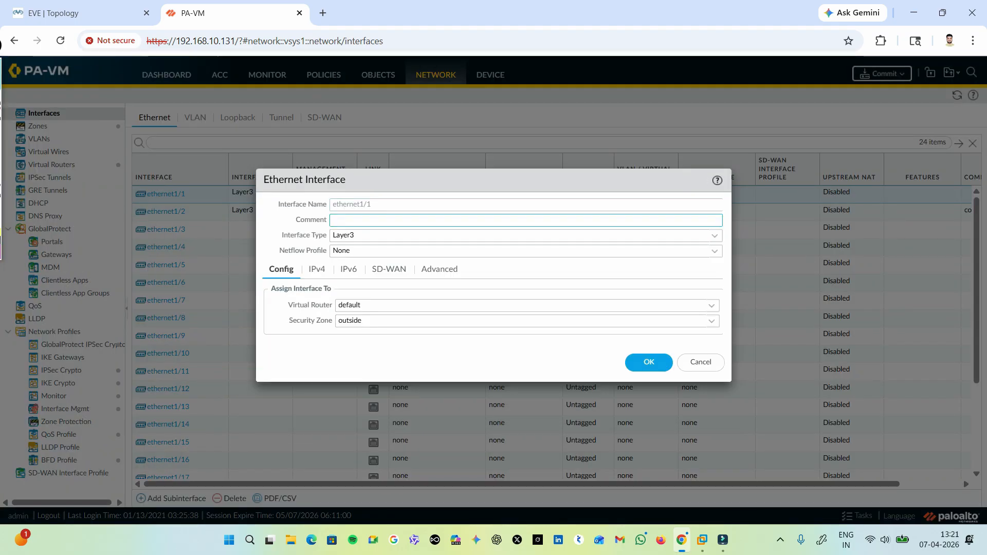
{"action": "type", "text": "connected_ to_wan"}
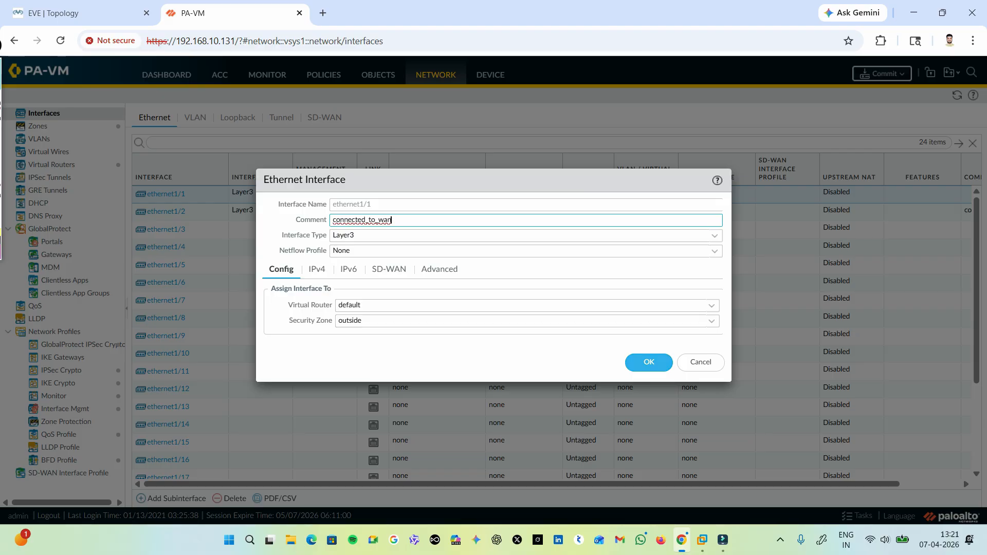
{"action": "key", "text": "Return"}
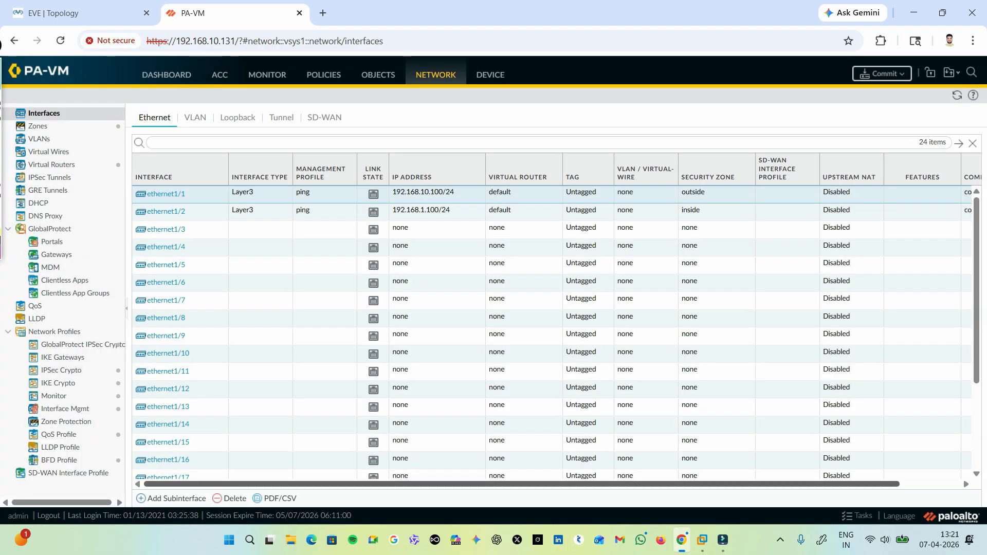
{"action": "left_click_drag", "start_coordinate": [566, 484], "coordinate": [628, 484]}
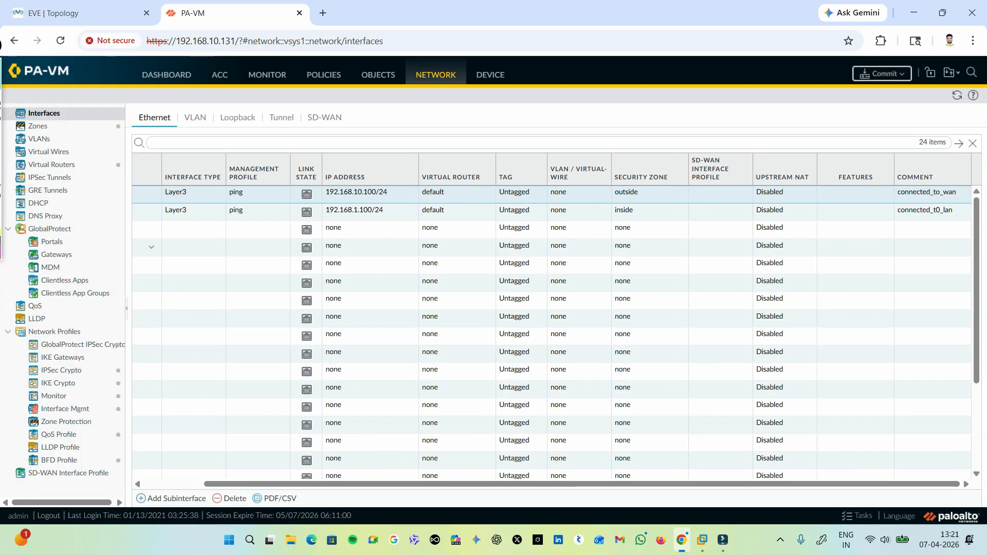
Correct the comment of interface ethernet1/2 to connected_to_lan and save the interface.
{"action": "left_click_drag", "start_coordinate": [540, 484], "coordinate": [475, 485]}
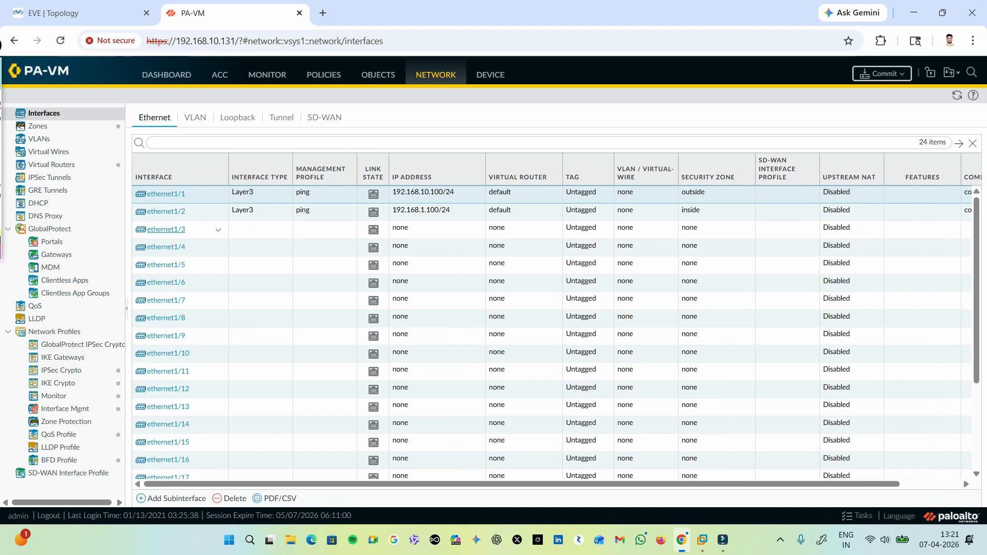
{"action": "left_click", "coordinate": [166, 212]}
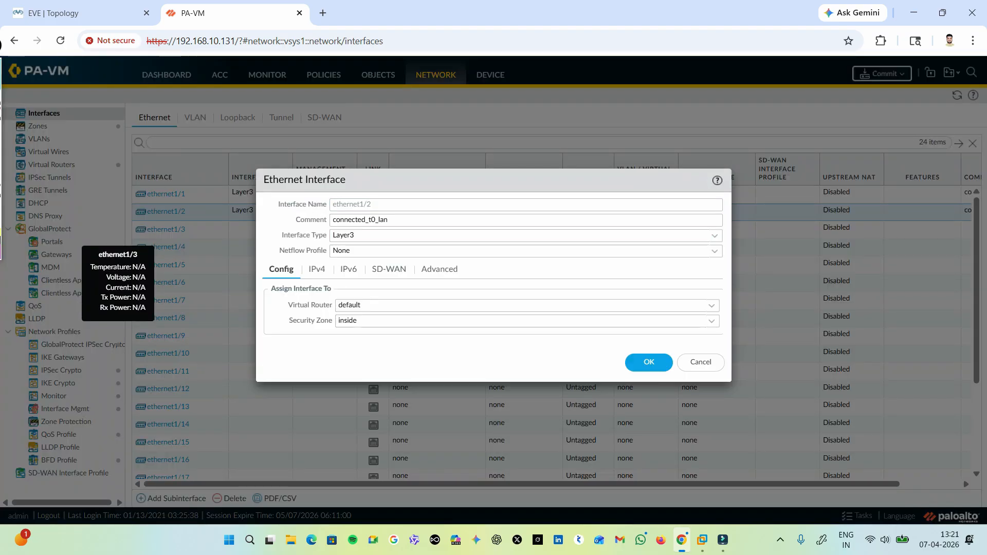
{"action": "left_click", "coordinate": [371, 220]}
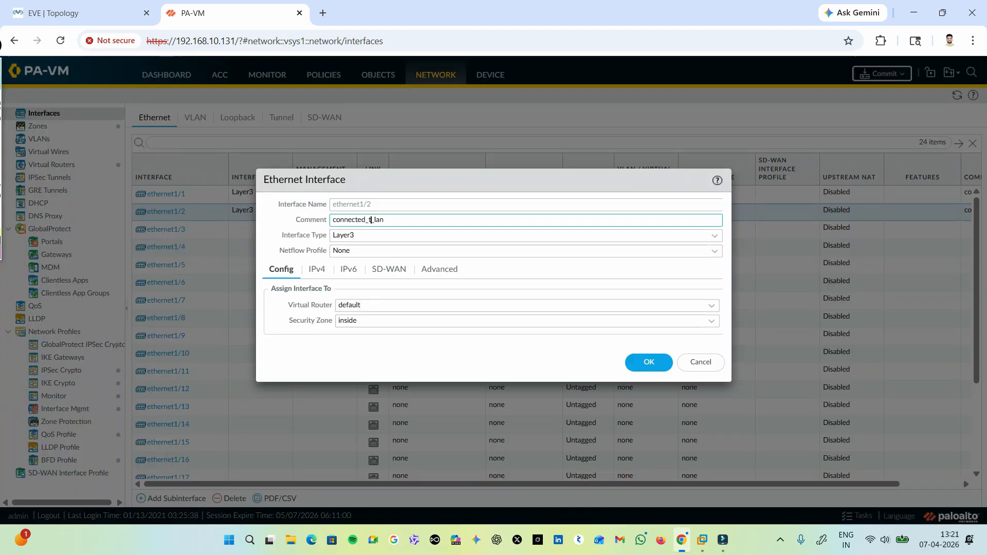
{"action": "key", "text": "BackSpace"}
{"action": "type", "text": "o"}
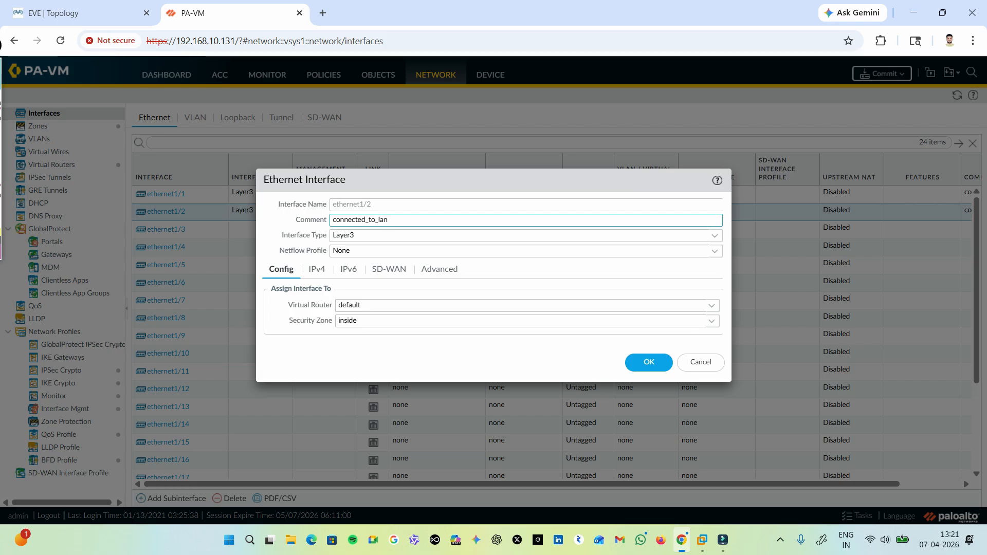
{"action": "left_click", "coordinate": [649, 362]}
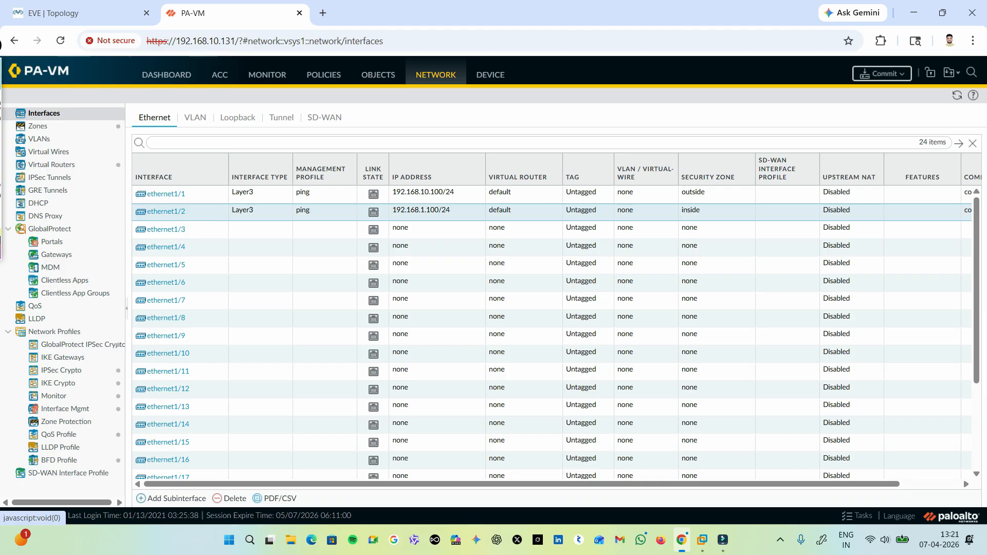
Start a new NAT policy rule named inside_to_outside and copy its name.
{"action": "left_click", "coordinate": [324, 75]}
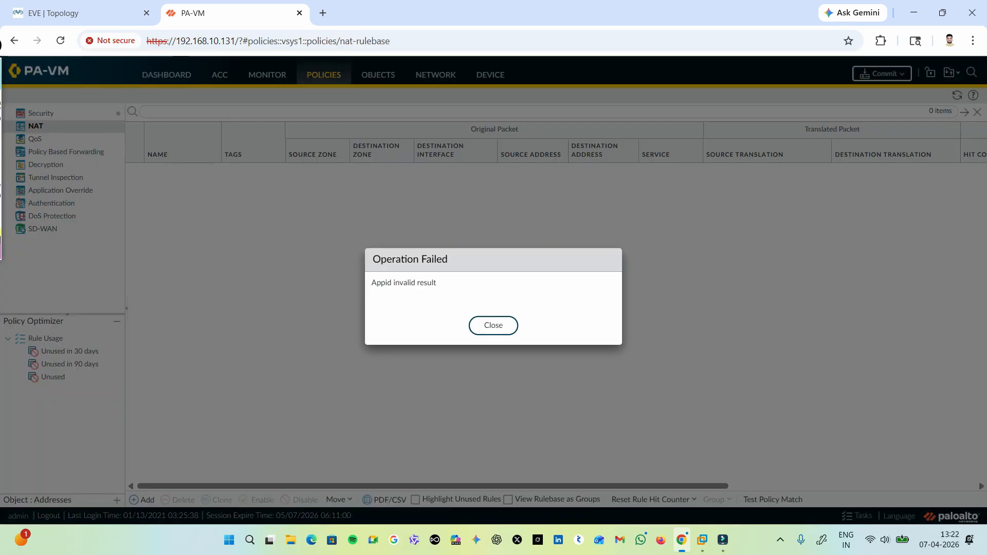
{"action": "left_click", "coordinate": [494, 324]}
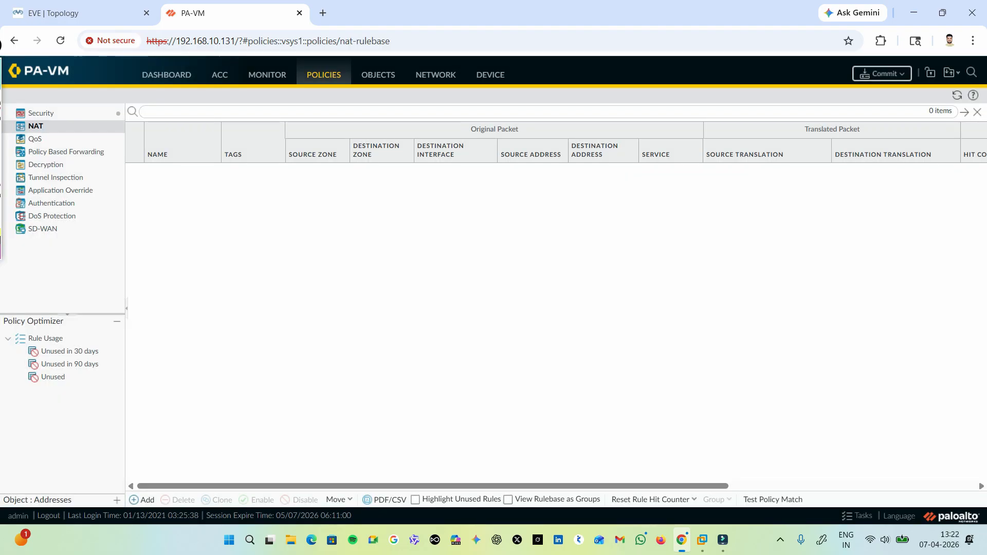
{"action": "left_click", "coordinate": [144, 500]}
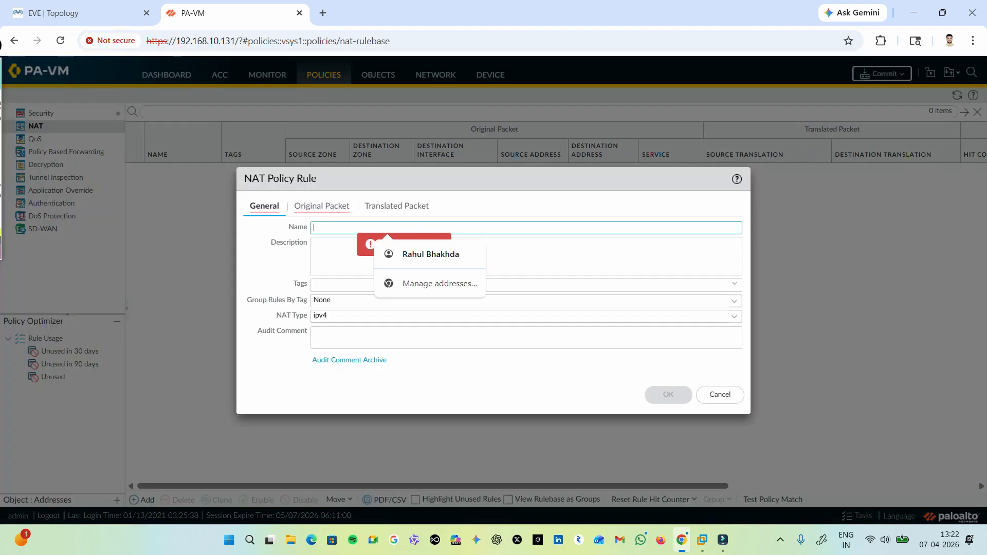
{"action": "type", "text": "inside"}
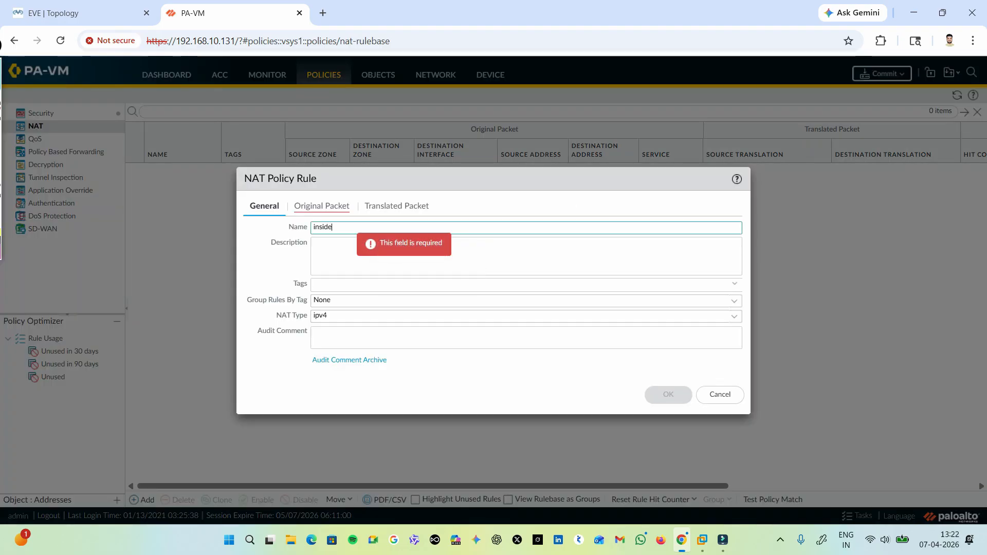
{"action": "type", "text": "_to"}
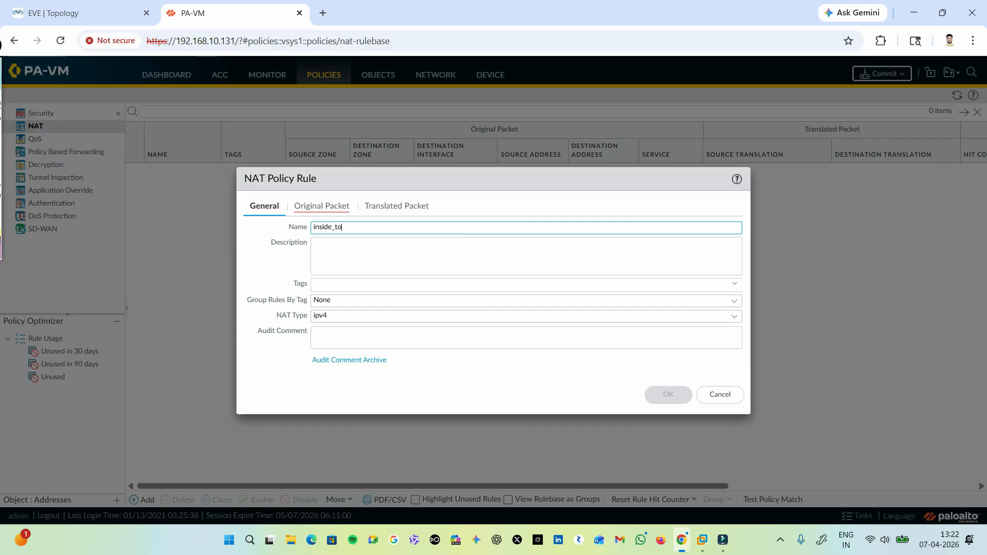
{"action": "type", "text": "_outside"}
{"action": "key", "text": "ctrl+a"}
{"action": "key", "text": "ctrl+c"}
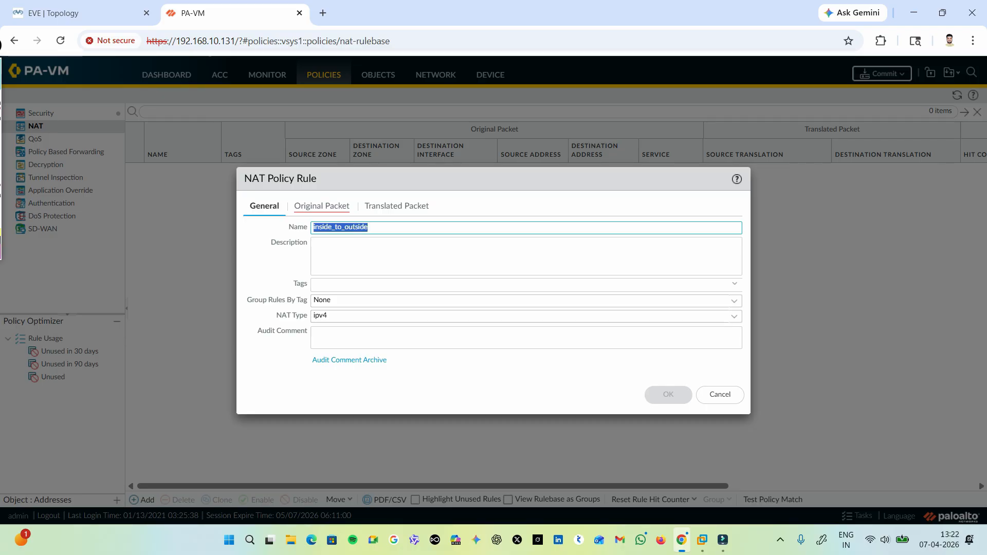
Set the NAT rule's original packet to source zone inside and destination zone outside.
{"action": "left_click", "coordinate": [322, 205]}
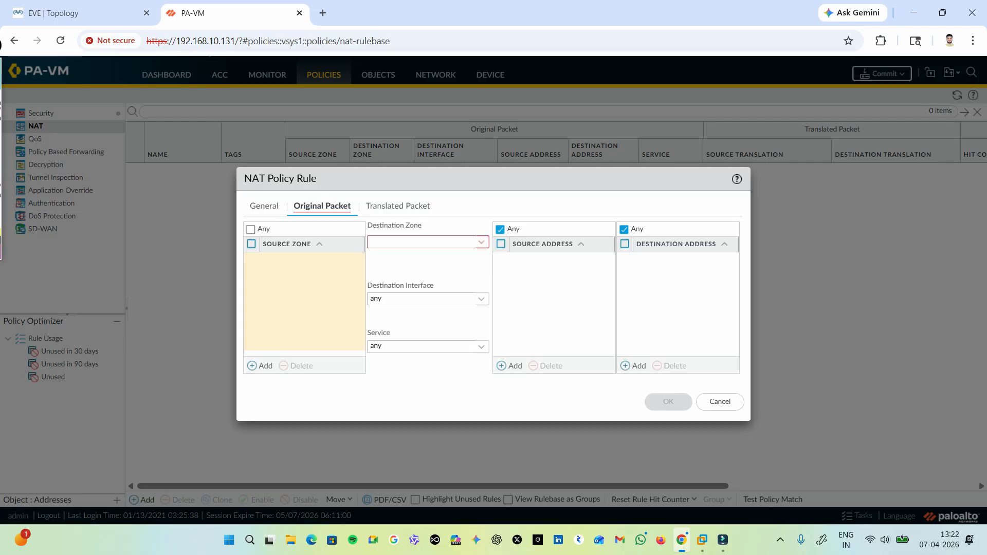
{"action": "left_click", "coordinate": [261, 365]}
{"action": "left_click", "coordinate": [276, 275]}
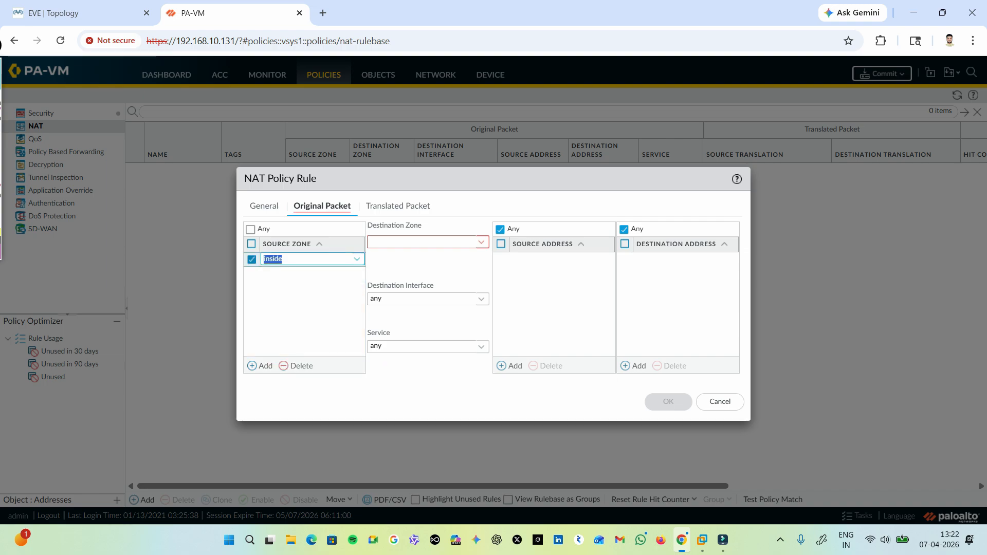
{"action": "left_click", "coordinate": [481, 242]}
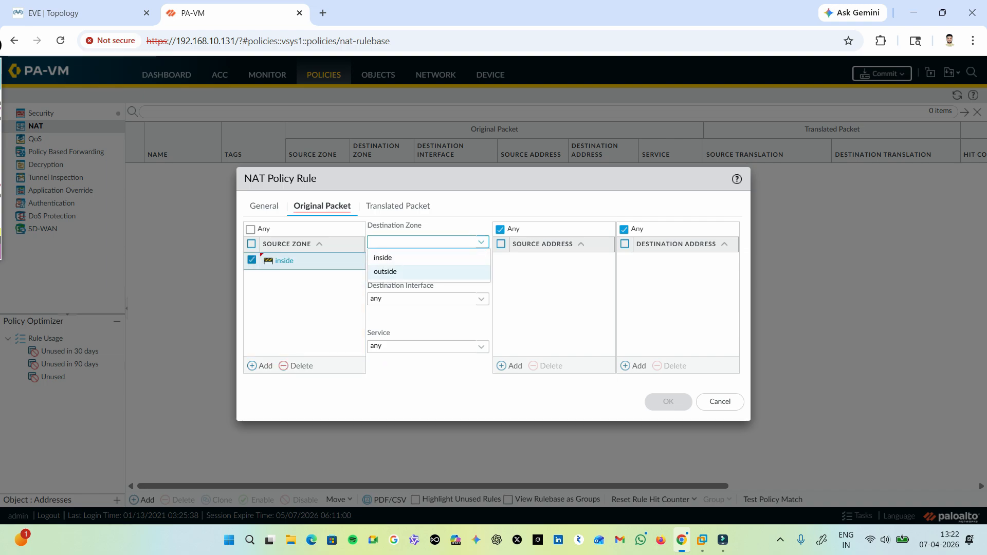
{"action": "left_click", "coordinate": [386, 272]}
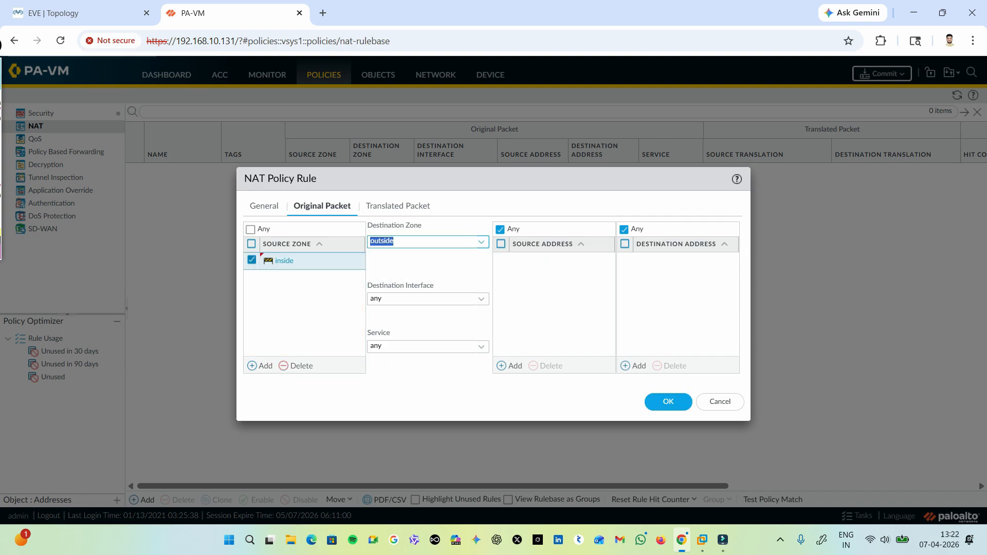
Set the NAT rule's source address translation to Dynamic IP And Port with address type Interface Address.
{"action": "left_click", "coordinate": [398, 206]}
{"action": "left_click", "coordinate": [480, 242]}
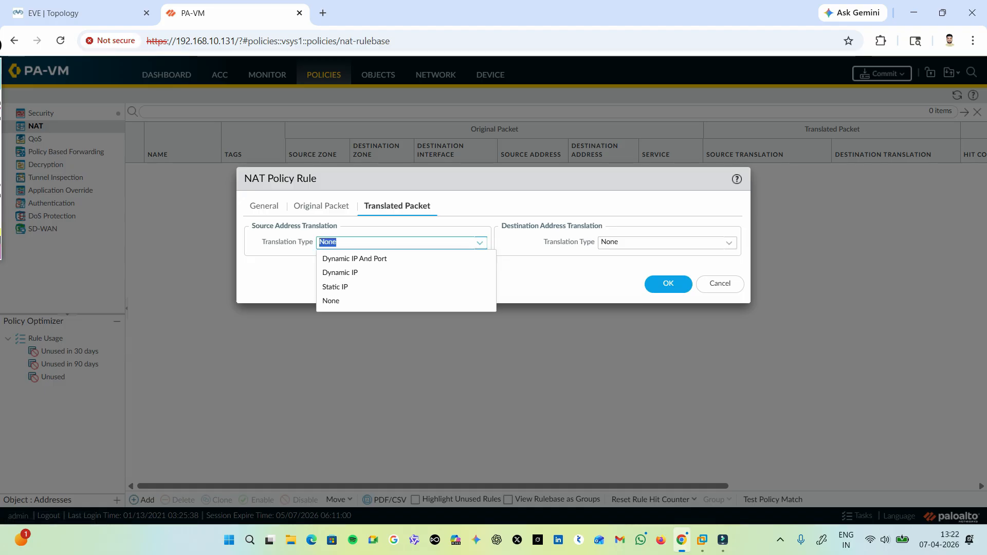
{"action": "left_click", "coordinate": [355, 259]}
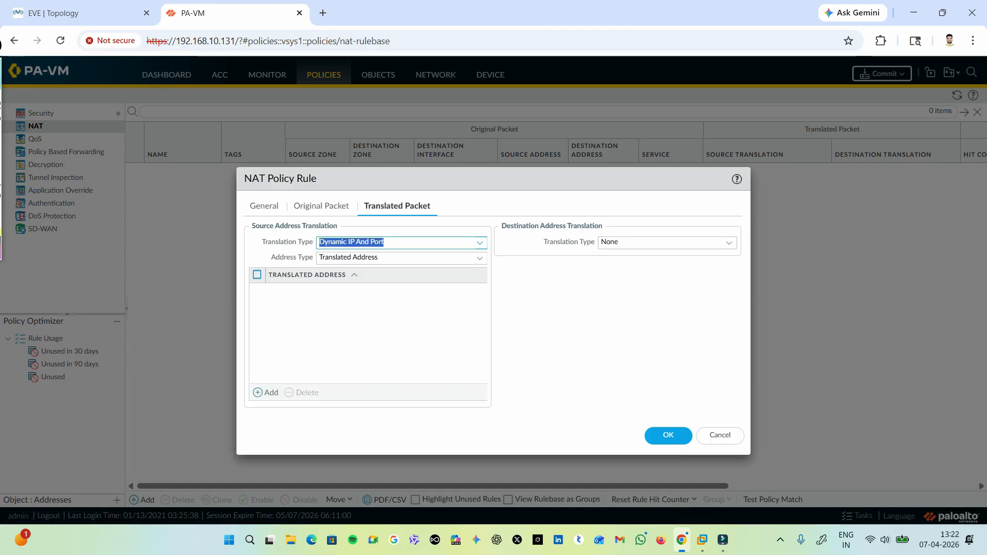
{"action": "left_click", "coordinate": [479, 259]}
{"action": "left_click", "coordinate": [355, 274]}
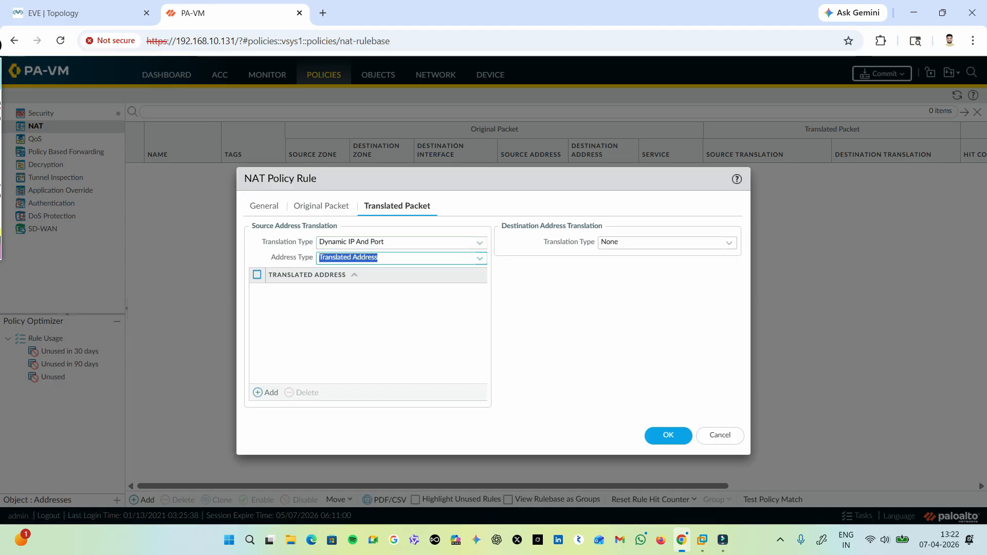
{"action": "left_click", "coordinate": [480, 259]}
{"action": "left_click", "coordinate": [355, 287]}
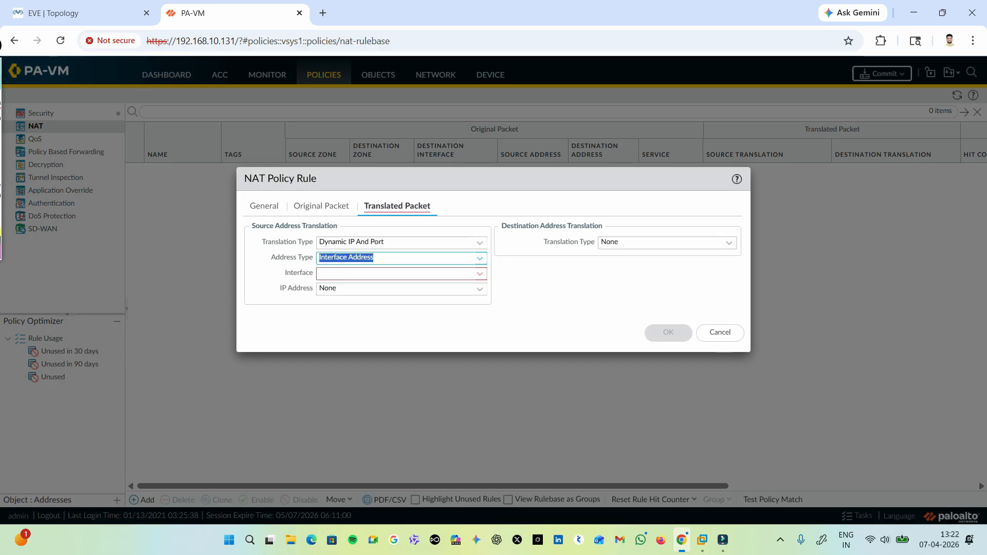
Choose ethernet1/1 and IP address 192.168.10.100/24 for the source translation, save the NAT rule and dismiss the error dialog.
{"action": "left_click", "coordinate": [480, 274]}
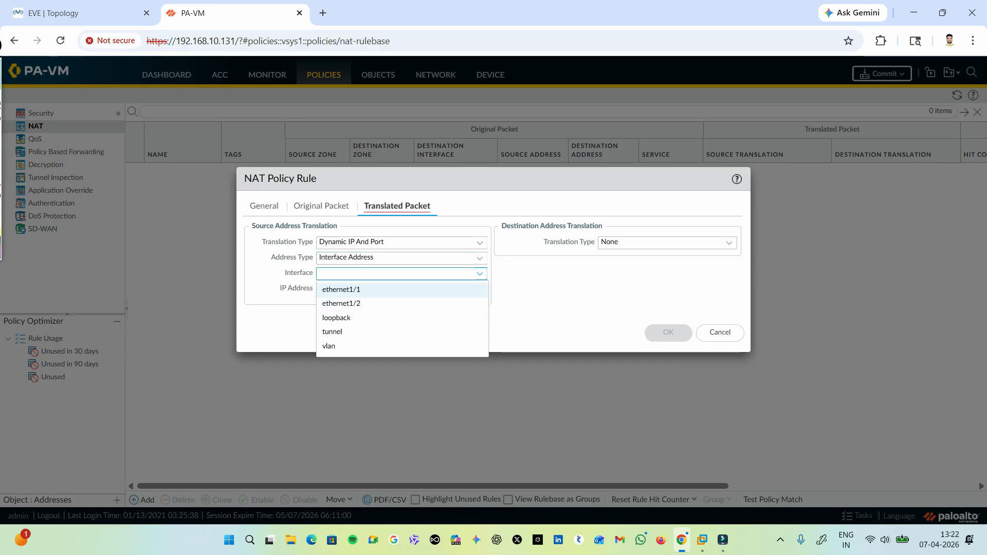
{"action": "left_click", "coordinate": [340, 290]}
{"action": "left_click", "coordinate": [479, 289]}
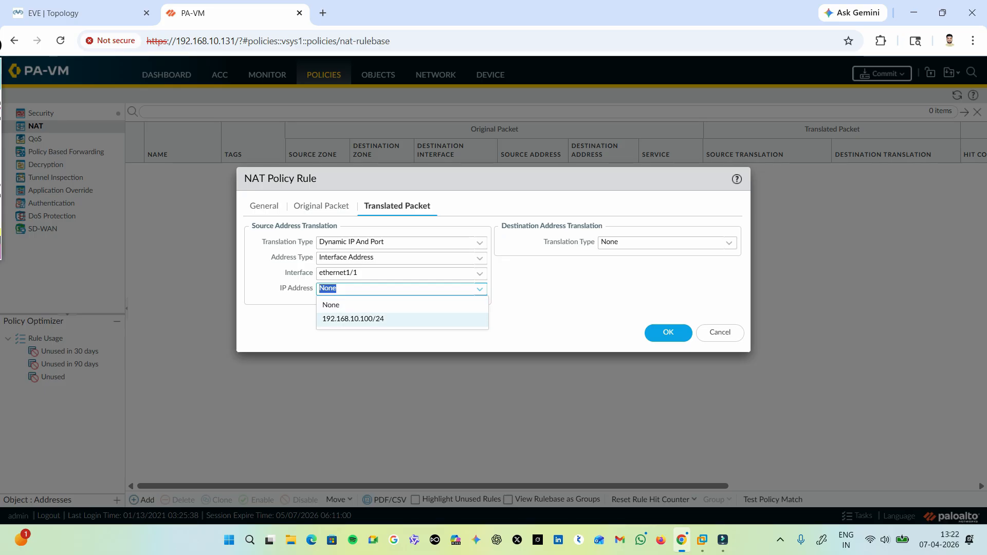
{"action": "left_click", "coordinate": [354, 319]}
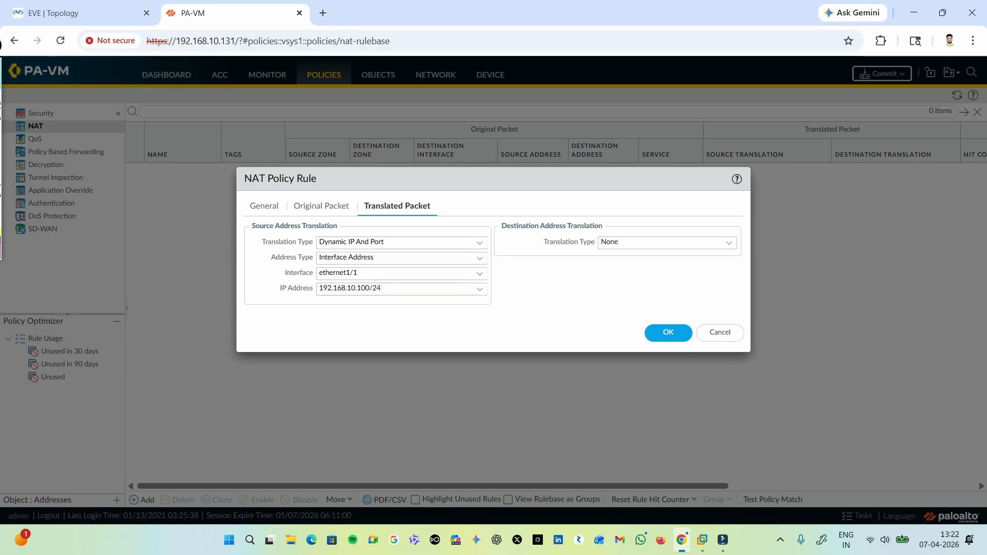
{"action": "left_click", "coordinate": [668, 332]}
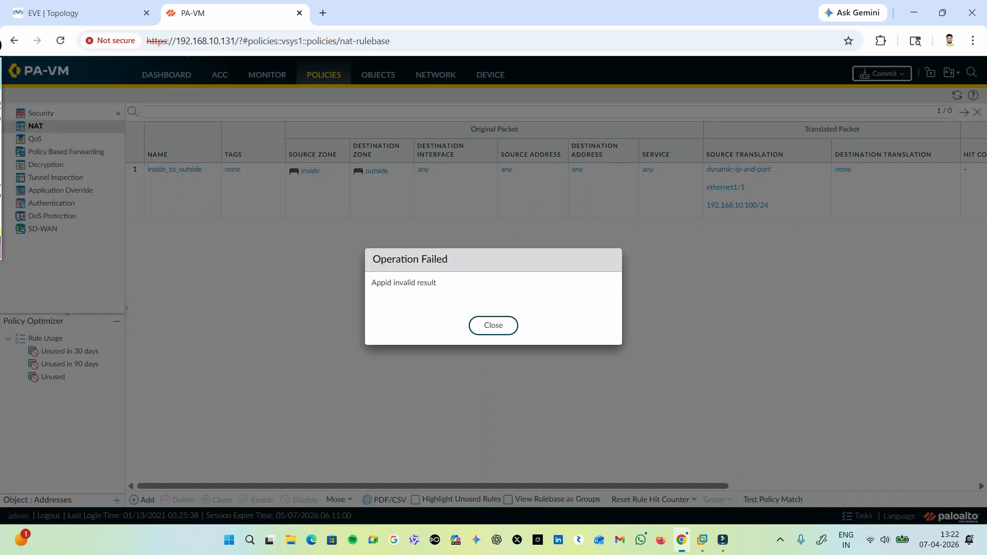
{"action": "left_click", "coordinate": [493, 325]}
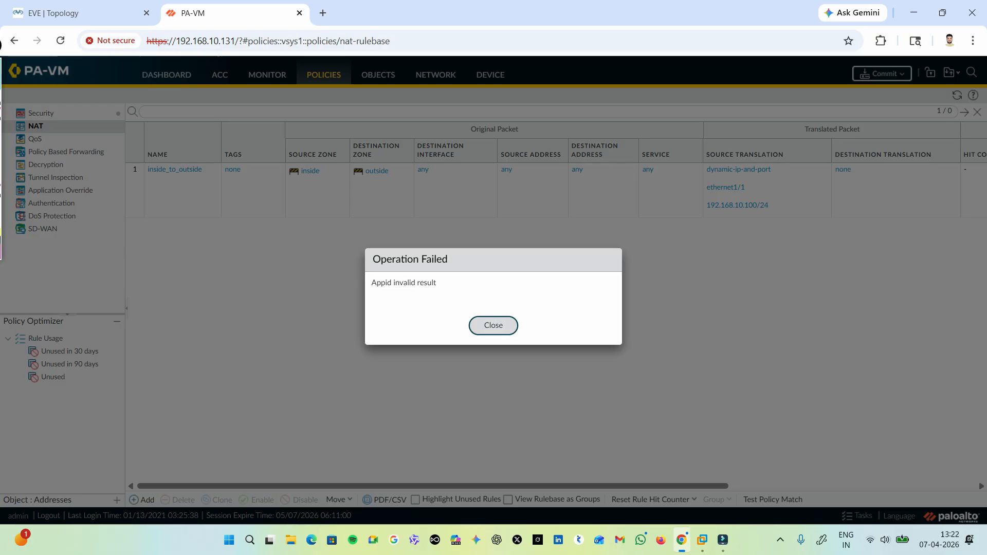
Start a new security policy rule and name it inside_to_outside.
{"action": "left_click", "coordinate": [41, 113]}
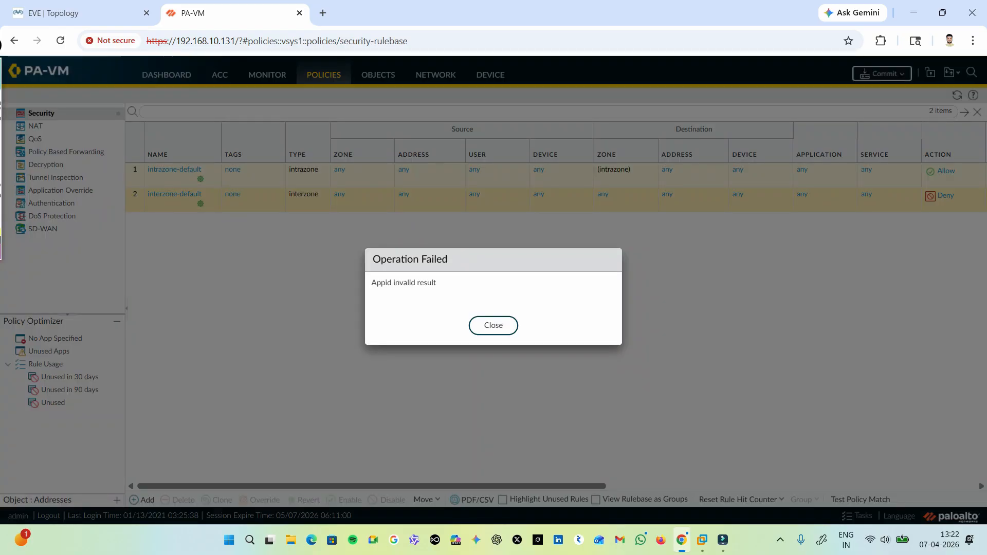
{"action": "left_click", "coordinate": [493, 326]}
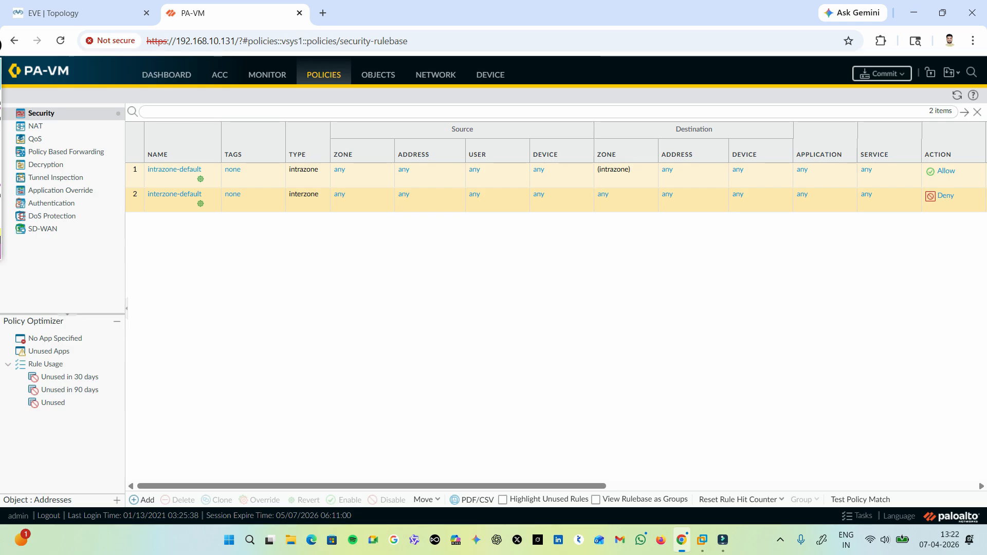
{"action": "left_click", "coordinate": [41, 113]}
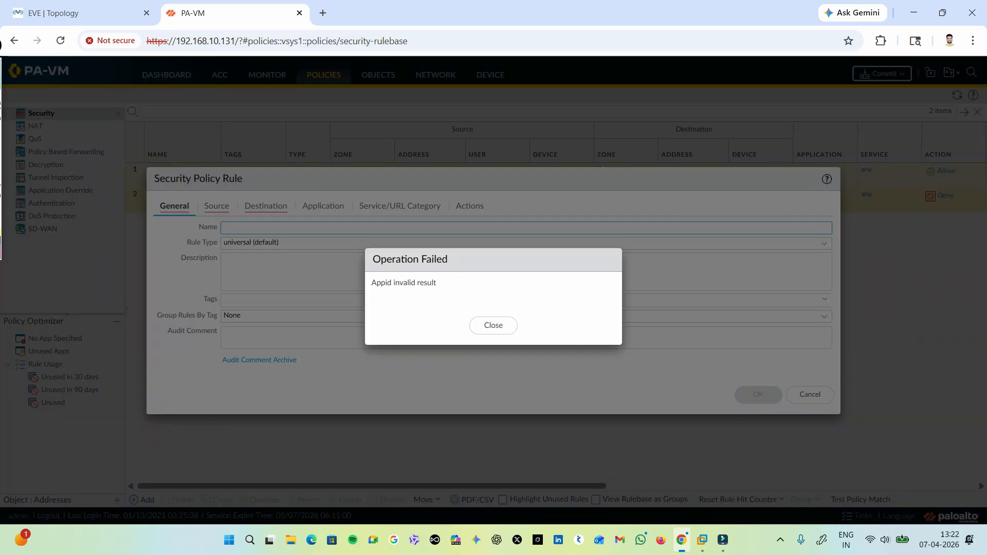
{"action": "key", "text": "Return"}
{"action": "key", "text": "ctrl+v"}
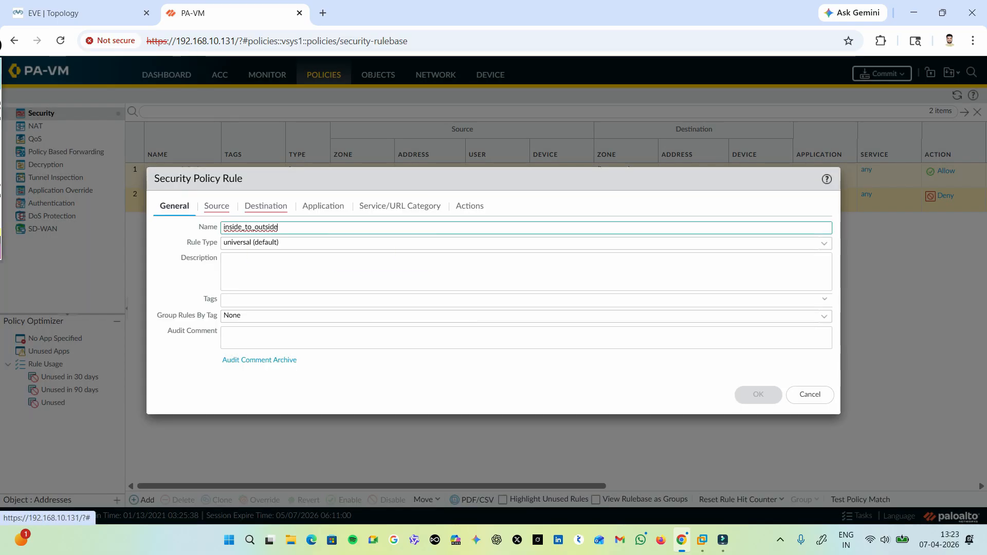
{"action": "left_click", "coordinate": [216, 206]}
{"action": "left_click", "coordinate": [171, 366]}
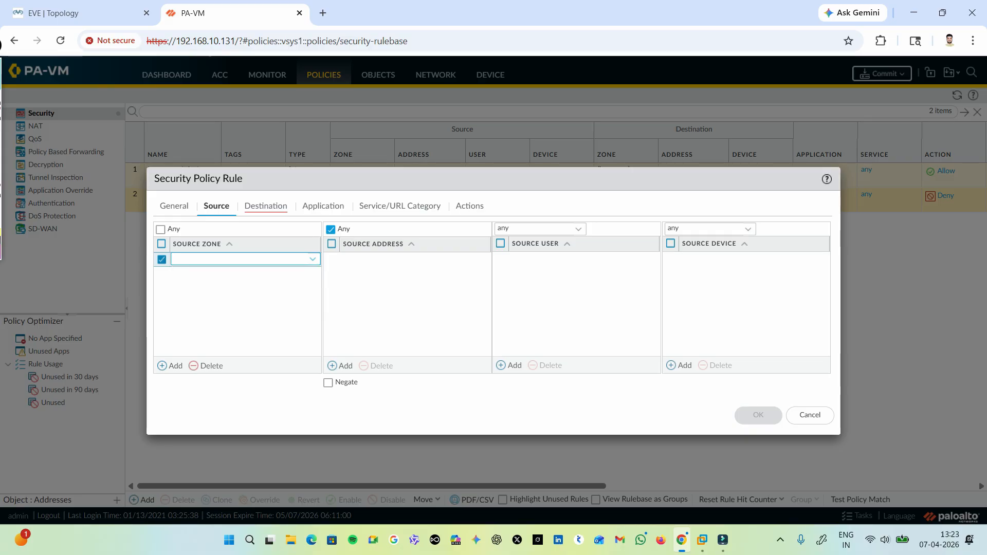
{"action": "left_click", "coordinate": [313, 260]}
{"action": "key", "text": "Escape"}
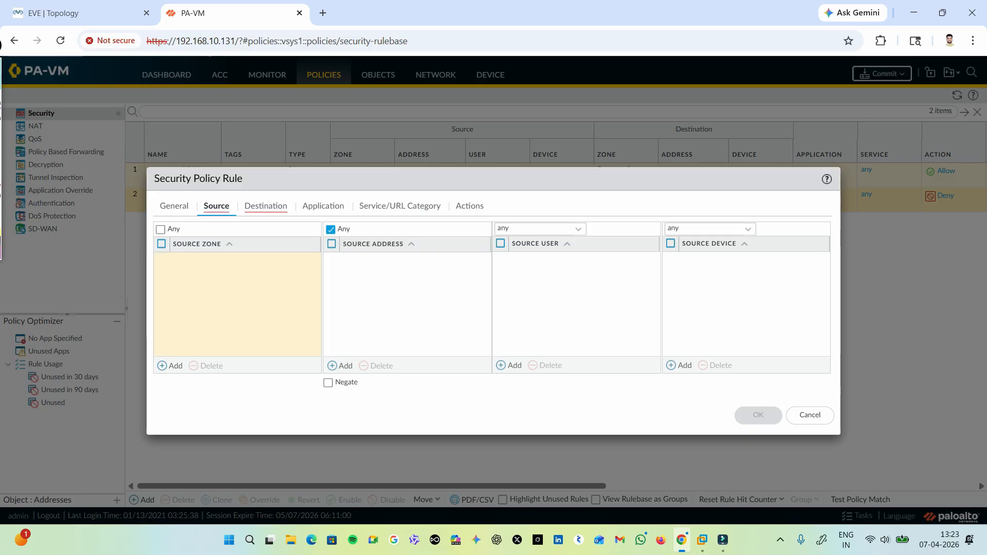
{"action": "left_click", "coordinate": [161, 229]}
Set the security rule's destination zone to outside.
{"action": "left_click", "coordinate": [266, 206]}
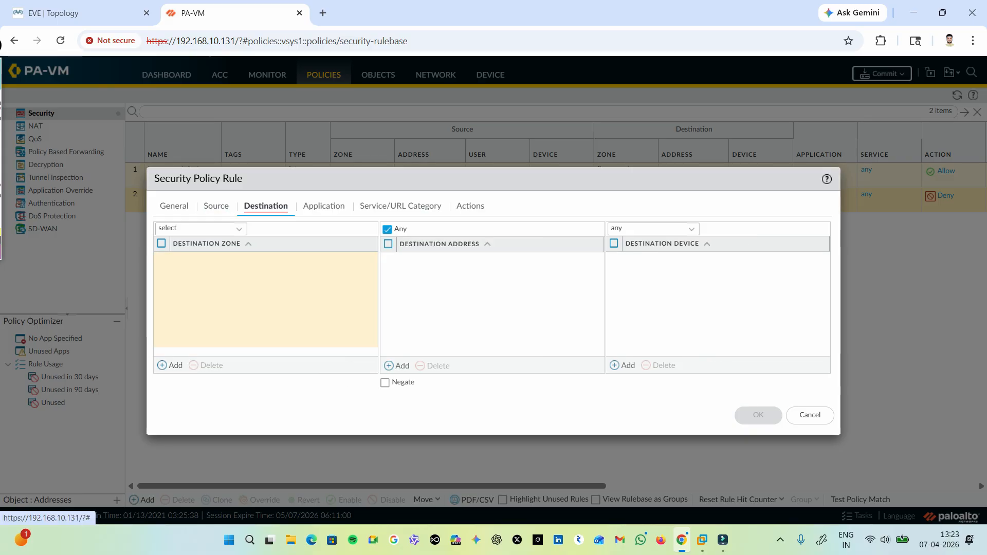
{"action": "left_click", "coordinate": [170, 366]}
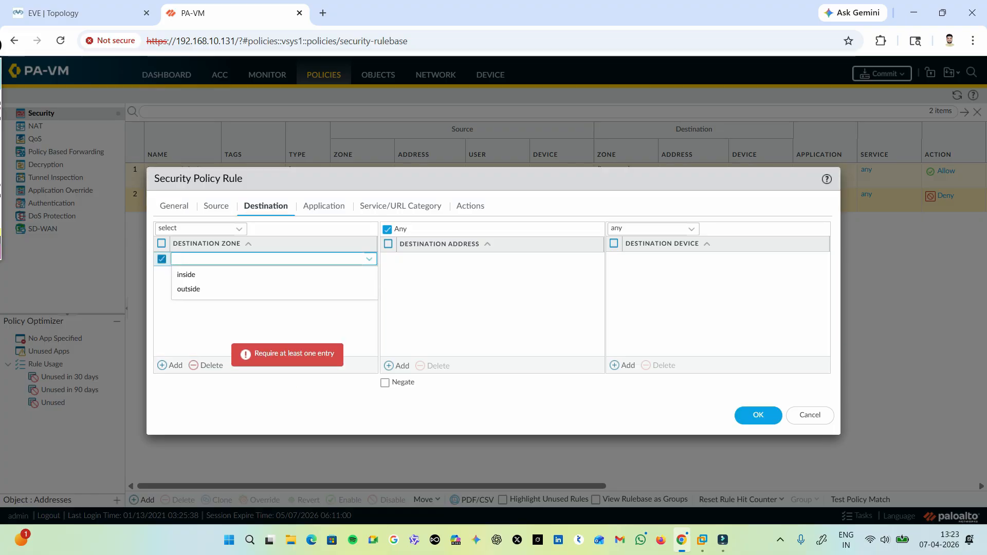
{"action": "key", "text": "Down"}
{"action": "key", "text": "Down"}
{"action": "key", "text": "Return"}
Set the security rule's source zone to inside, save the rule and dismiss the error dialog.
{"action": "left_click", "coordinate": [215, 206]}
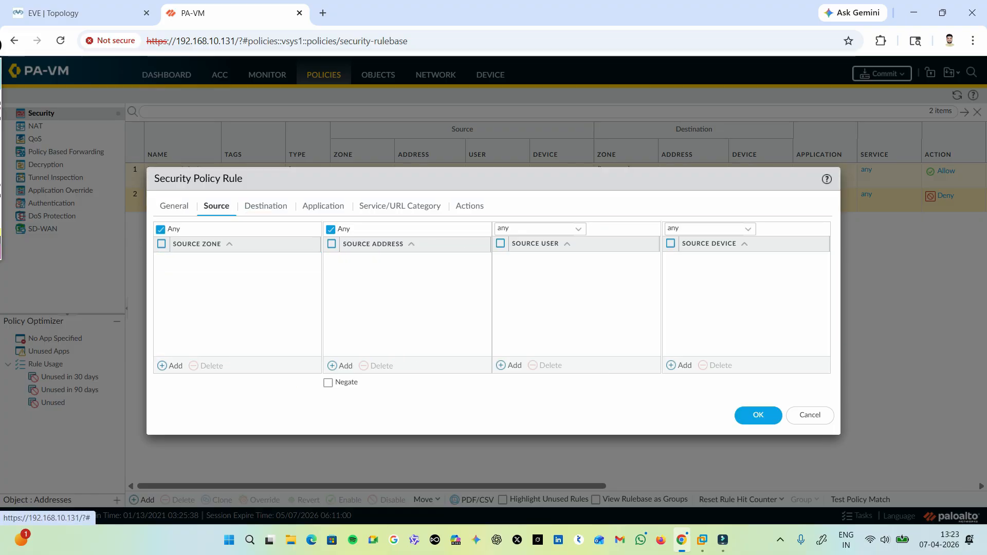
{"action": "left_click", "coordinate": [170, 365]}
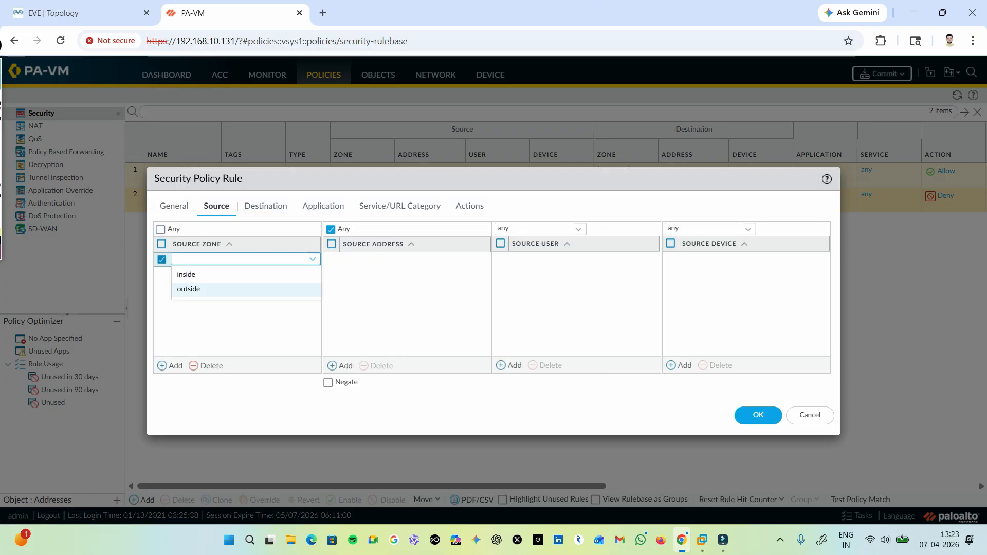
{"action": "left_click", "coordinate": [187, 274]}
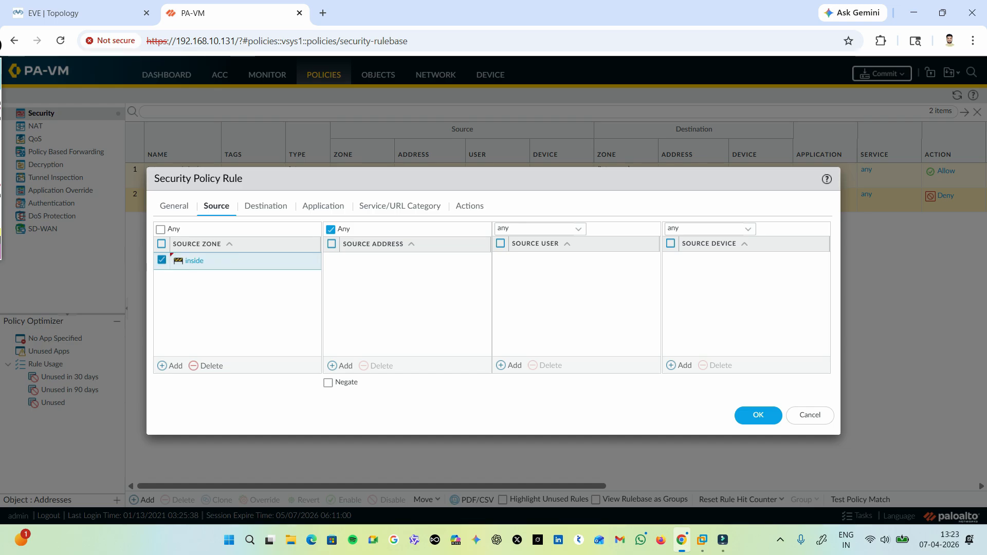
{"action": "left_click", "coordinate": [758, 415]}
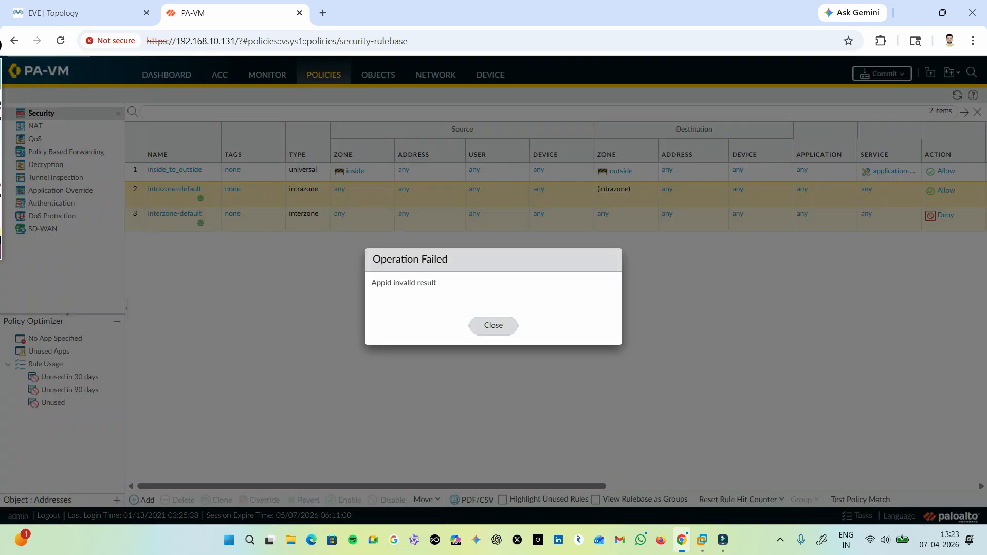
{"action": "left_click", "coordinate": [493, 325]}
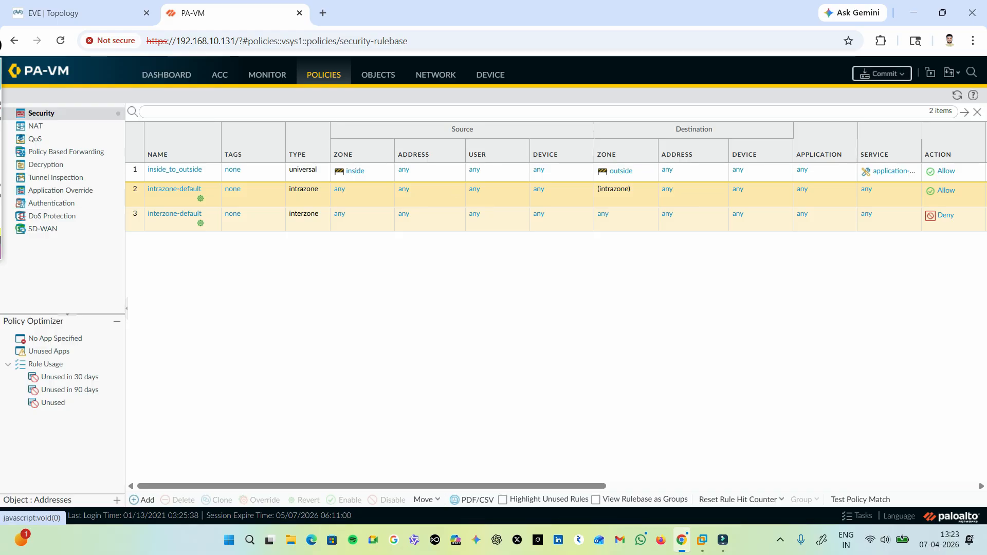
Start a new IPv4 static route in the default virtual router and name it default.
{"action": "left_click", "coordinate": [435, 75]}
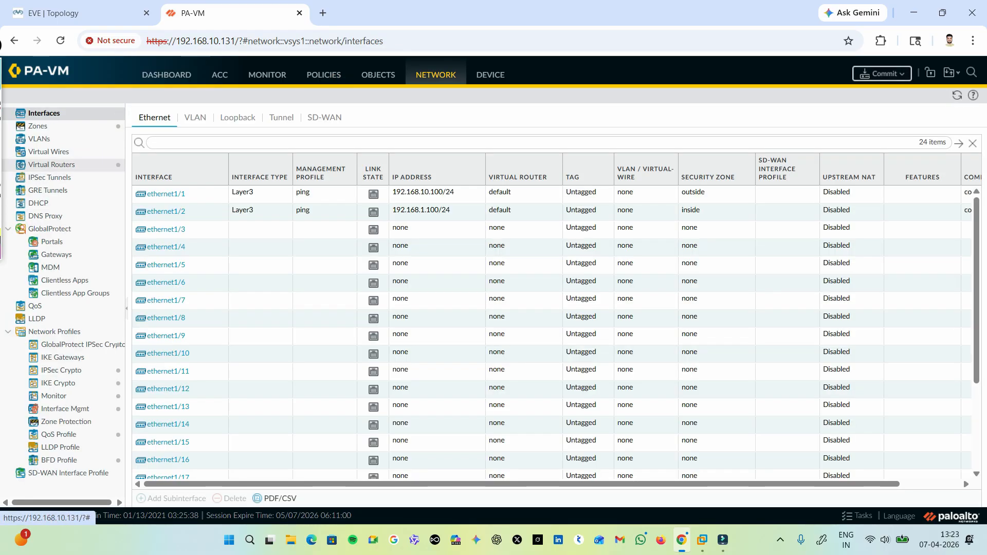
{"action": "left_click", "coordinate": [51, 165]}
{"action": "left_click", "coordinate": [156, 144]}
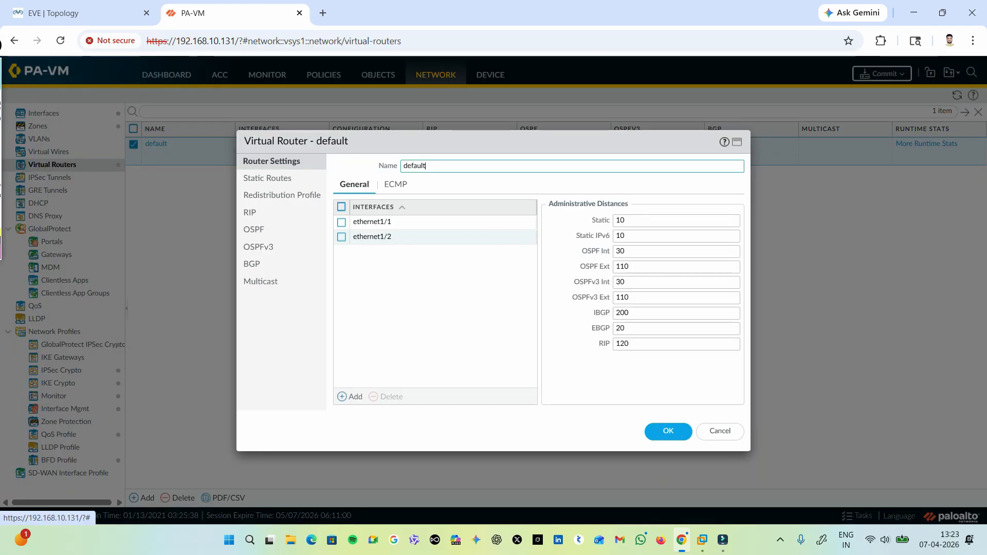
{"action": "left_click", "coordinate": [268, 177]}
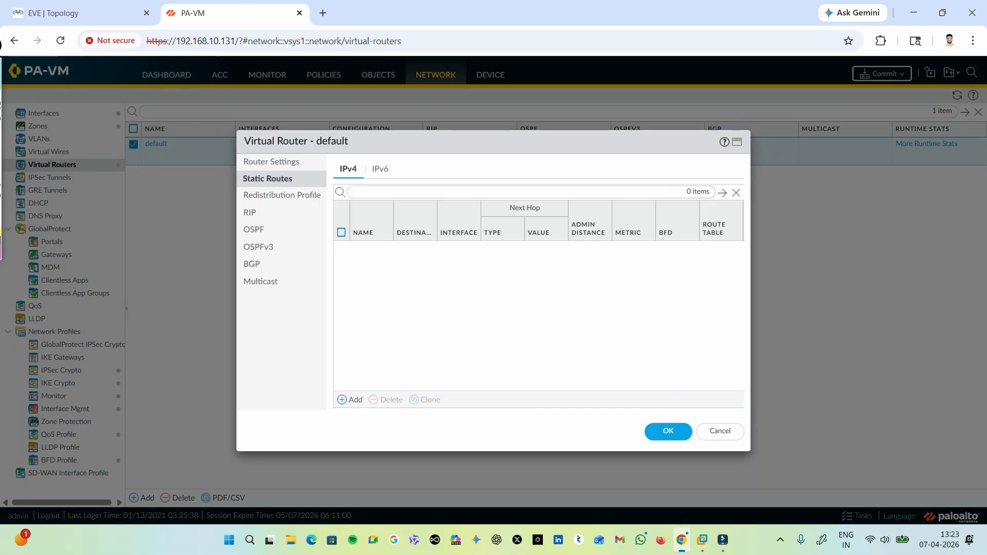
{"action": "left_click", "coordinate": [354, 400]}
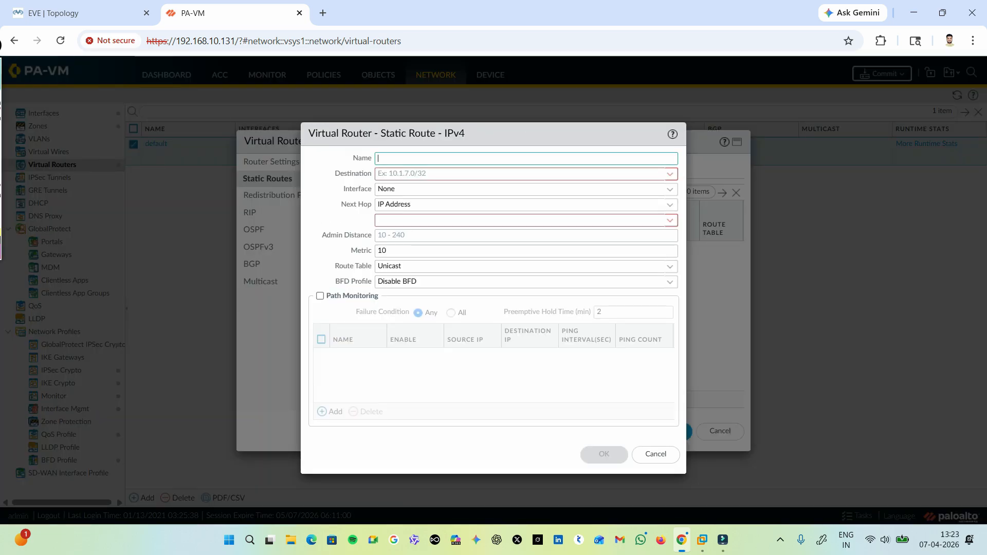
{"action": "type", "text": "def"}
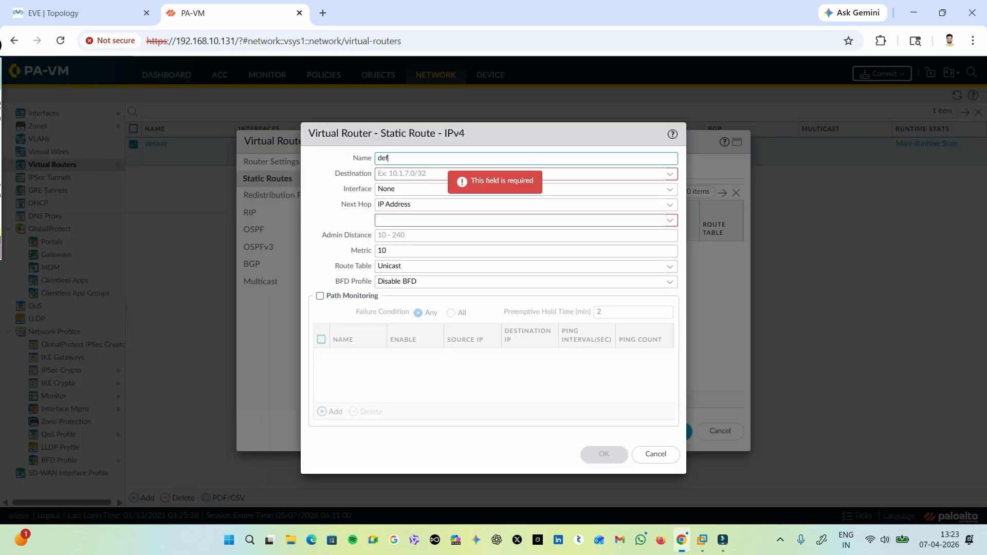
{"action": "type", "text": "ault"}
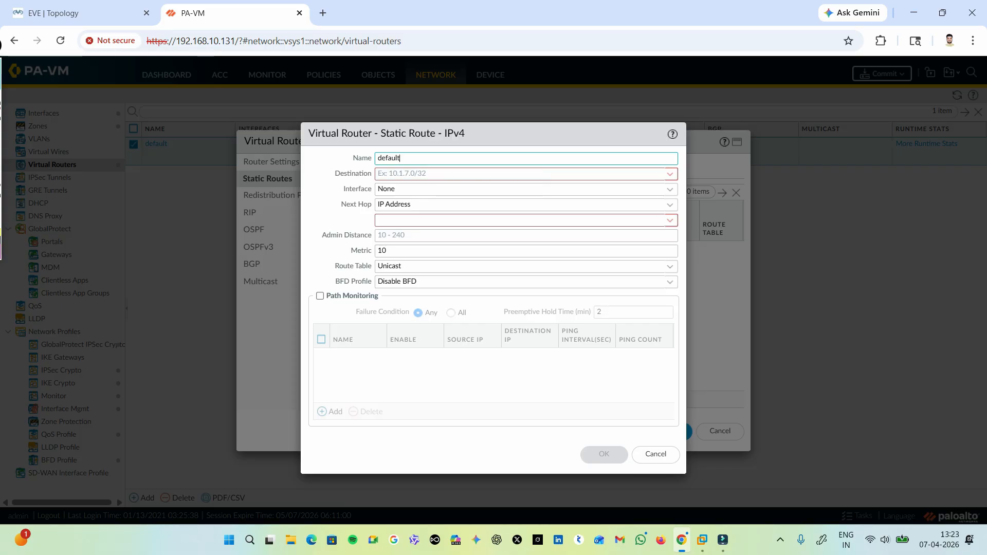
Set the static route's destination to 0.0.0.0/0 and its interface to ethernet1/1.
{"action": "left_click", "coordinate": [553, 174]}
{"action": "type", "text": "0.0.0.0/0"}
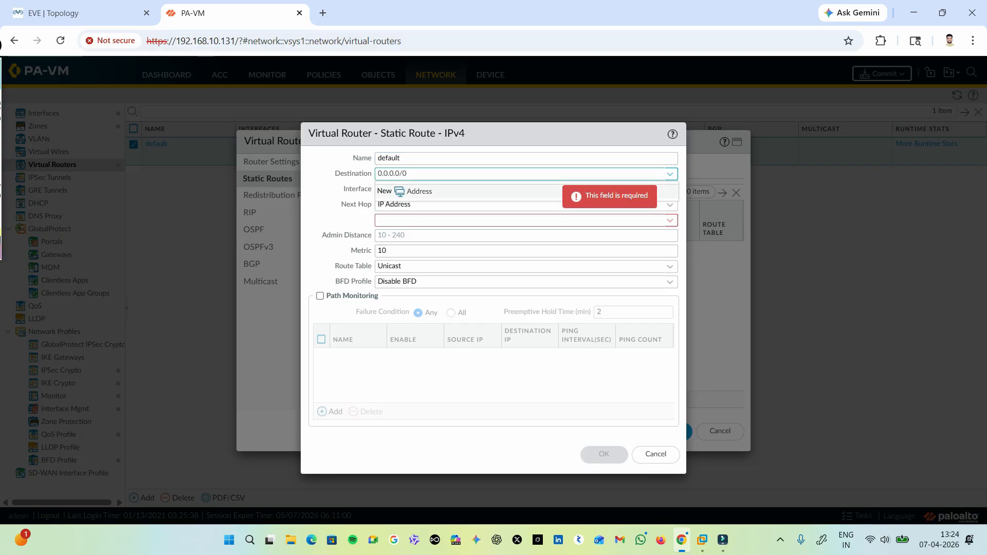
{"action": "left_click", "coordinate": [341, 221]}
{"action": "left_click", "coordinate": [417, 190]}
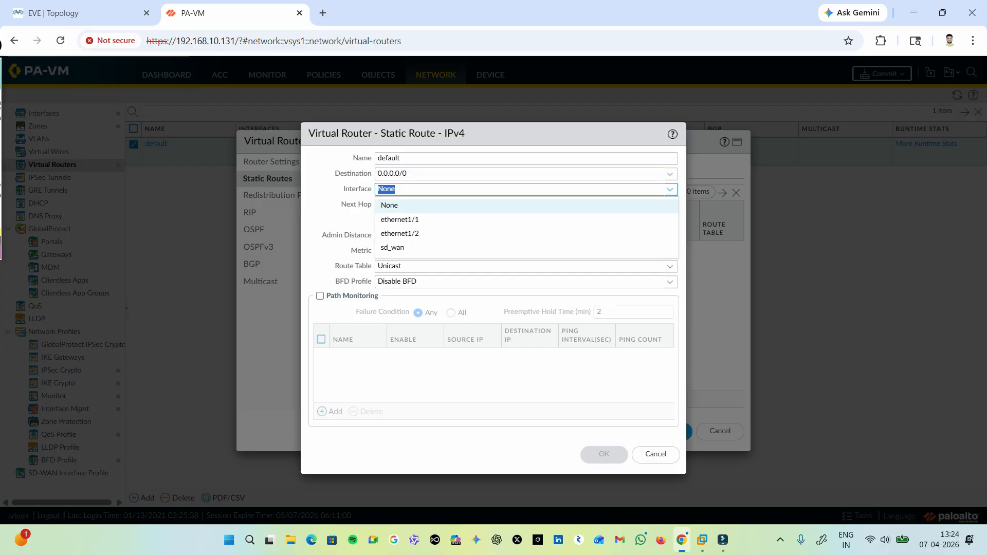
{"action": "left_click", "coordinate": [416, 220]}
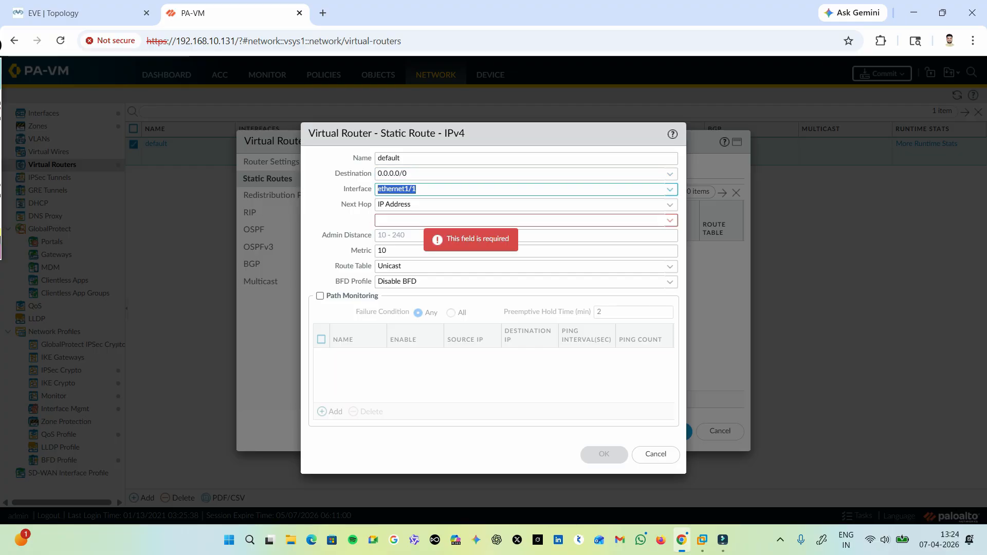
Set the route's next hop to IP address 192.168.10.2, then save the static route and the virtual router.
{"action": "left_click", "coordinate": [670, 205]}
{"action": "left_click", "coordinate": [662, 220]}
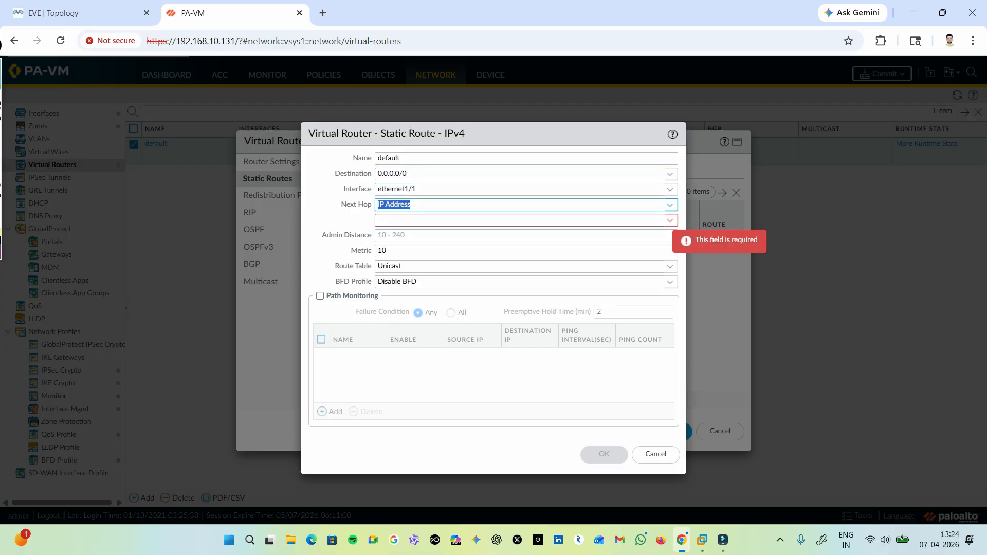
{"action": "left_click", "coordinate": [662, 220]}
{"action": "type", "text": "192.16"}
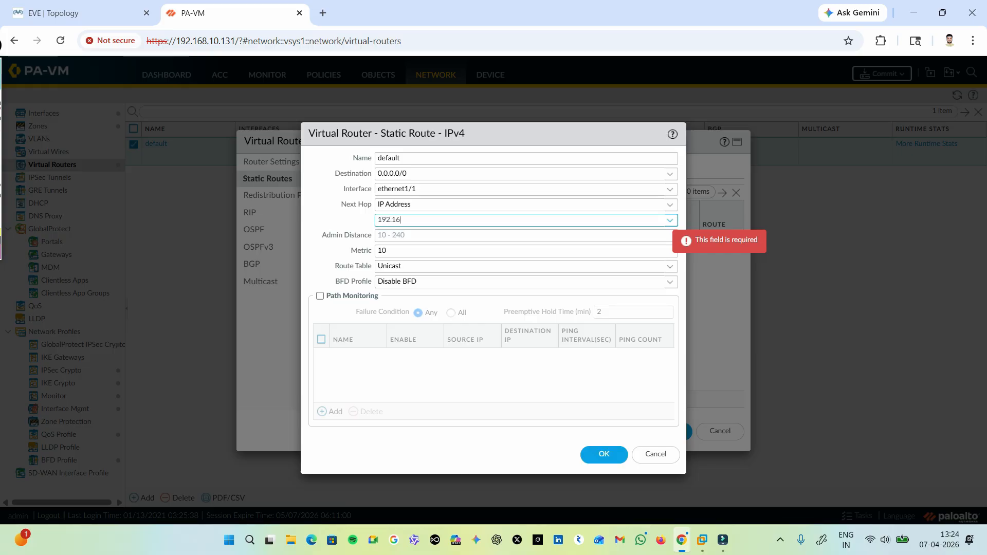
{"action": "type", "text": "8.10."}
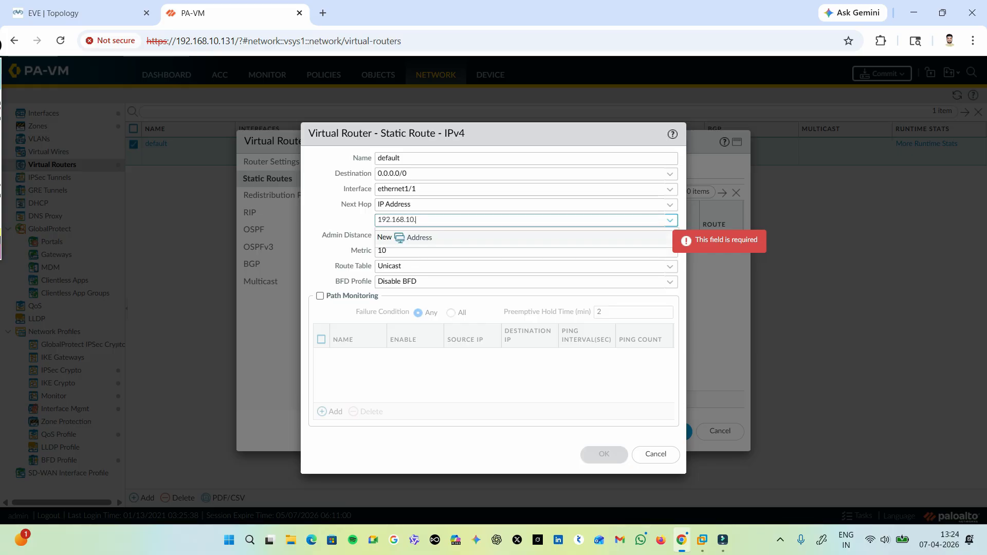
{"action": "type", "text": "2"}
{"action": "key", "text": "Return"}
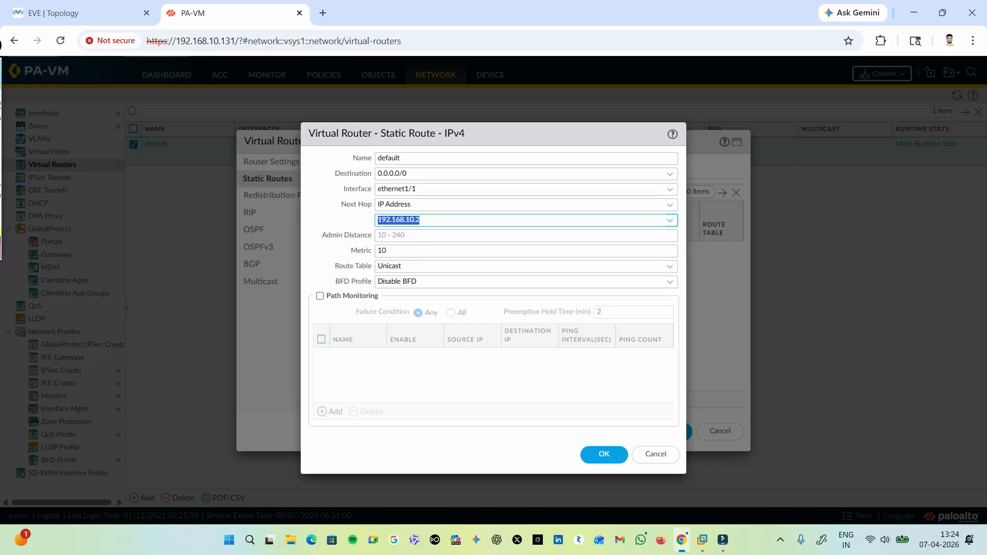
{"action": "key", "text": "Right"}
{"action": "left_click", "coordinate": [604, 454]}
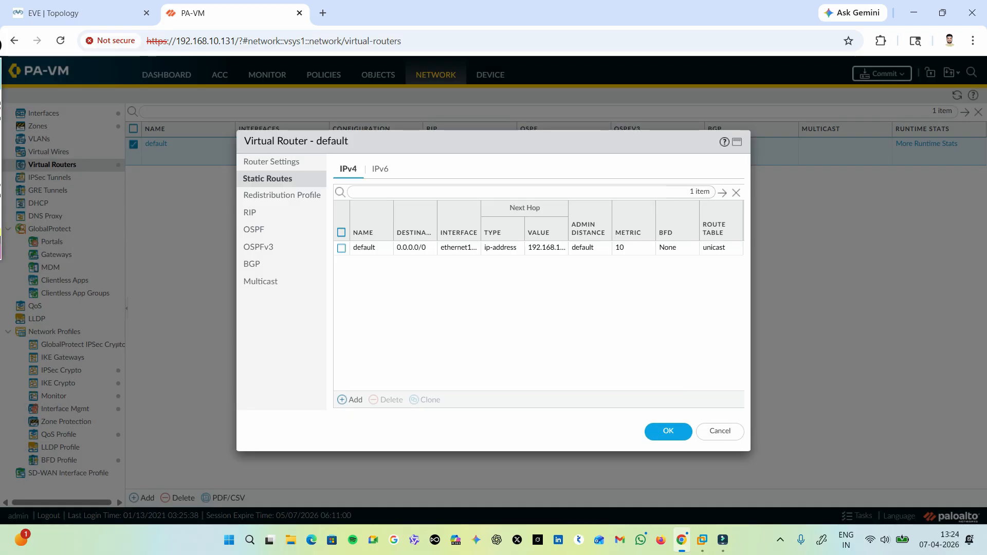
{"action": "left_click", "coordinate": [668, 431]}
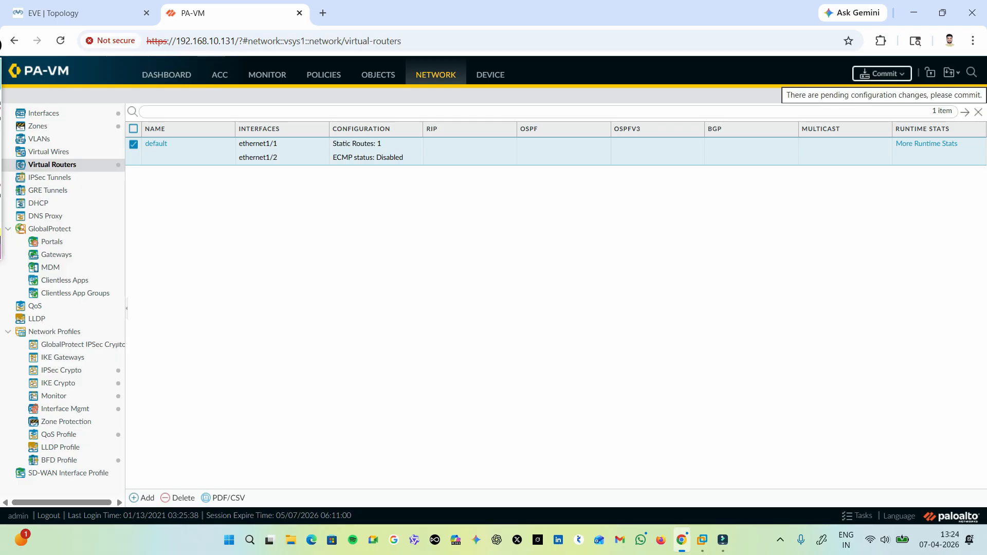
Commit all pending changes to the firewall's running configuration.
{"action": "left_click", "coordinate": [882, 73]}
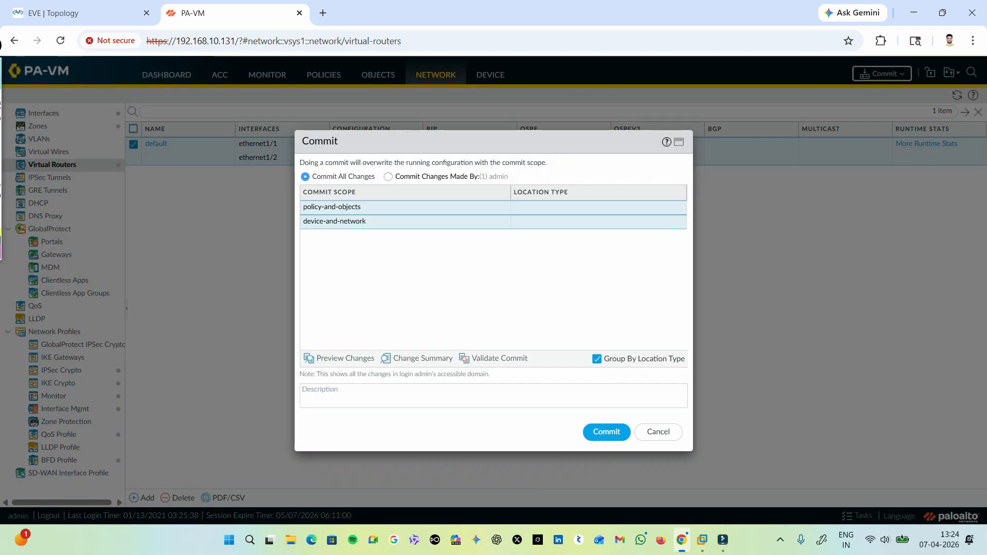
{"action": "left_click", "coordinate": [606, 432]}
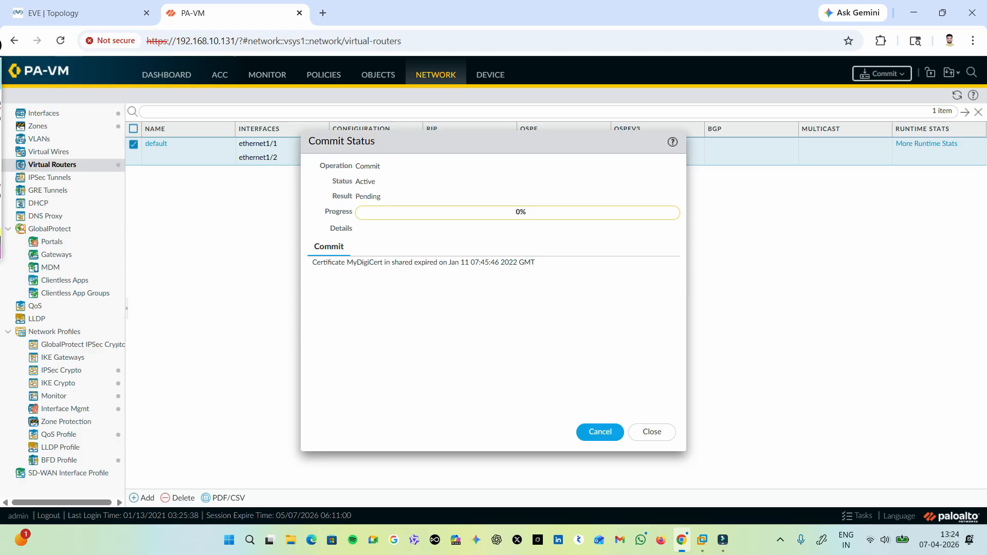
Switch to the EVE topology, start the Win2 node and check the firewall's commit status.
{"action": "left_click", "coordinate": [77, 13]}
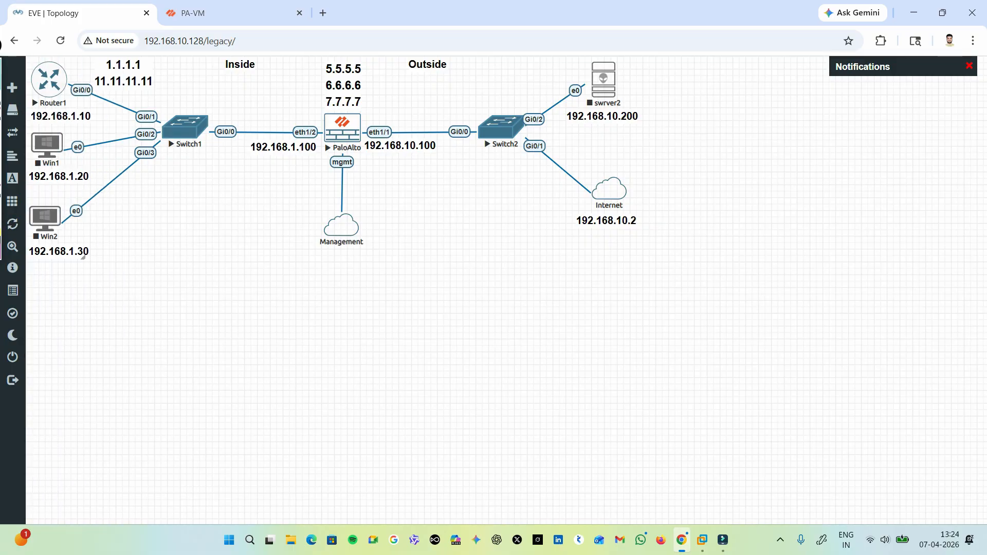
{"action": "right_click", "coordinate": [55, 216]}
{"action": "left_click", "coordinate": [77, 242]}
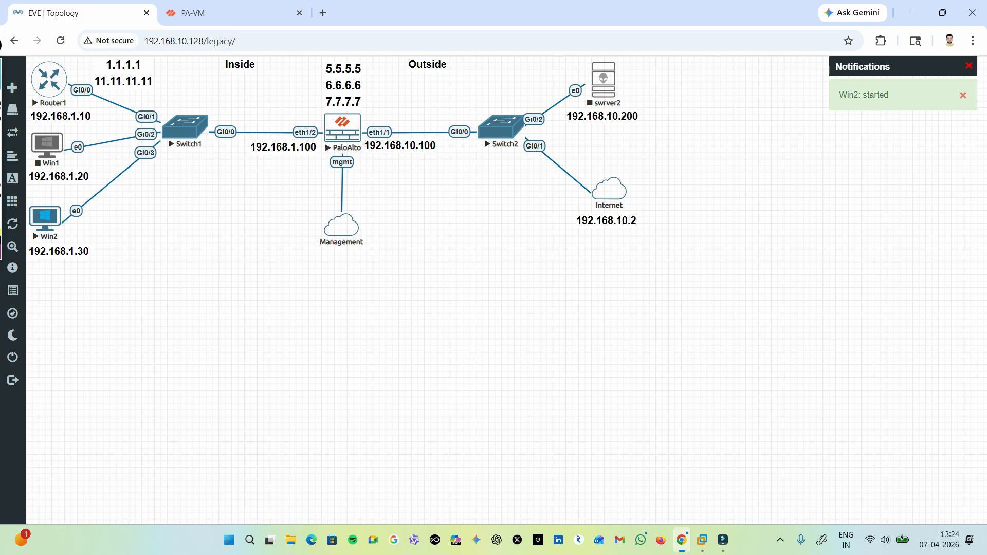
{"action": "left_click", "coordinate": [224, 13]}
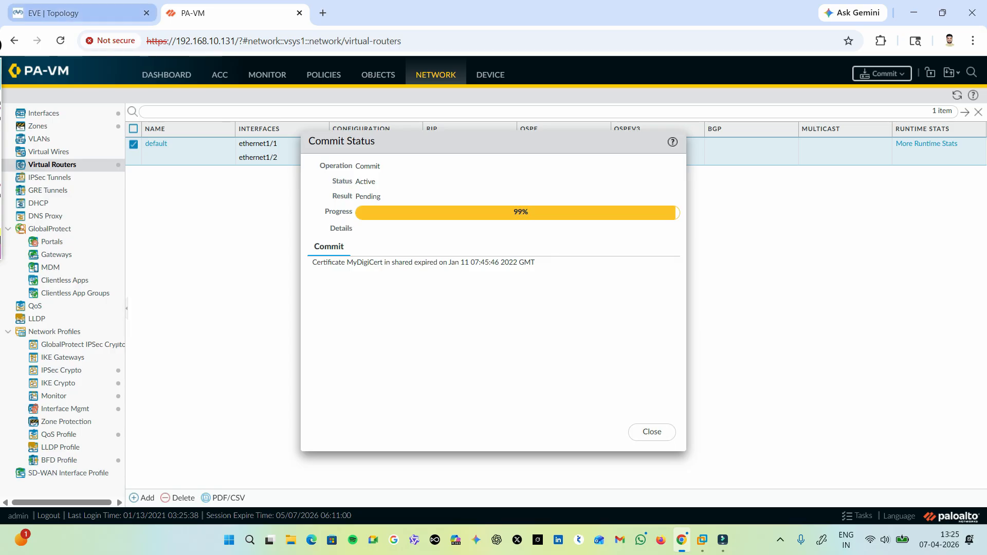
Return to the EVE topology and open the Win2 node's console.
{"action": "left_click", "coordinate": [77, 13]}
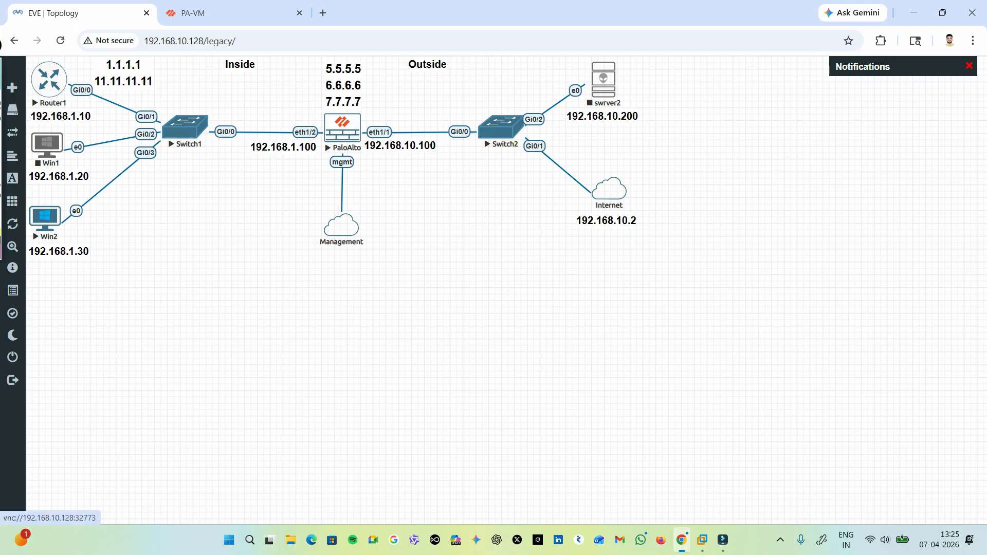
{"action": "left_click", "coordinate": [45, 218]}
{"action": "left_click", "coordinate": [519, 138]}
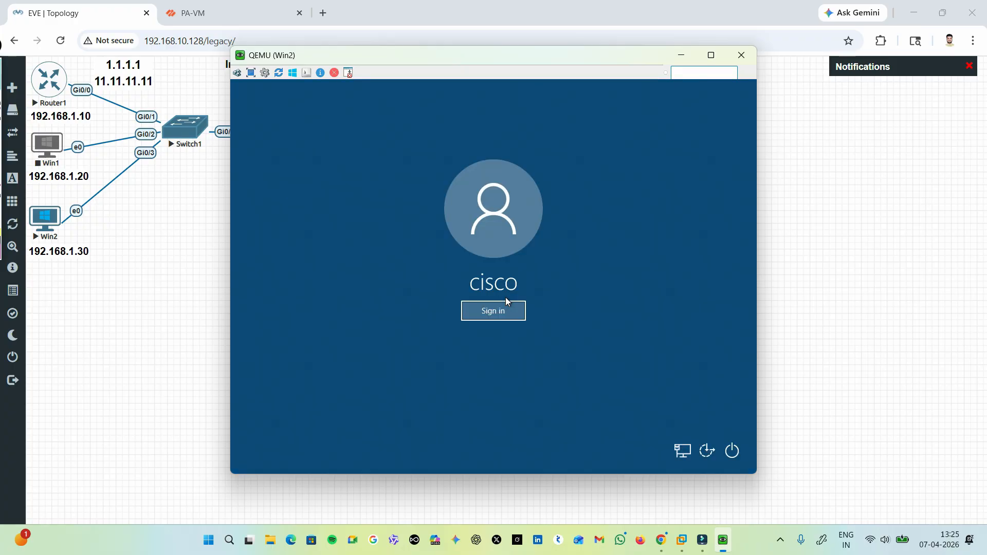
{"action": "left_click", "coordinate": [506, 300]}
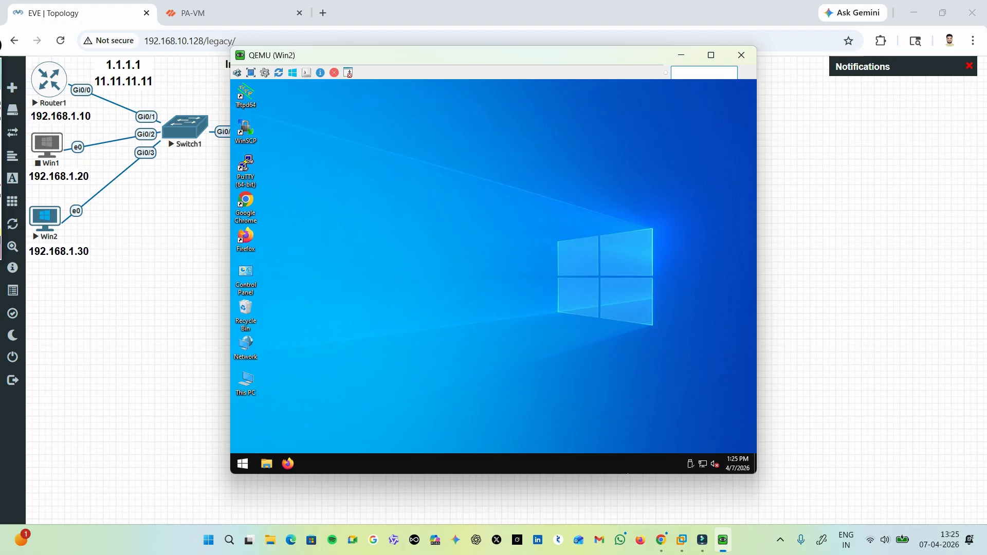
Open a Command Prompt on the Win2 machine by searching for cmd.
{"action": "left_click", "coordinate": [708, 468]}
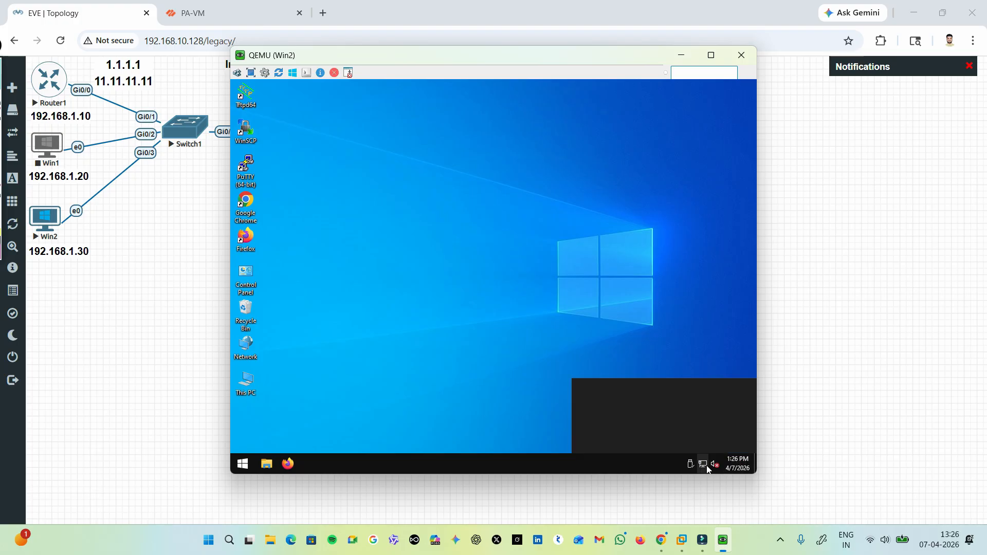
{"action": "left_click", "coordinate": [557, 290]}
{"action": "left_click", "coordinate": [243, 464]}
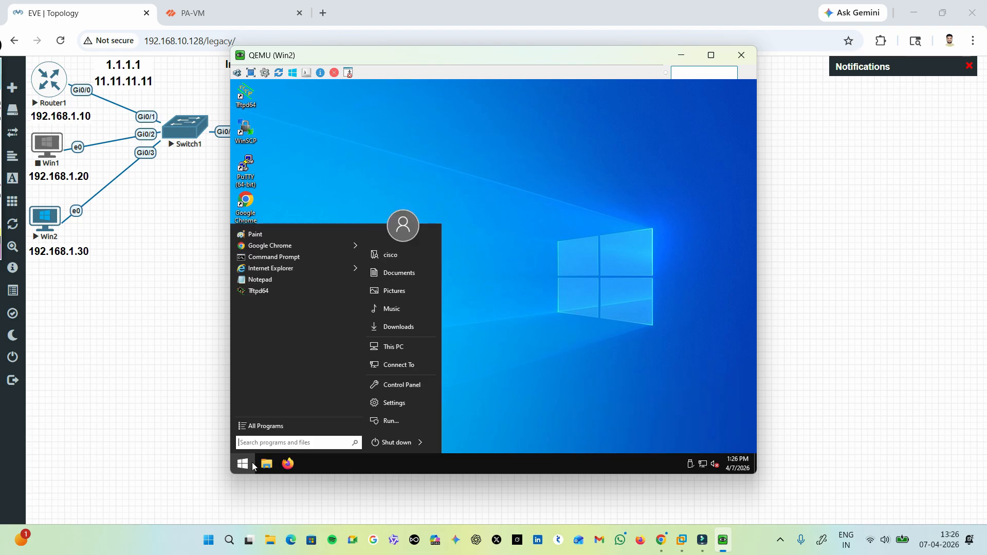
{"action": "left_click", "coordinate": [285, 443]}
{"action": "type", "text": "cmd"}
{"action": "key", "text": "Return"}
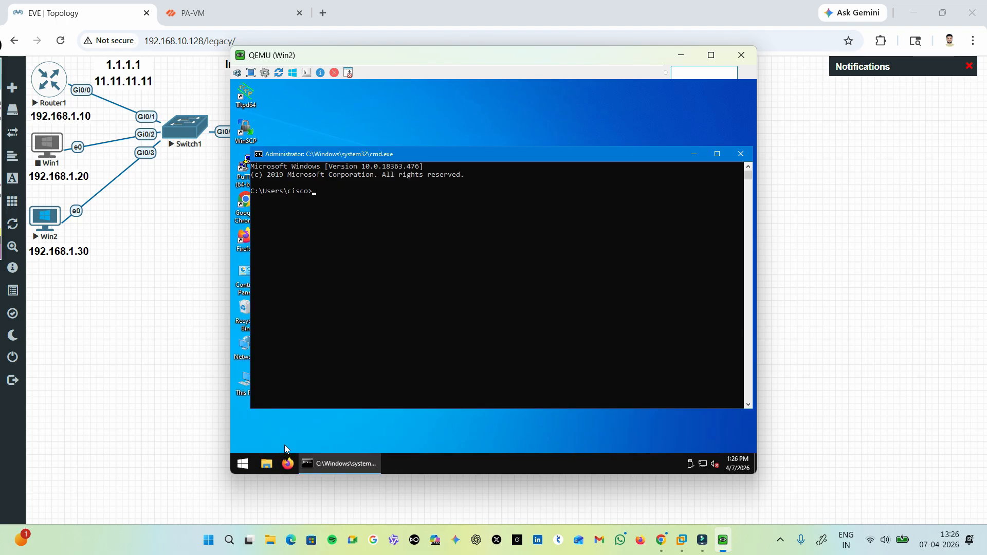
Ping 8.8.8.8 from the Win2 Command Prompt, then close the prompt.
{"action": "type", "text": "ping 8.8.8.8"}
{"action": "key", "text": "Return"}
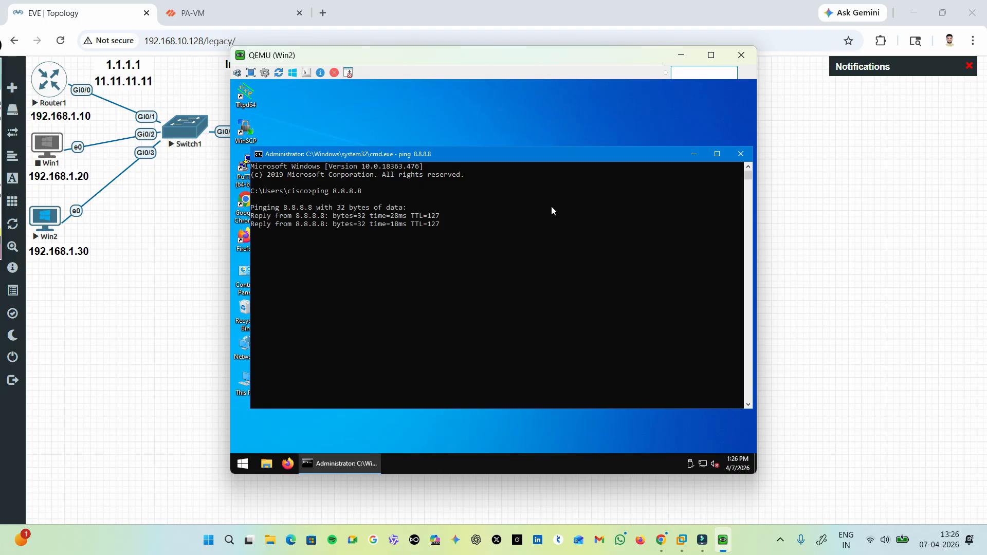
{"action": "left_click", "coordinate": [741, 154]}
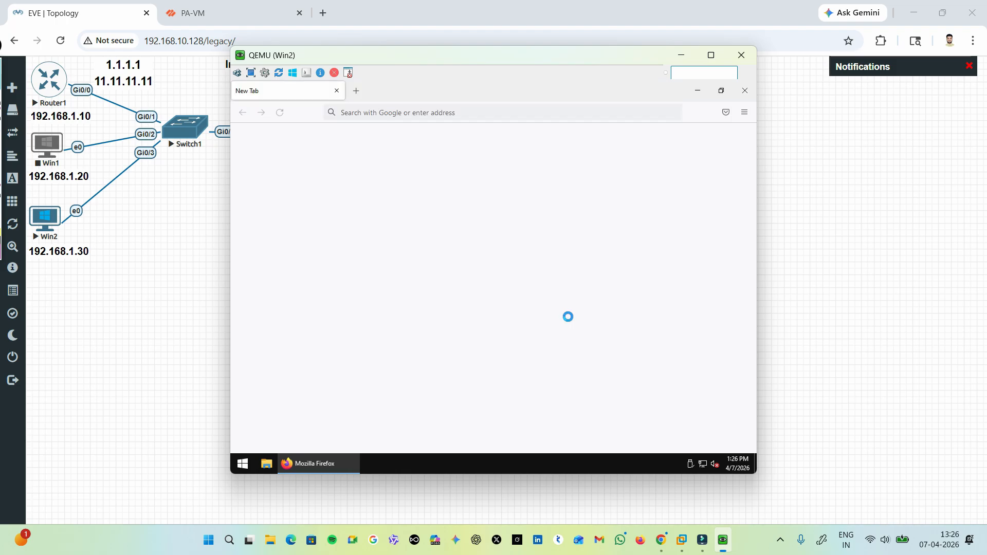
Open google.com in Firefox on the Win2 machine to test web access.
{"action": "left_click", "coordinate": [379, 116]}
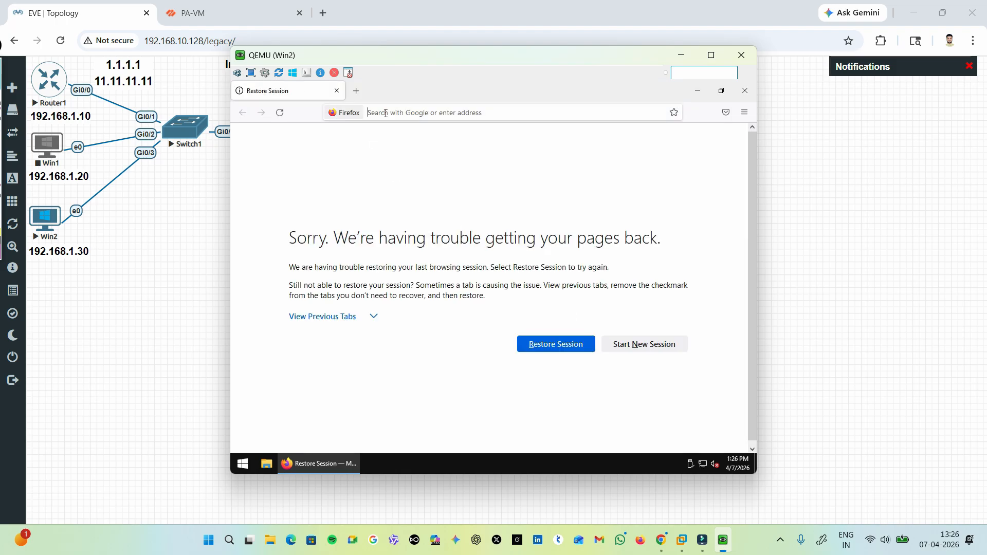
{"action": "type", "text": "google.com"}
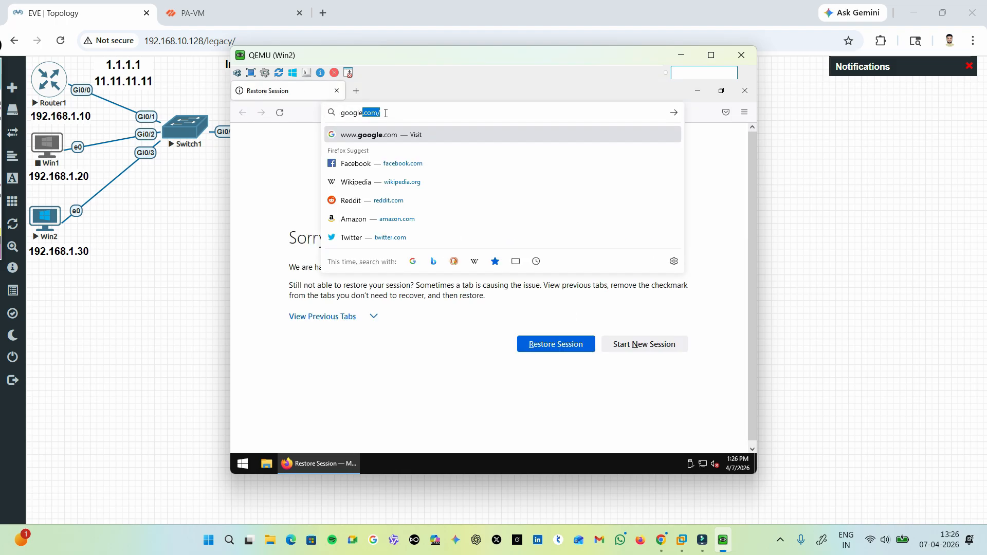
{"action": "key", "text": "Return"}
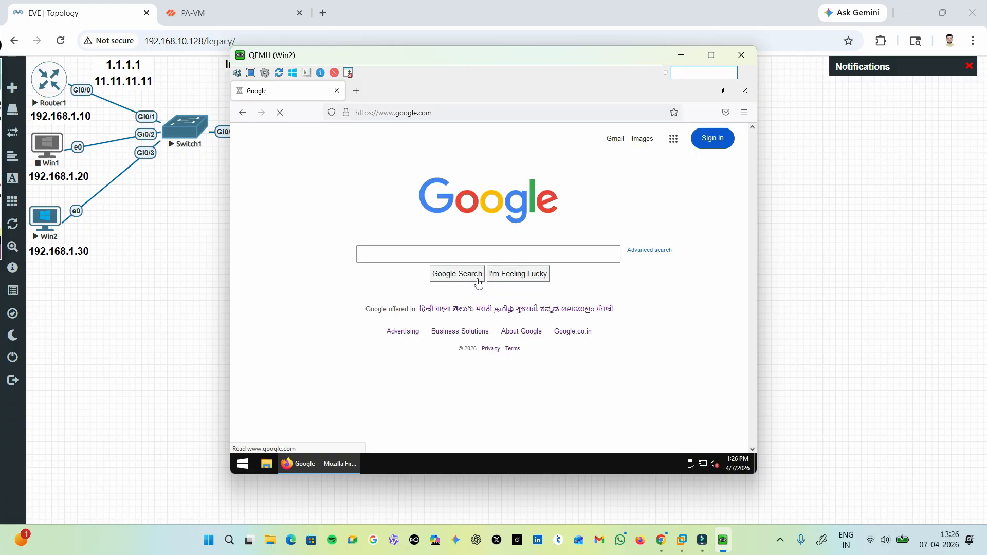
Search Google for fb.com and load YouTube in a second browser tab to test more websites.
{"action": "left_click", "coordinate": [439, 258]}
{"action": "type", "text": "fb"}
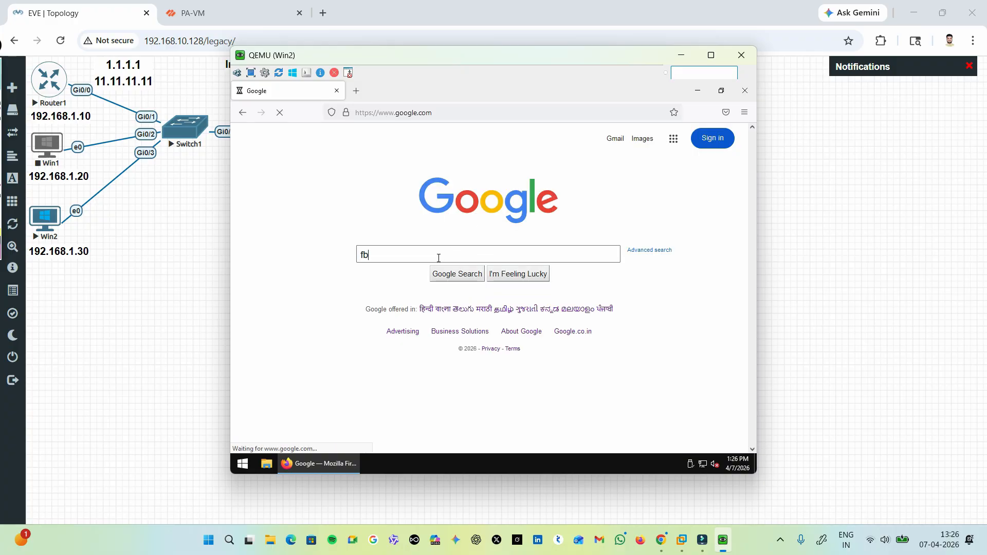
{"action": "type", "text": ".com"}
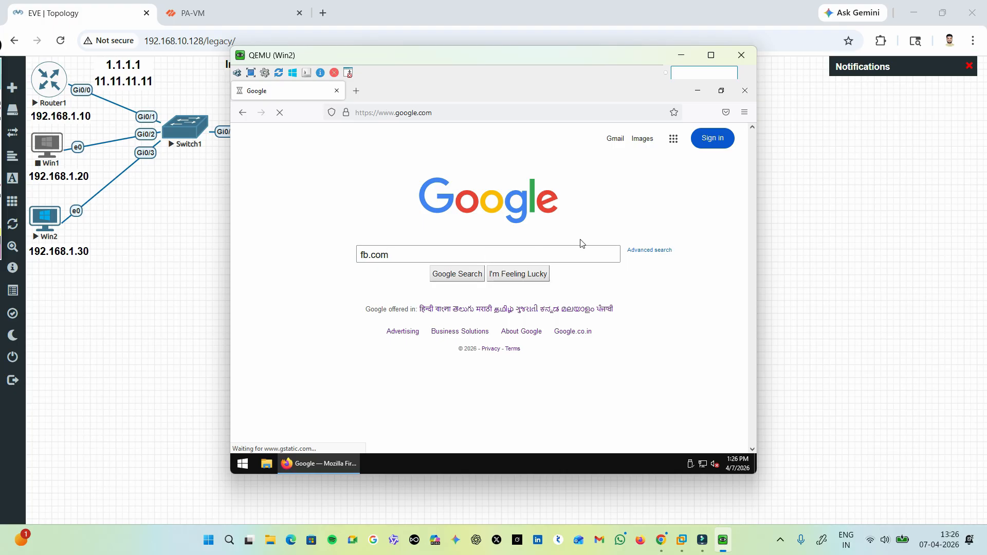
{"action": "left_click", "coordinate": [356, 90]}
{"action": "type", "text": "yt"}
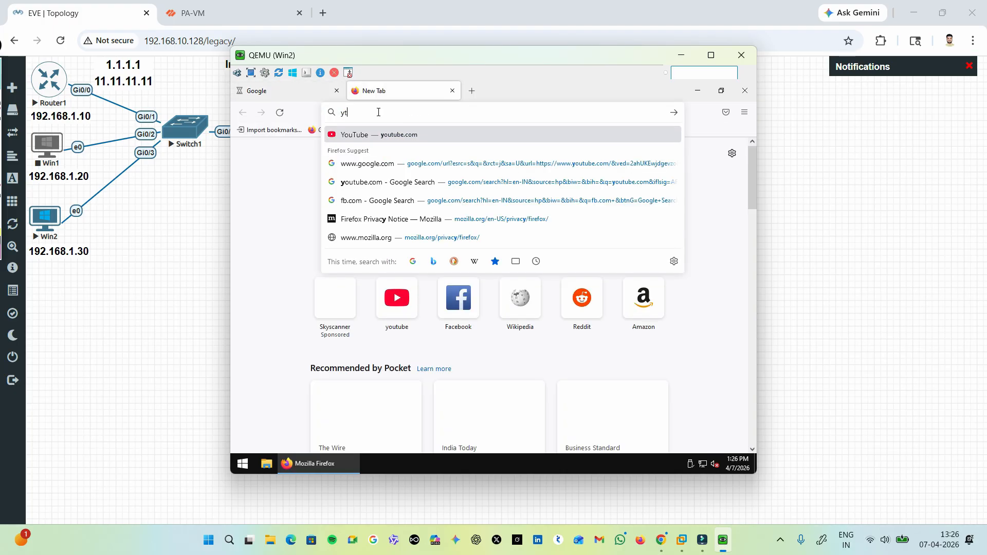
{"action": "key", "text": "Return"}
{"action": "left_click", "coordinate": [268, 90]}
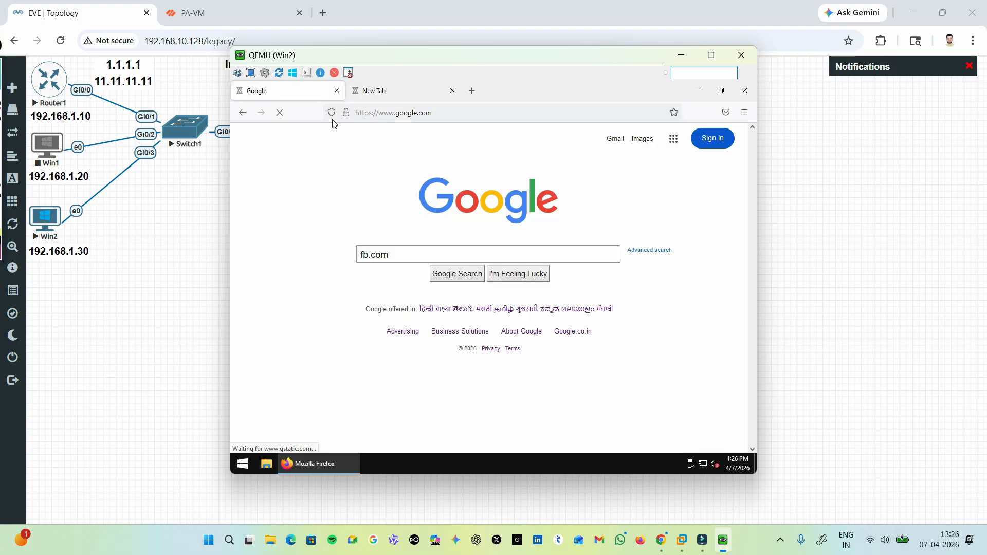
{"action": "left_click", "coordinate": [457, 273]}
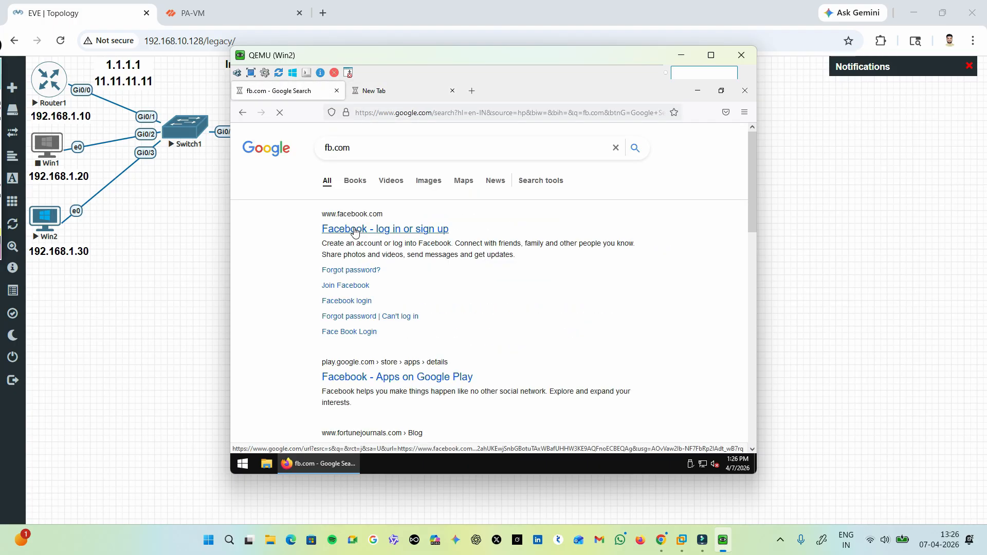
{"action": "left_click", "coordinate": [409, 91]}
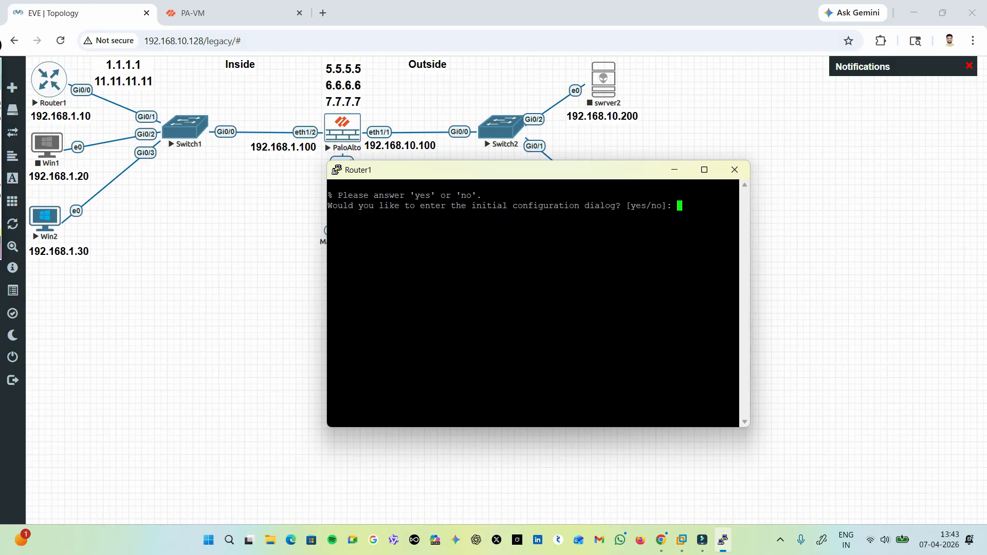
Decline Router1's initial configuration dialog and set its hostname to R1 in global configuration mode.
{"action": "type", "text": "nfig)#hostname R1"}
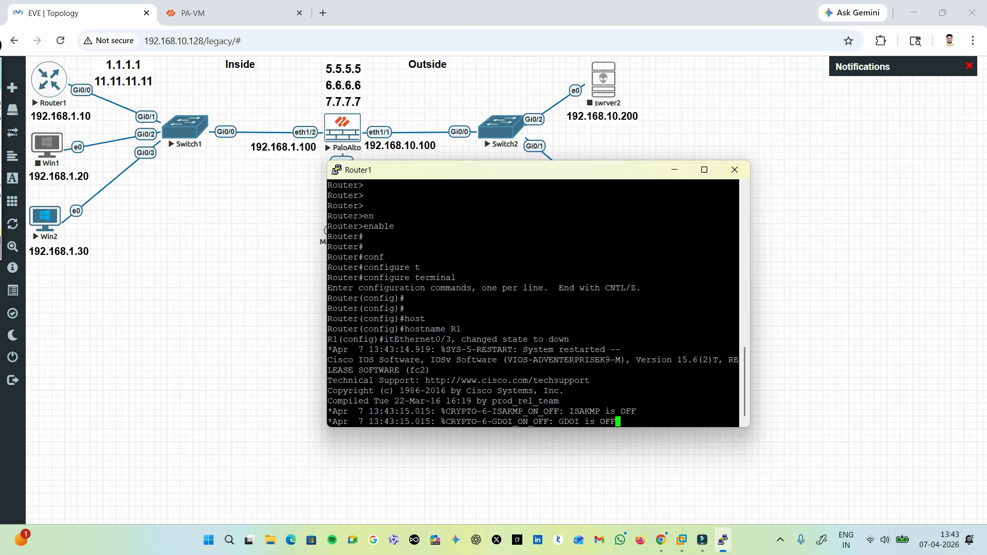
{"action": "key", "text": "Return"}
{"action": "key", "text": "Return"}
{"action": "key", "text": "Return"}
{"action": "key", "text": "Return"}
{"action": "key", "text": "Return"}
{"action": "key", "text": "Return"}
{"action": "key", "text": "Return"}
{"action": "key", "text": "Return"}
{"action": "key", "text": "Return"}
{"action": "key", "text": "Return"}
{"action": "key", "text": "Return"}
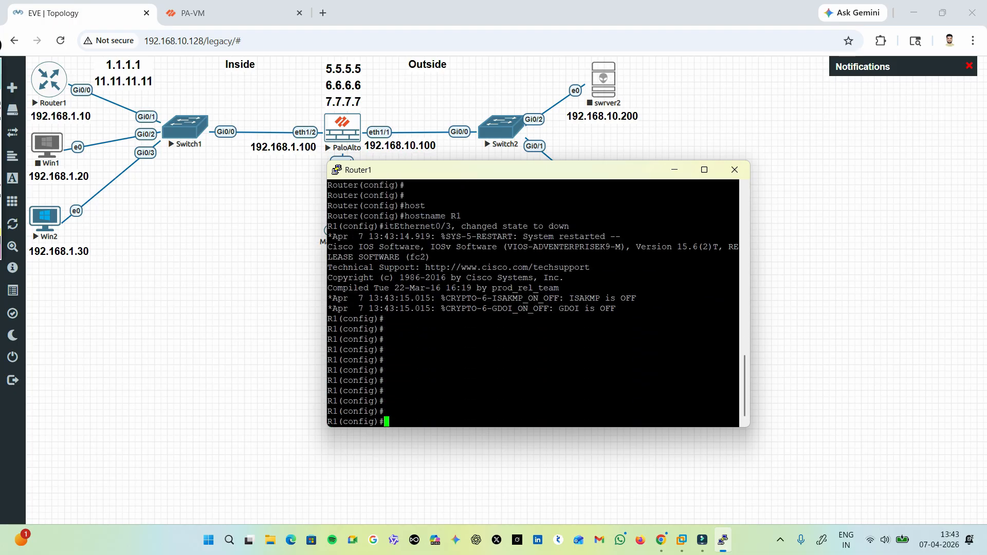
Assign IP address 192.168.1.10 with mask 255.255.255.0 to the router's interface GigabitEthernet 0/0.
{"action": "type", "text": "inter"}
{"action": "key", "text": "Tab"}
{"action": "type", "text": "g"}
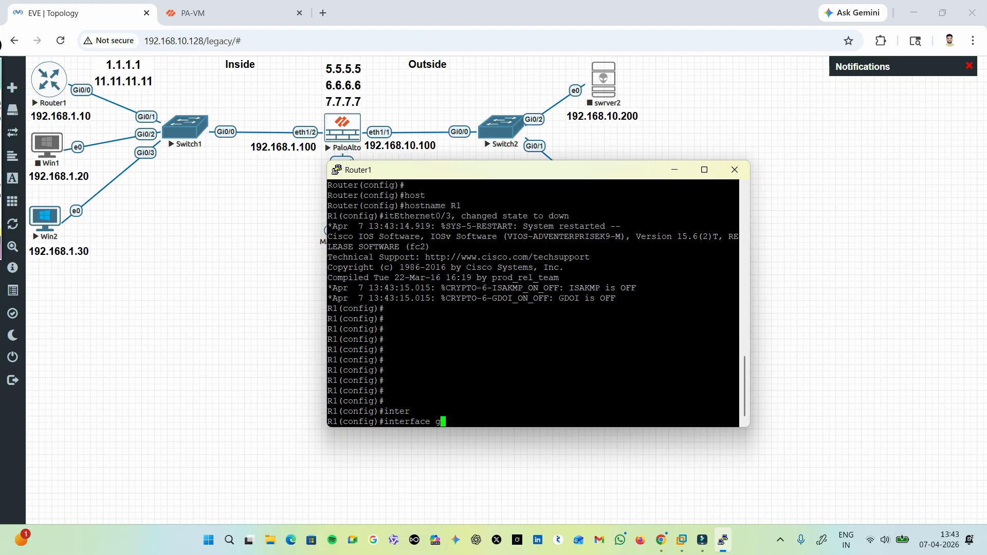
{"action": "type", "text": "ig"}
{"action": "key", "text": "Tab"}
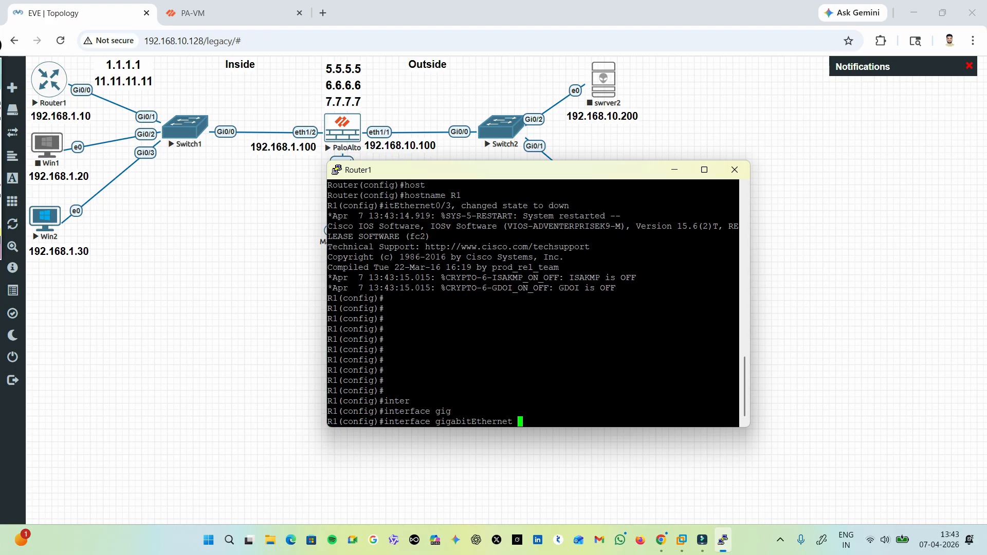
{"action": "type", "text": "0/0"}
{"action": "key", "text": "Return"}
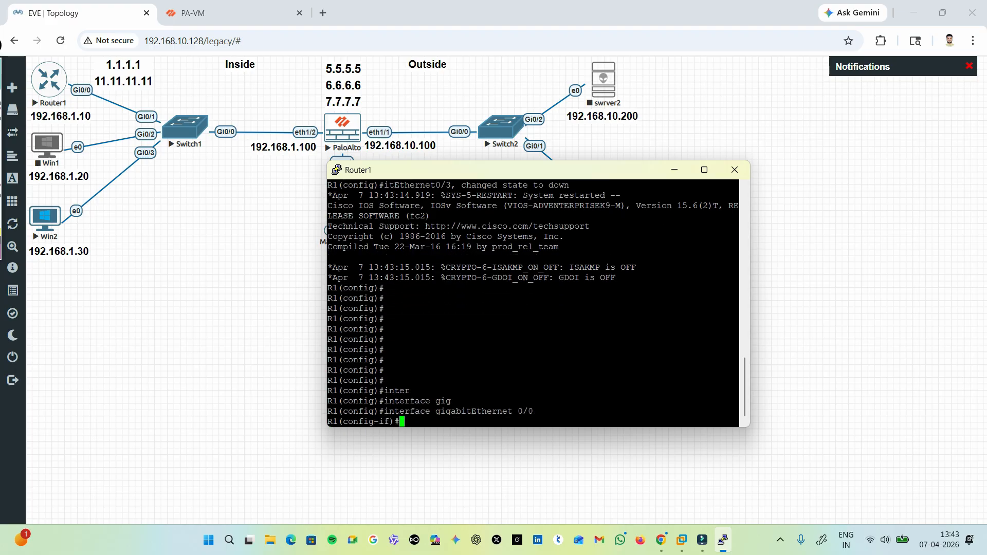
{"action": "key", "text": "Return"}
{"action": "key", "text": "Return"}
{"action": "key", "text": "Return"}
{"action": "type", "text": "ip add"}
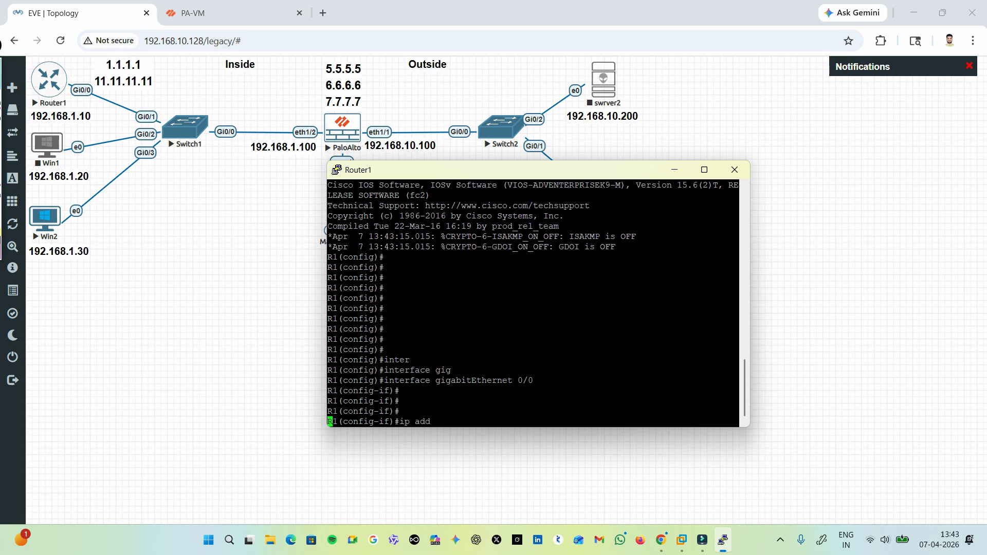
{"action": "key", "text": "Tab"}
{"action": "type", "text": "192"}
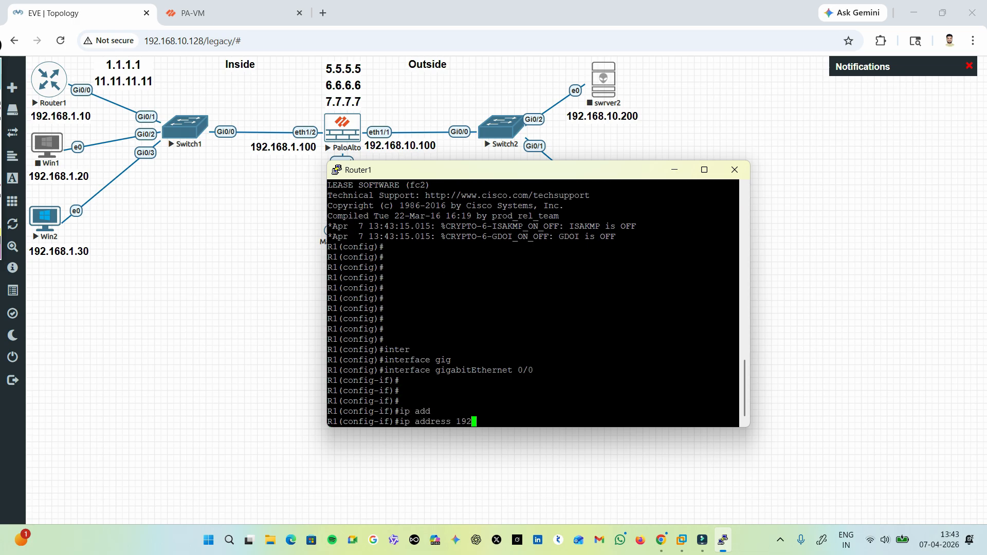
{"action": "type", "text": ".168.1.10 2"}
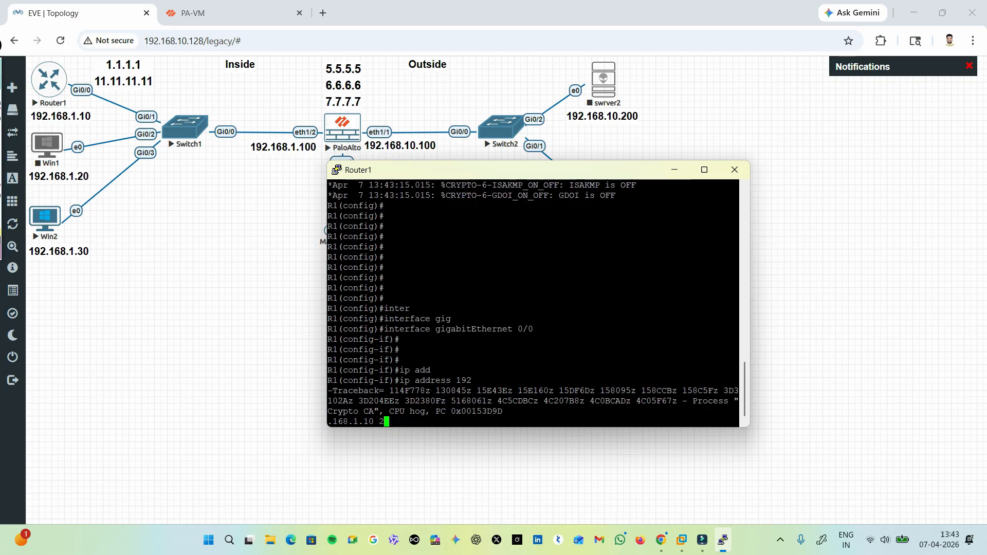
{"action": "type", "text": "55.255.255.0"}
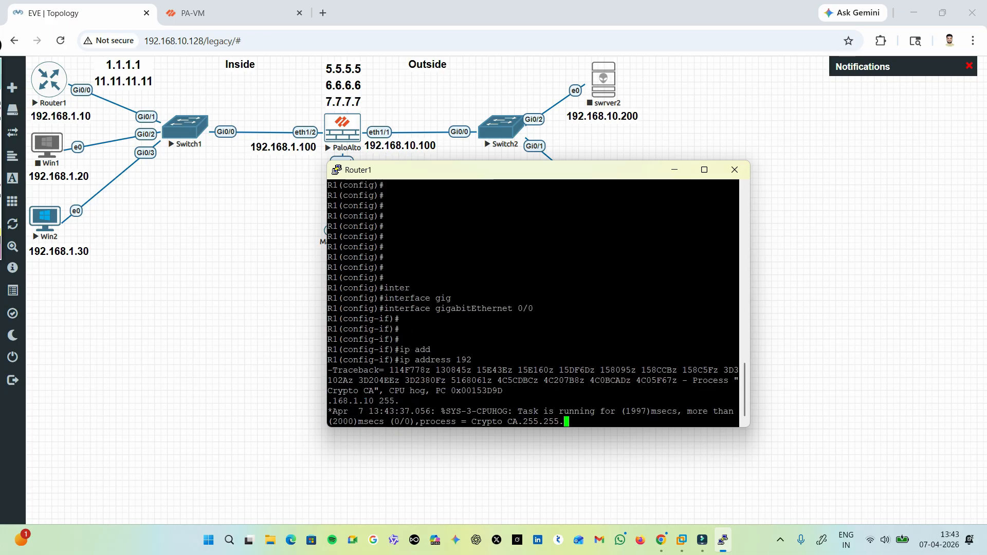
{"action": "key", "text": "Return"}
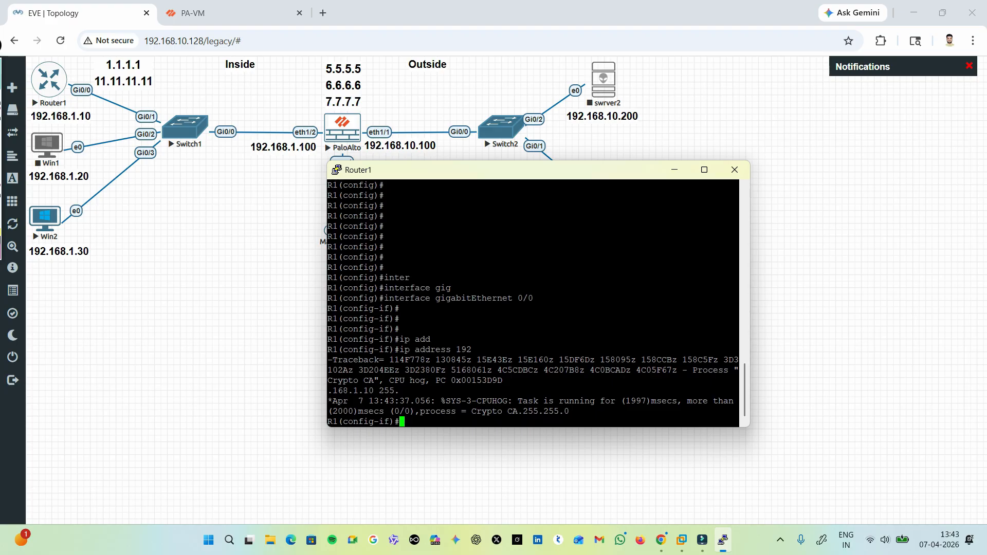
Leave configuration mode, list the router's interfaces with show ip interface brief and widen the console window.
{"action": "key", "text": "ctrl+z"}
{"action": "key", "text": "Return"}
{"action": "key", "text": "Return"}
{"action": "key", "text": "Return"}
{"action": "key", "text": "Return"}
{"action": "key", "text": "Return"}
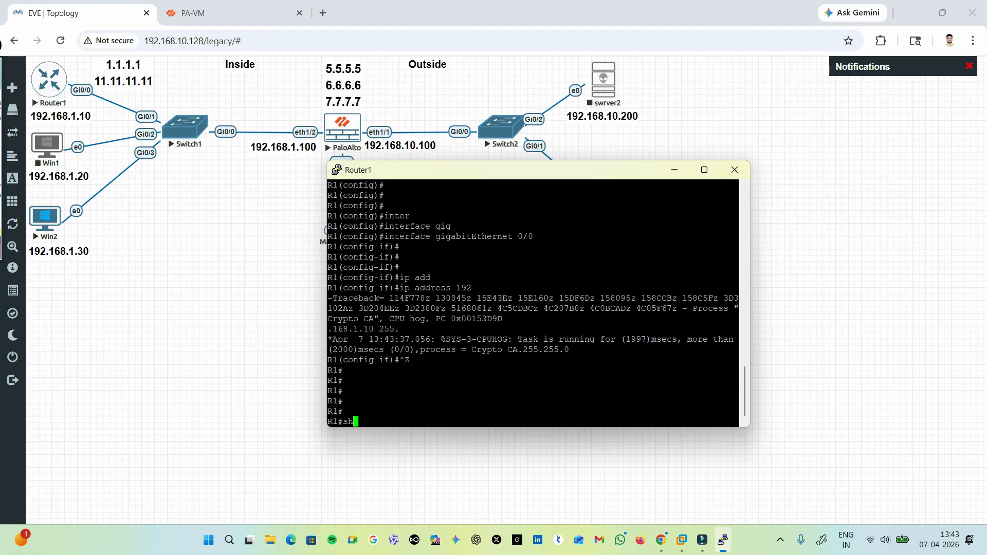
{"action": "type", "text": "sh"}
{"action": "key", "text": "Tab"}
{"action": "type", "text": "ip inter"}
{"action": "key", "text": "Tab"}
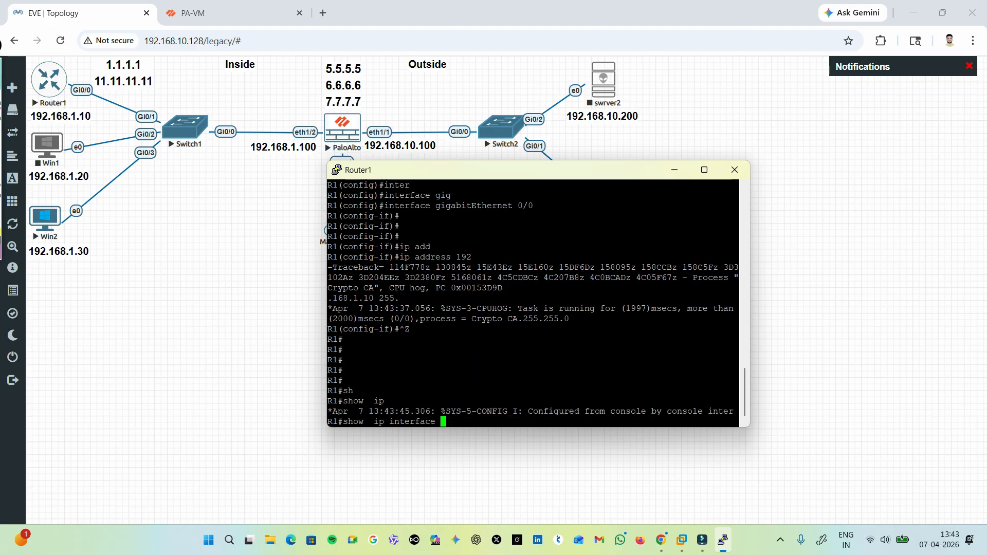
{"action": "type", "text": "brief"}
{"action": "key", "text": "Return"}
{"action": "key", "text": "Return"}
{"action": "key", "text": "Return"}
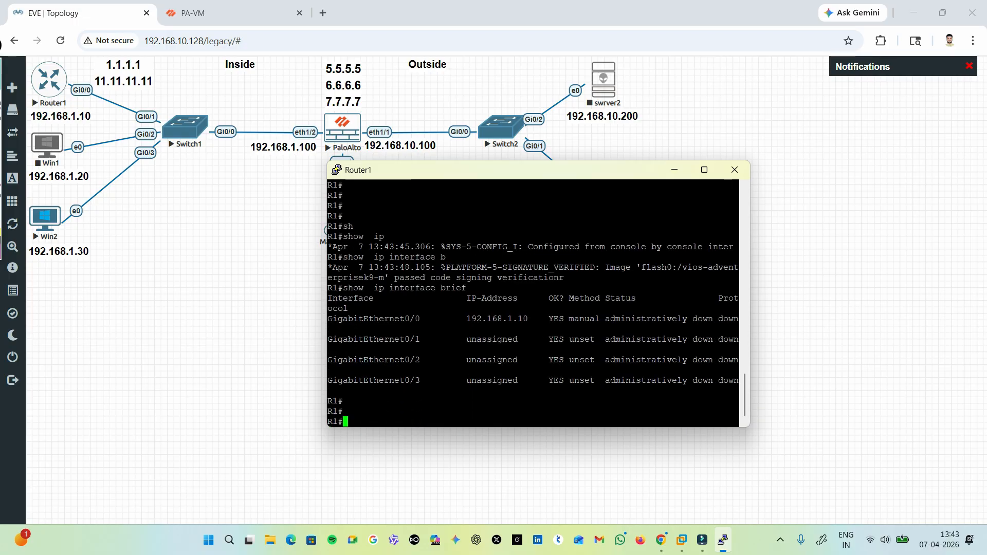
{"action": "left_click_drag", "start_coordinate": [750, 303], "coordinate": [986, 303]}
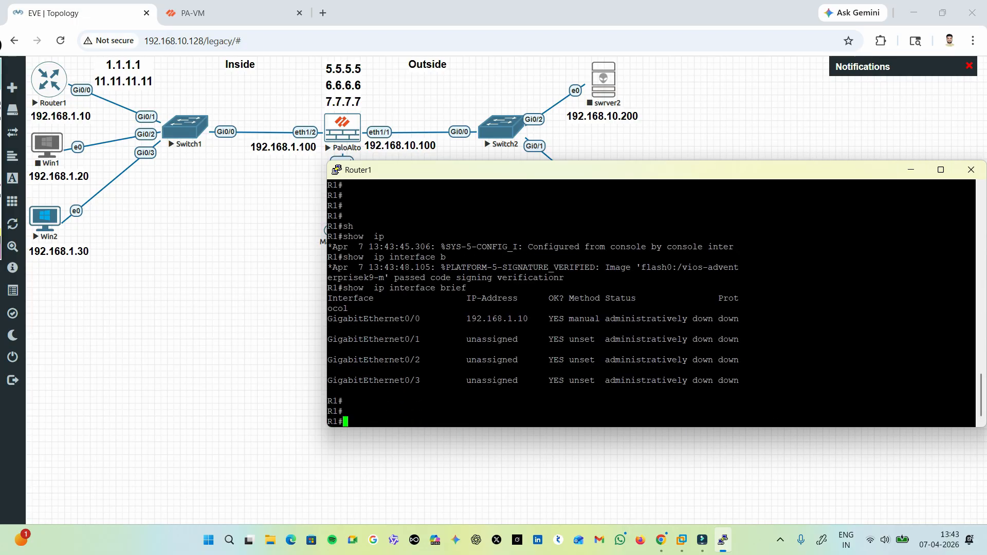
Enable the router's interface GigabitEthernet 0/0 with no shutdown.
{"action": "type", "text": "conf"}
{"action": "key", "text": "Tab"}
{"action": "type", "text": "t"}
{"action": "key", "text": "Tab"}
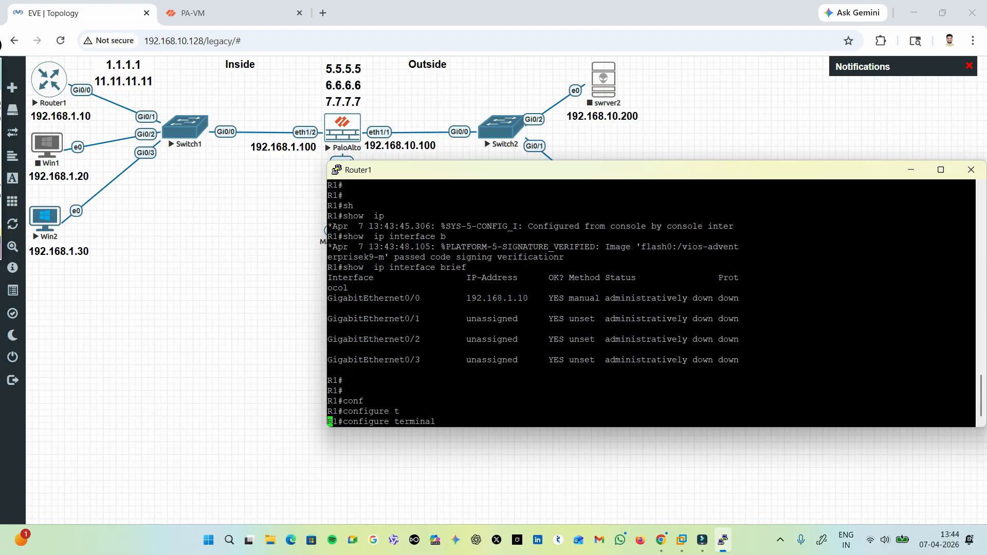
{"action": "key", "text": "Return"}
{"action": "key", "text": "Return"}
{"action": "key", "text": "Return"}
{"action": "type", "text": "inter"}
{"action": "key", "text": "Tab"}
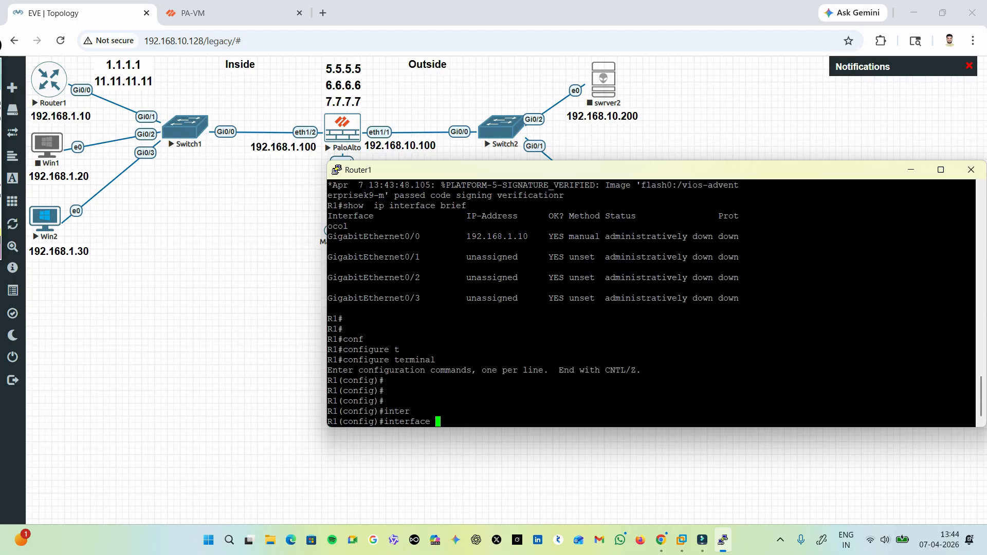
{"action": "type", "text": "gig 0/0"}
{"action": "key", "text": "Return"}
{"action": "type", "text": "no "}
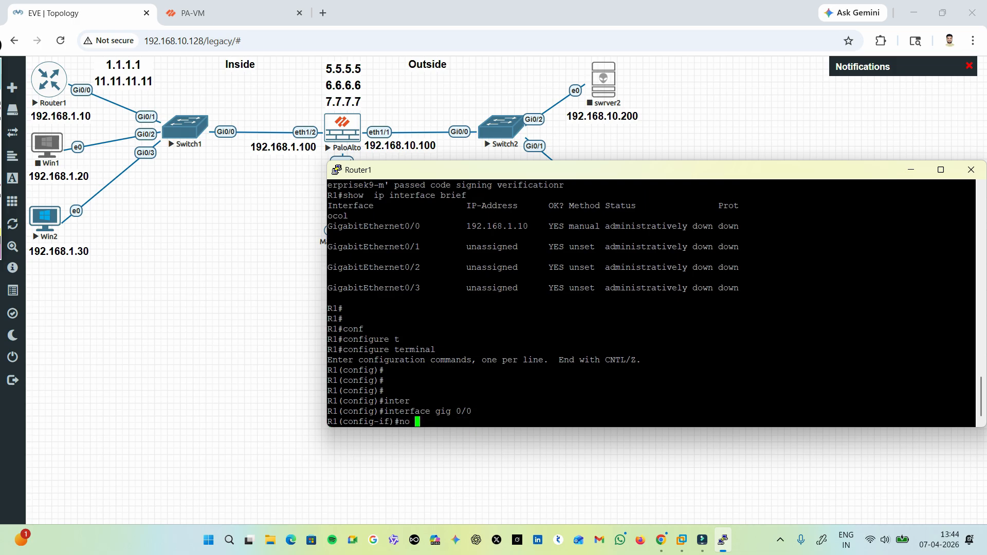
{"action": "type", "text": "sh"}
{"action": "key", "text": "Tab"}
Return to privileged mode and recheck GigabitEthernet0/0's status in the brief IP interface list.
{"action": "key", "text": "Return"}
{"action": "key", "text": "Return"}
{"action": "key", "text": "Return"}
{"action": "key", "text": "Return"}
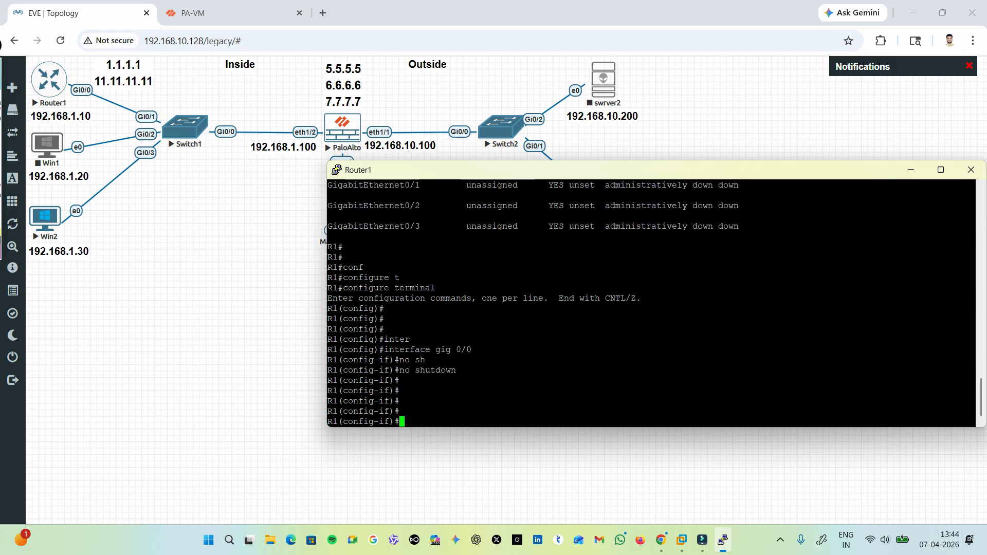
{"action": "key", "text": "ctrl+z"}
{"action": "key", "text": "Return"}
{"action": "key", "text": "Return"}
{"action": "key", "text": "Return"}
{"action": "type", "text": "sh"}
{"action": "key", "text": "Tab"}
{"action": "type", "text": "ip in"}
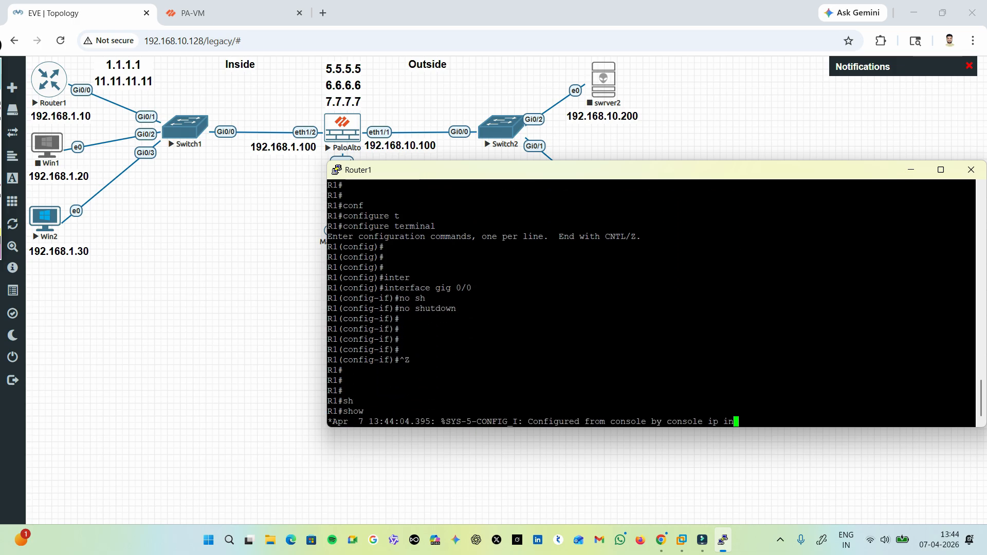
{"action": "type", "text": "t br"}
{"action": "key", "text": "Return"}
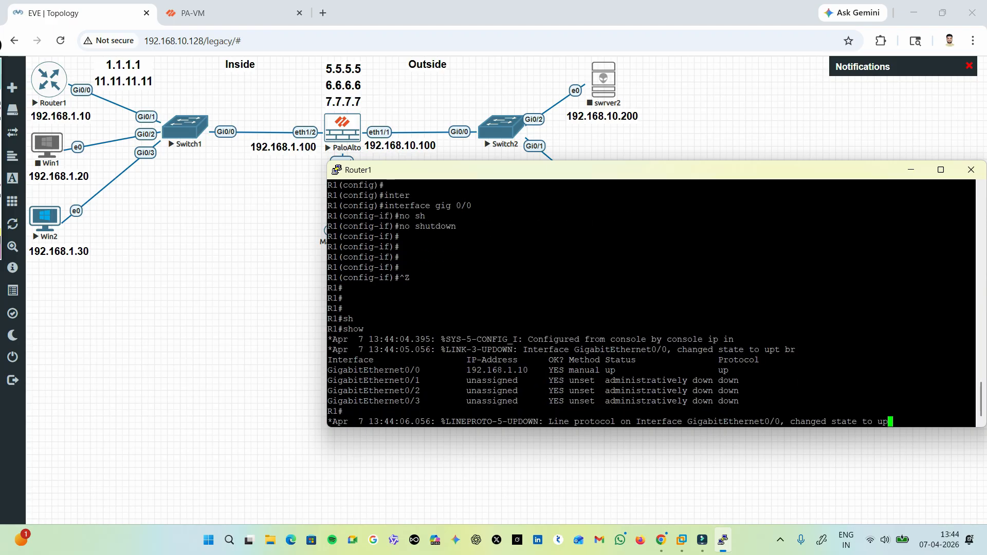
{"action": "left_click_drag", "start_coordinate": [560, 371], "coordinate": [740, 370]}
{"action": "left_click", "coordinate": [740, 370]}
{"action": "key", "text": "Return"}
{"action": "key", "text": "Return"}
{"action": "key", "text": "Return"}
{"action": "key", "text": "Return"}
{"action": "key", "text": "Return"}
{"action": "key", "text": "Return"}
{"action": "key", "text": "Return"}
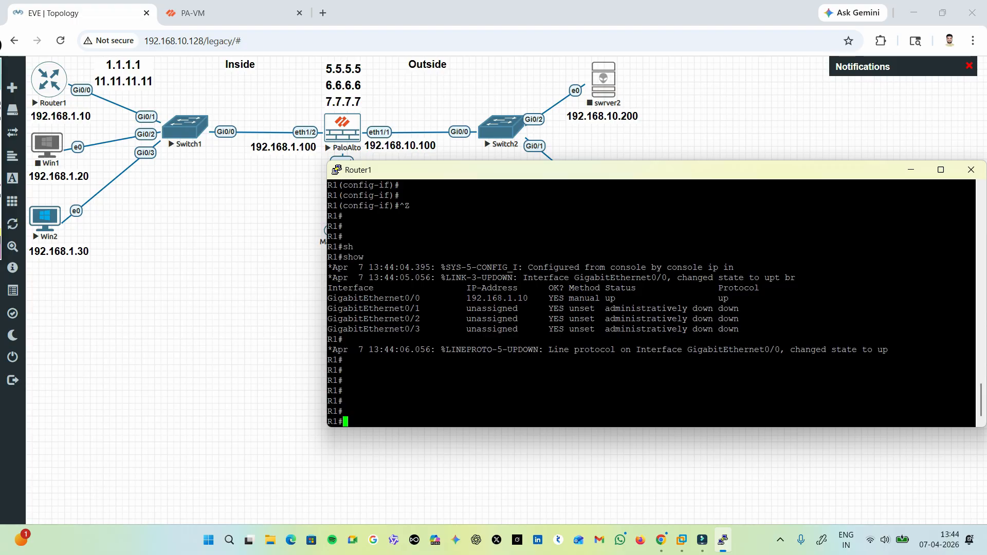
Enter the router's global configuration mode and create interface loopback 1.
{"action": "type", "text": "conf"}
{"action": "key", "text": "Tab"}
{"action": "type", "text": "t"}
{"action": "key", "text": "Tab"}
{"action": "key", "text": "Return"}
{"action": "key", "text": "Return"}
{"action": "key", "text": "Return"}
{"action": "key", "text": "Return"}
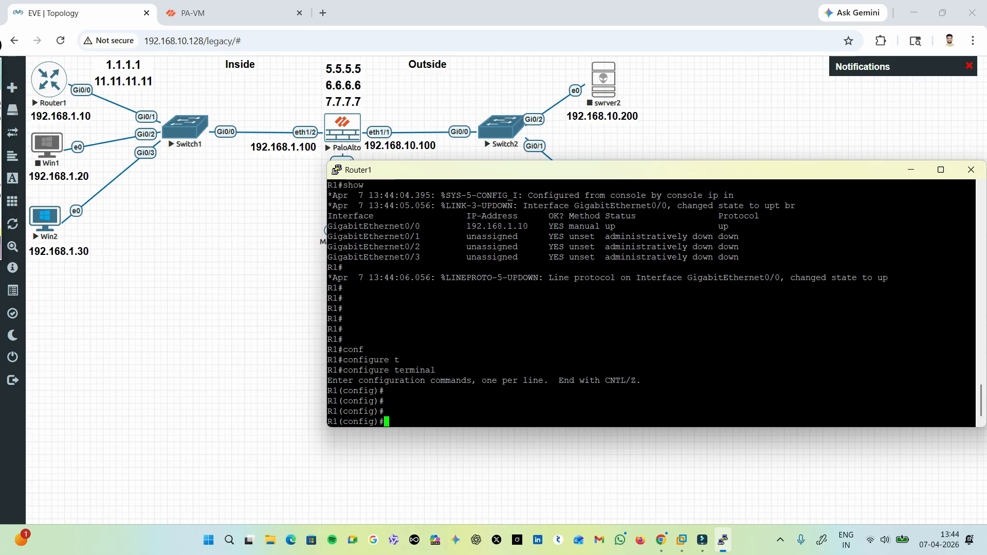
{"action": "type", "text": "loo"}
{"action": "key", "text": "Return"}
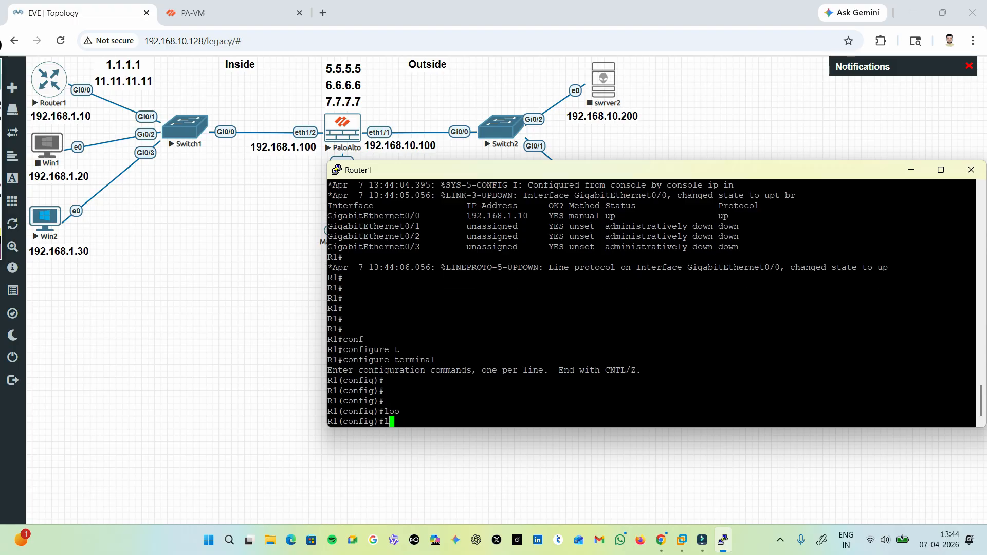
{"action": "type", "text": "inter"}
{"action": "key", "text": "Tab"}
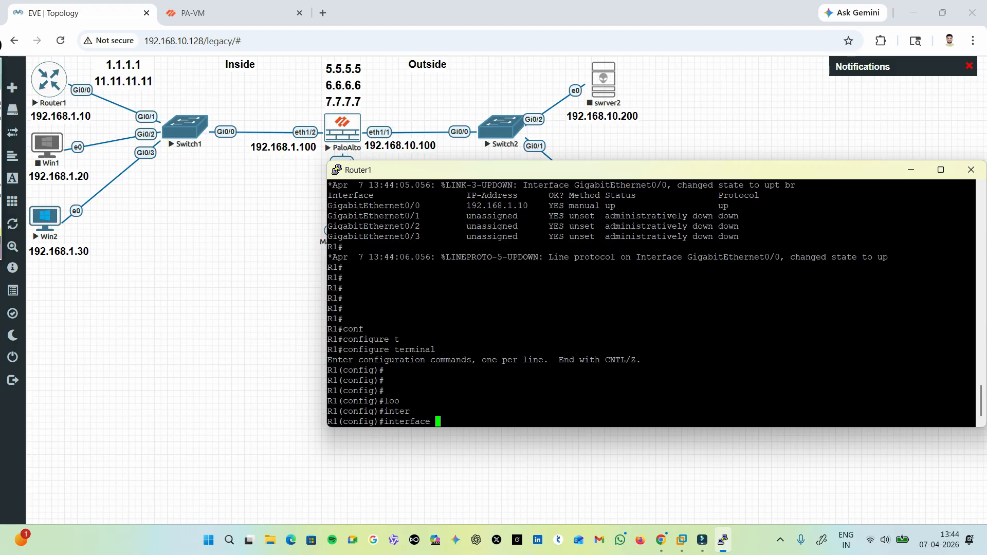
{"action": "type", "text": "loo"}
{"action": "key", "text": "Tab"}
{"action": "type", "text": "1"}
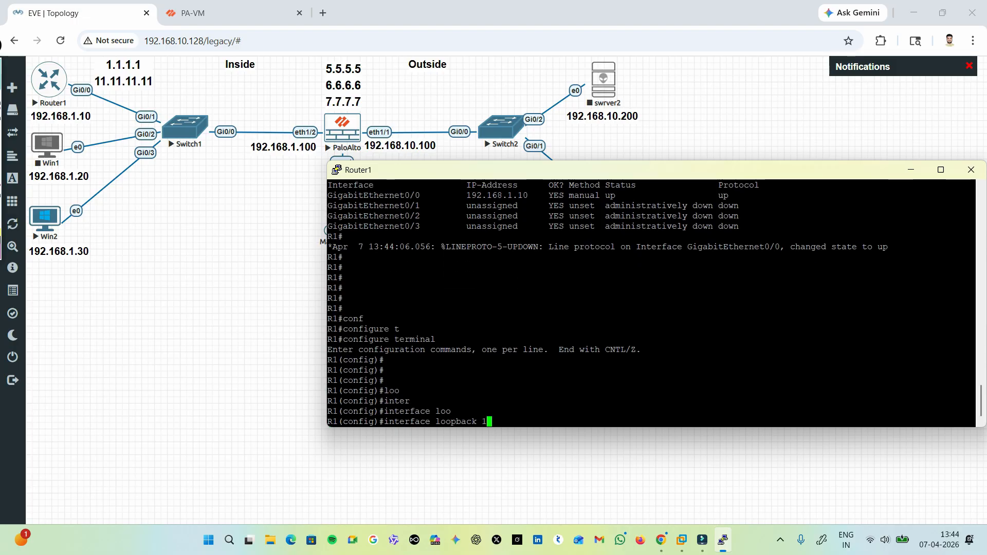
{"action": "key", "text": "Return"}
Assign IP address 1.1.1.1 with mask 255.255.255.0 to interface loopback 1.
{"action": "type", "text": "ip a"}
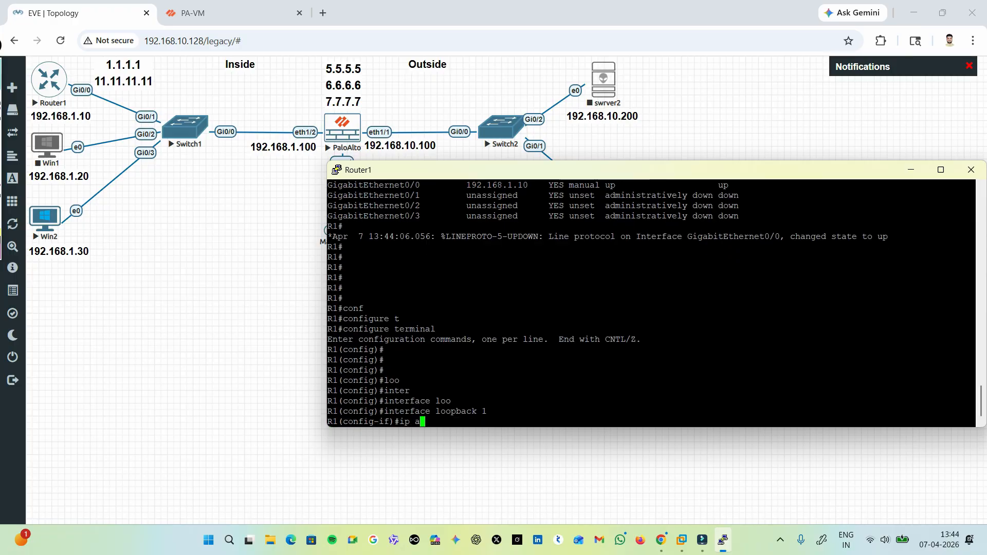
{"action": "type", "text": "dd"}
{"action": "key", "text": "Tab"}
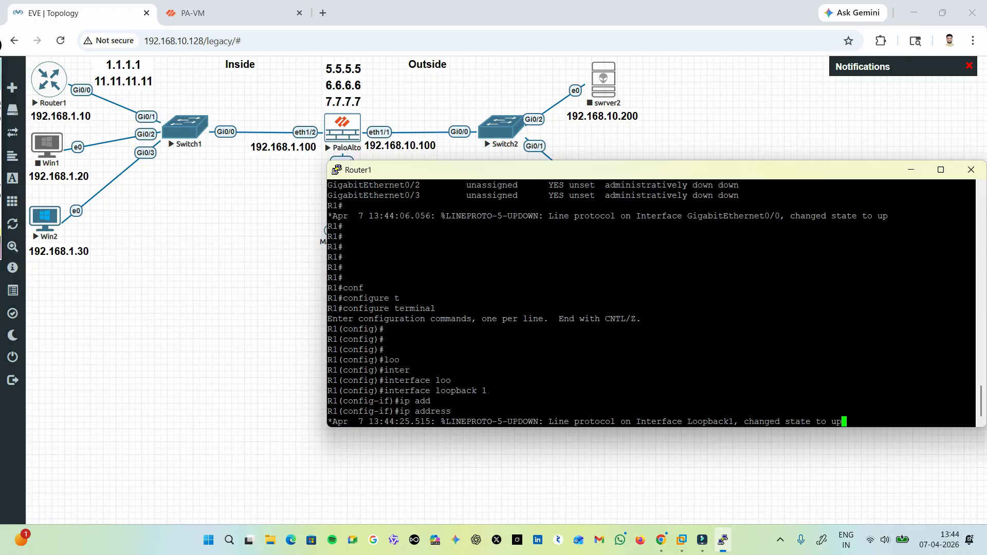
{"action": "type", "text": "1.1.1.1"}
{"action": "key", "text": "Return"}
{"action": "key", "text": "Up"}
{"action": "type", "text": "2"}
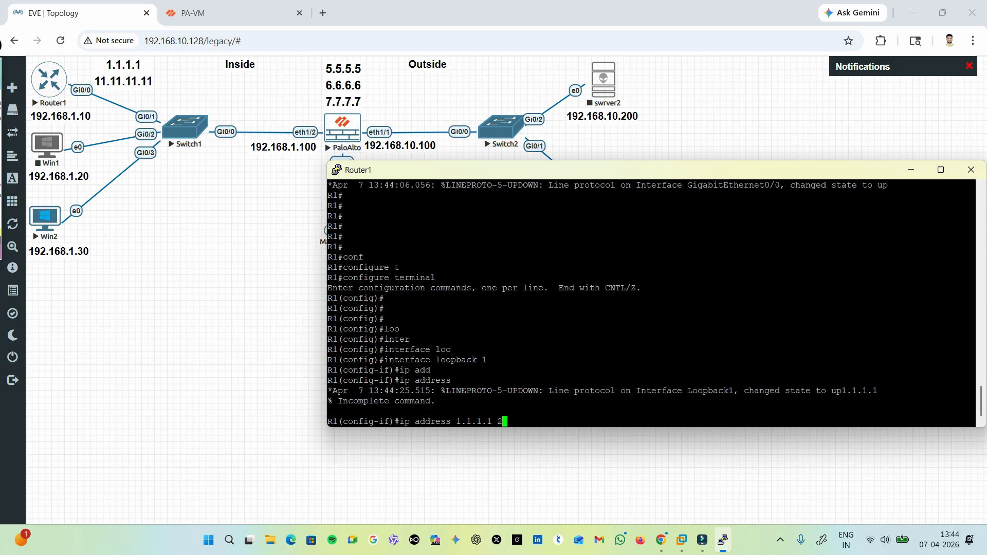
{"action": "type", "text": "55.255.255.0"}
{"action": "key", "text": "Return"}
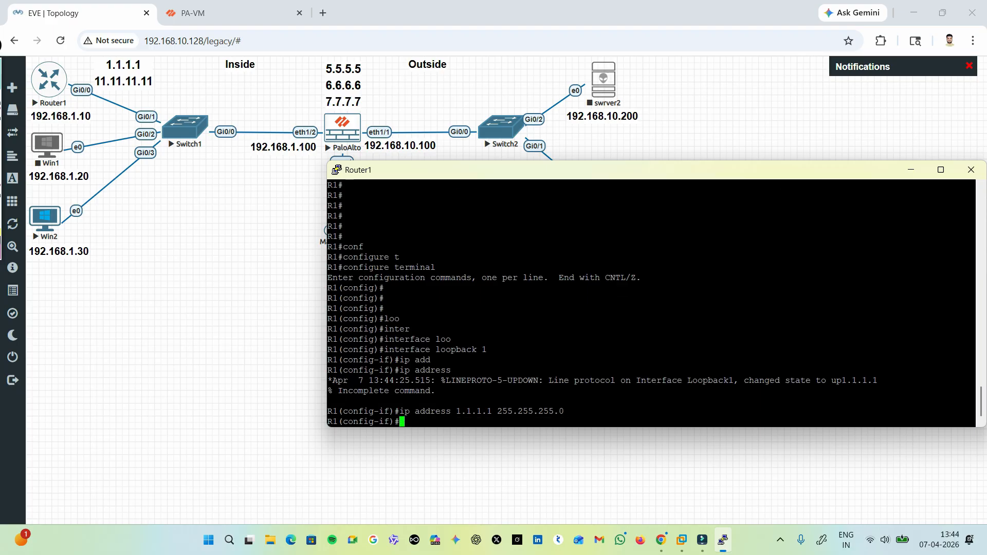
{"action": "key", "text": "Up"}
{"action": "key", "text": "Left"}
{"action": "key", "text": "Left"}
{"action": "key", "text": "Left"}
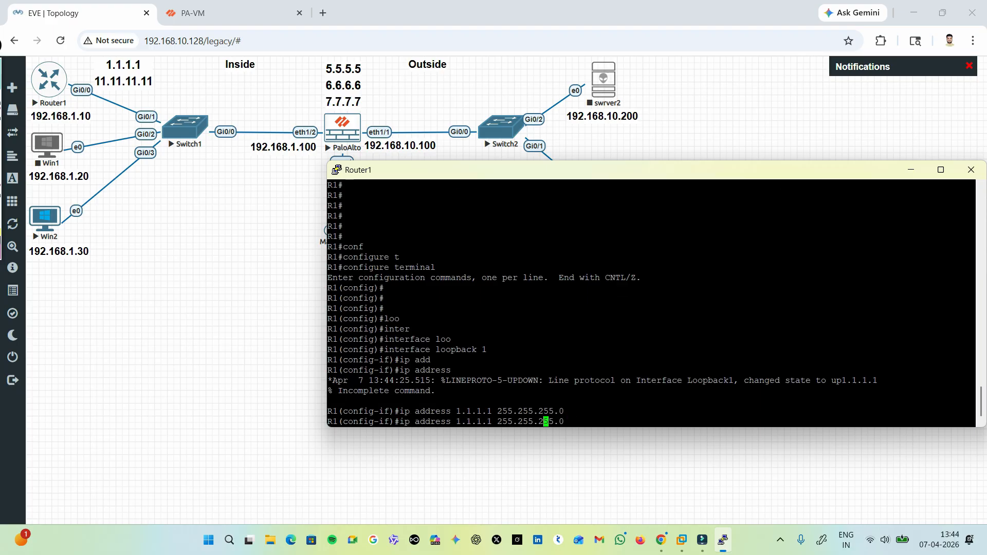
{"action": "key", "text": "Right"}
{"action": "key", "text": "Right"}
{"action": "key", "text": "Right"}
{"action": "key", "text": "BackSpace"}
{"action": "key", "text": "BackSpace"}
{"action": "key", "text": "BackSpace"}
{"action": "key", "text": "BackSpace"}
{"action": "key", "text": "BackSpace"}
{"action": "key", "text": "BackSpace"}
{"action": "key", "text": "BackSpace"}
{"action": "key", "text": "BackSpace"}
{"action": "key", "text": "BackSpace"}
{"action": "key", "text": "BackSpace"}
{"action": "key", "text": "BackSpace"}
{"action": "key", "text": "BackSpace"}
{"action": "key", "text": "BackSpace"}
{"action": "key", "text": "BackSpace"}
{"action": "key", "text": "BackSpace"}
{"action": "key", "text": "BackSpace"}
{"action": "key", "text": "BackSpace"}
{"action": "key", "text": "BackSpace"}
{"action": "key", "text": "BackSpace"}
{"action": "key", "text": "BackSpace"}
{"action": "key", "text": "BackSpace"}
{"action": "key", "text": "BackSpace"}
{"action": "key", "text": "BackSpace"}
{"action": "key", "text": "BackSpace"}
{"action": "key", "text": "BackSpace"}
{"action": "key", "text": "BackSpace"}
{"action": "key", "text": "BackSpace"}
{"action": "key", "text": "BackSpace"}
{"action": "key", "text": "BackSpace"}
{"action": "key", "text": "BackSpace"}
{"action": "key", "text": "BackSpace"}
{"action": "key", "text": "BackSpace"}
Exit the loopback 1 configuration and create interface loopback 2.
{"action": "type", "text": "exi"}
{"action": "key", "text": "Tab"}
{"action": "key", "text": "Return"}
{"action": "key", "text": "Return"}
{"action": "key", "text": "Return"}
{"action": "type", "text": "inter"}
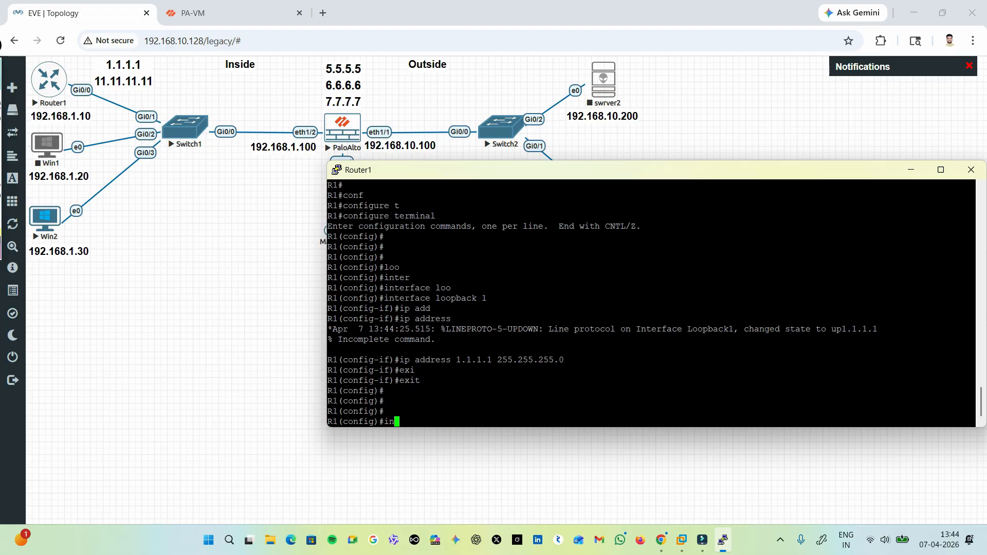
{"action": "key", "text": "Tab"}
{"action": "type", "text": "loo"}
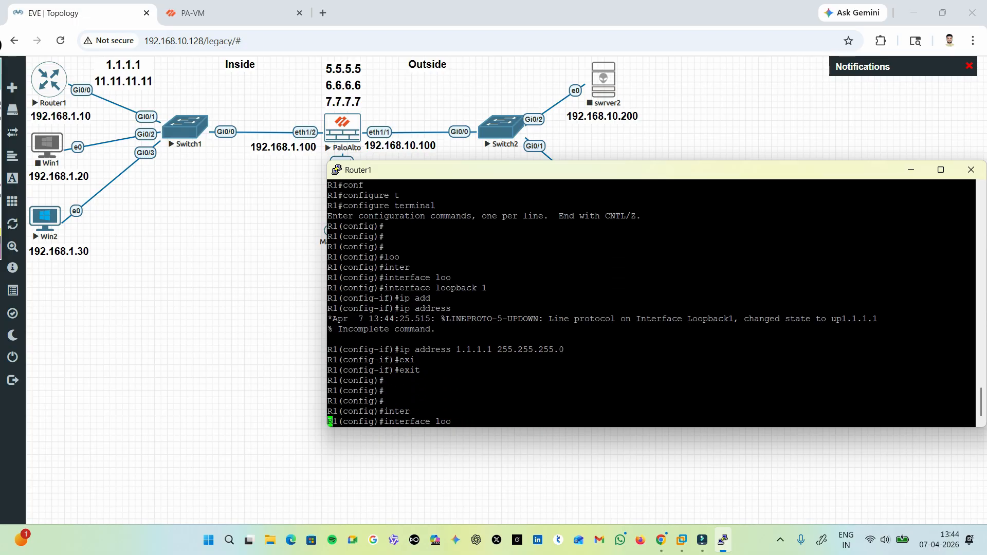
{"action": "key", "text": "Tab"}
{"action": "type", "text": "2"}
{"action": "key", "text": "Return"}
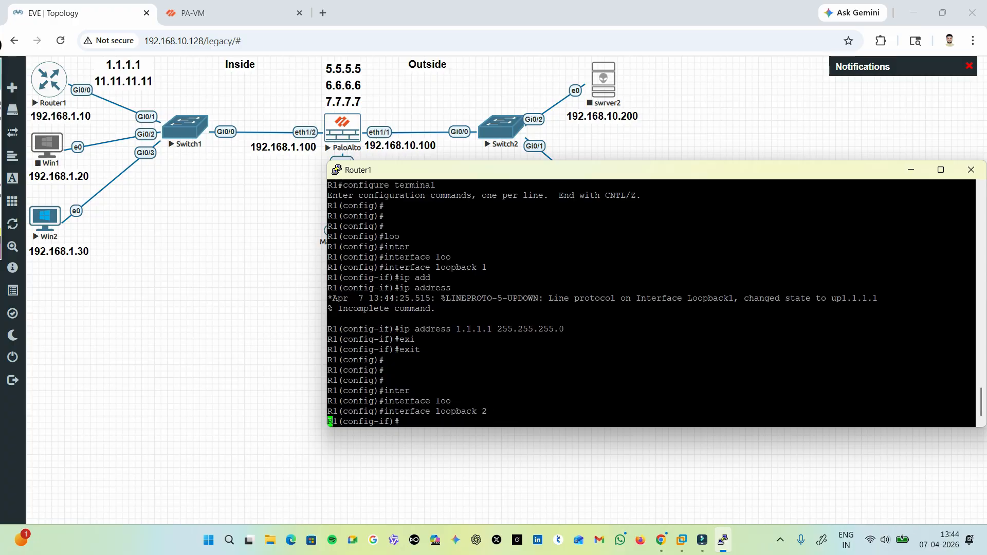
{"action": "key", "text": "Return"}
Try to assign IP address 11.11.11.0 with mask 255.255.255.0 to interface loopback 2.
{"action": "type", "text": "ip add"}
{"action": "key", "text": "Tab"}
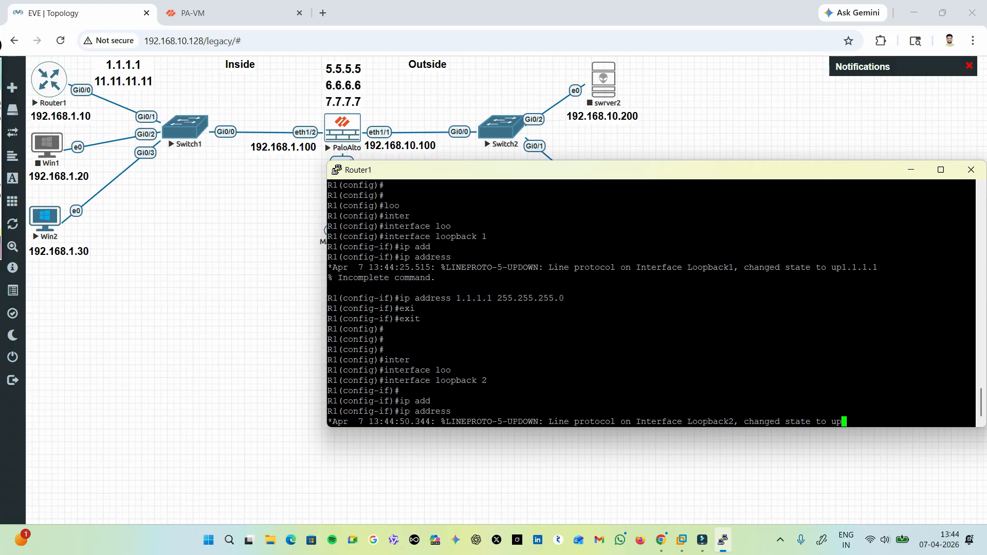
{"action": "type", "text": "11"}
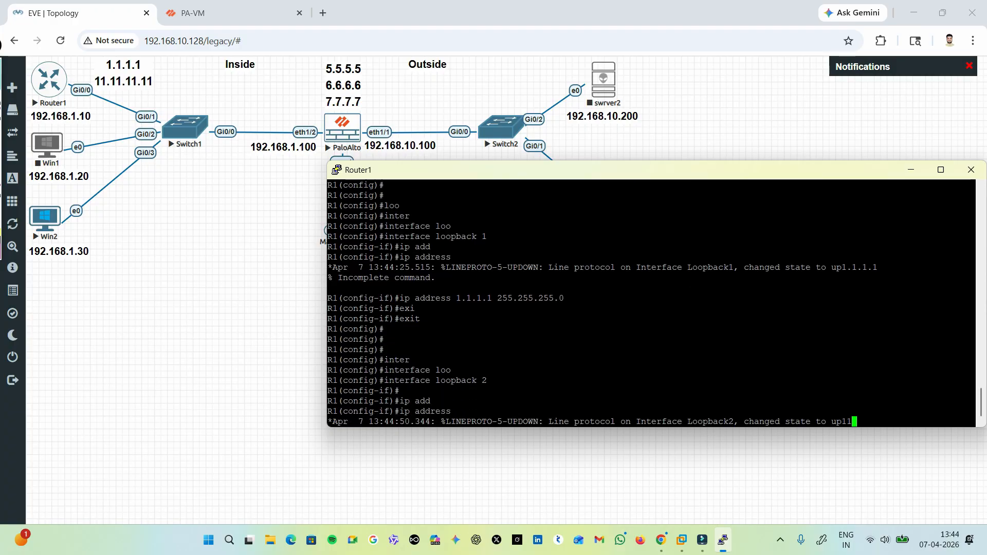
{"action": "type", "text": ".11.11.0 2"}
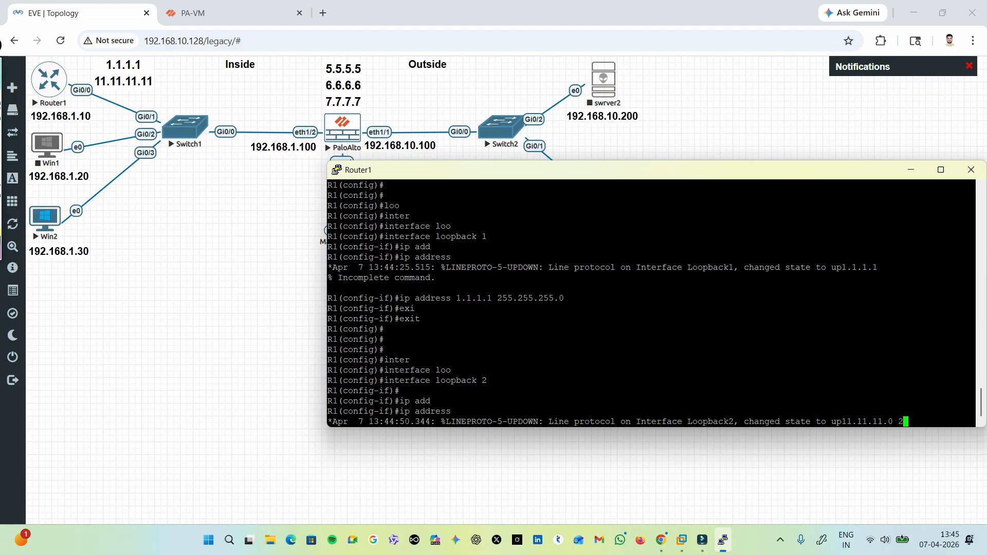
{"action": "type", "text": "55.255.255.255.0"}
{"action": "key", "text": "Return"}
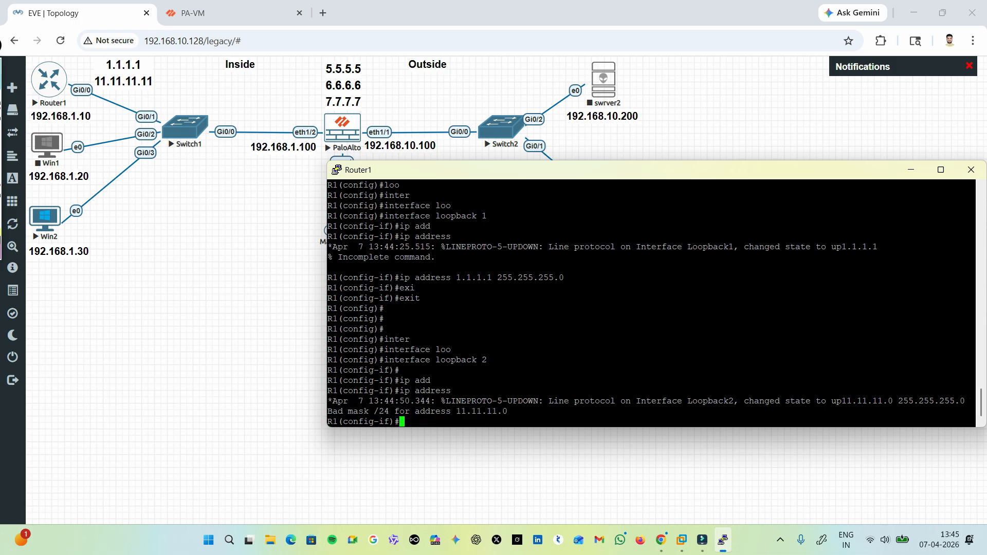
{"action": "key", "text": "Return"}
{"action": "key", "text": "Return"}
{"action": "key", "text": "Return"}
{"action": "key", "text": "Return"}
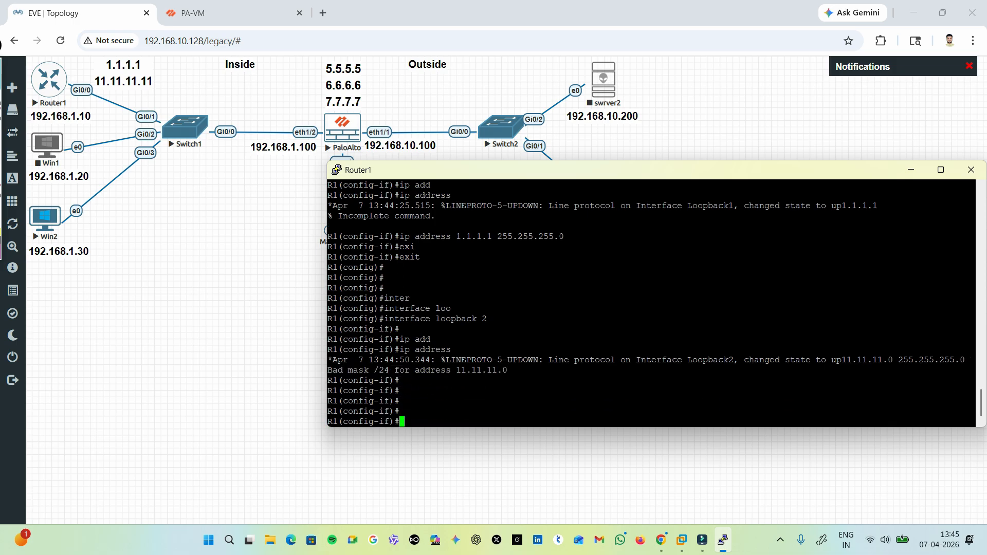
Assign IP address 11.11.11.1 with mask 255.255.255.0 to interface loopback 2.
{"action": "type", "text": "i"}
{"action": "key", "text": "Up"}
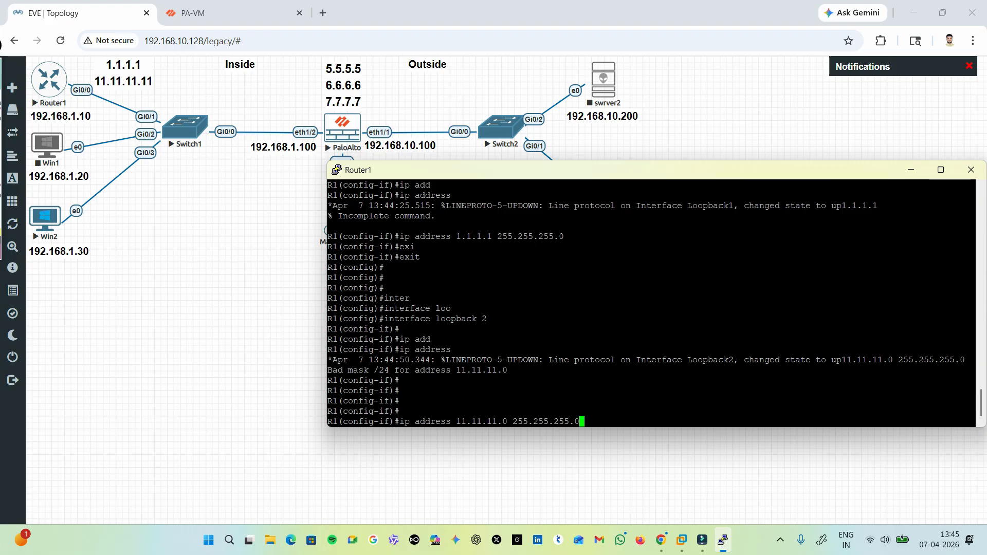
{"action": "key", "text": "Left"}
{"action": "key", "text": "Left"}
{"action": "key", "text": "Left"}
{"action": "key", "text": "Left"}
{"action": "key", "text": "Left"}
{"action": "key", "text": "Left"}
{"action": "key", "text": "Left"}
{"action": "key", "text": "Left"}
{"action": "key", "text": "Left"}
{"action": "key", "text": "Left"}
{"action": "key", "text": "Left"}
{"action": "key", "text": "Left"}
{"action": "key", "text": "Left"}
{"action": "key", "text": "Left"}
{"action": "key", "text": "BackSpace"}
{"action": "type", "text": "1"}
{"action": "key", "text": "ctrl+a"}
{"action": "key", "text": "Return"}
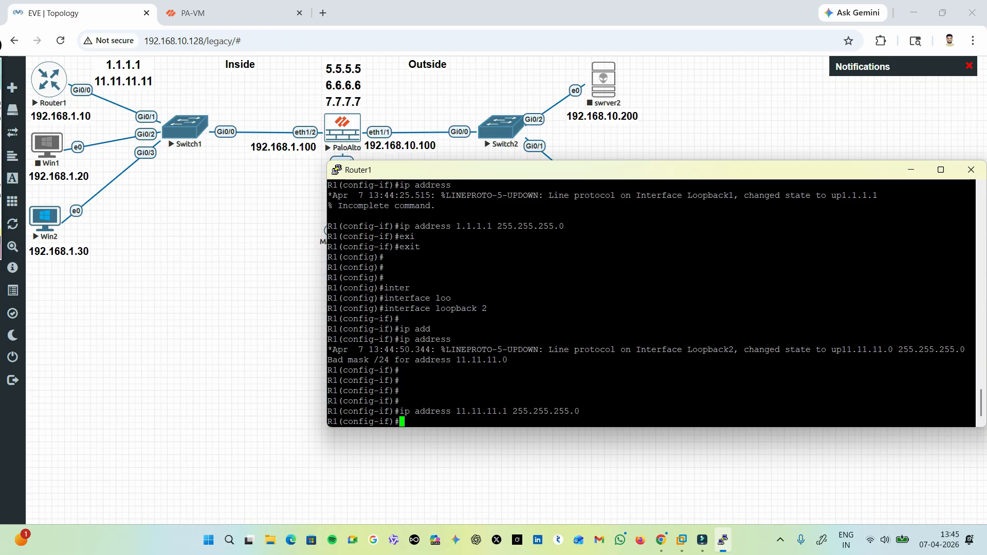
Return to privileged mode and review the interface addresses, including both loopbacks, with show ip interface brief.
{"action": "key", "text": "ctrl+z"}
{"action": "key", "text": "Return"}
{"action": "key", "text": "Return"}
{"action": "type", "text": "sh"}
{"action": "key", "text": "Tab"}
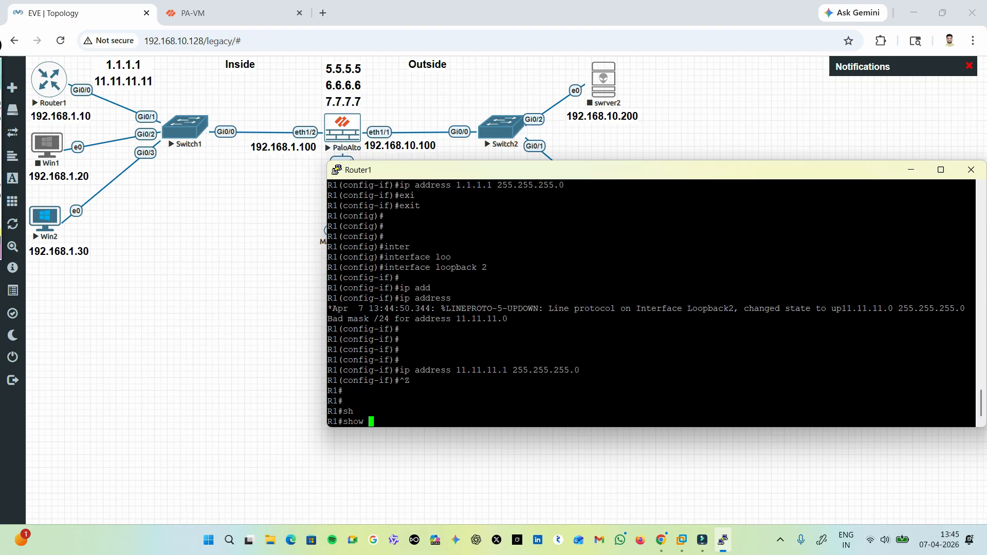
{"action": "type", "text": "ip"}
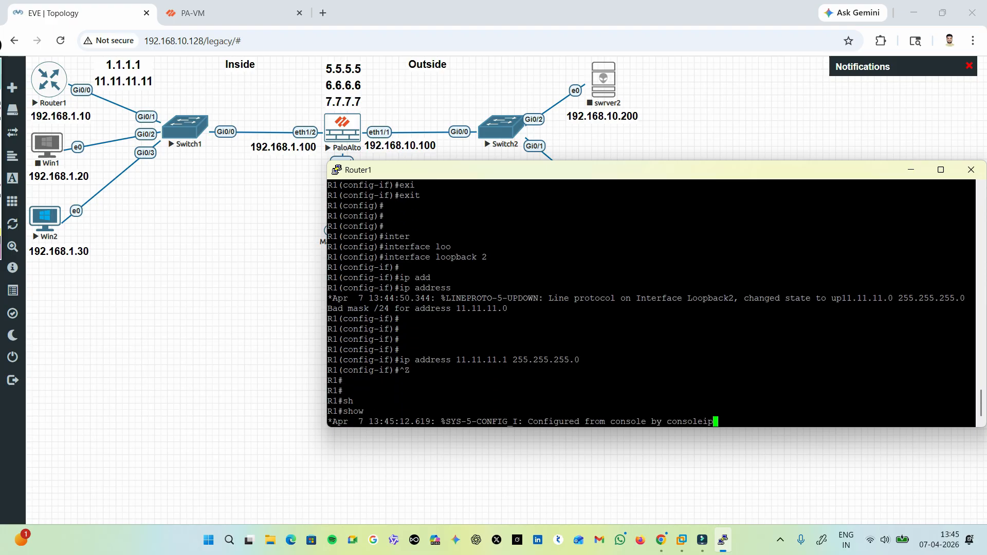
{"action": "type", "text": " inter"}
{"action": "key", "text": "Tab"}
{"action": "type", "text": "br"}
{"action": "key", "text": "Tab"}
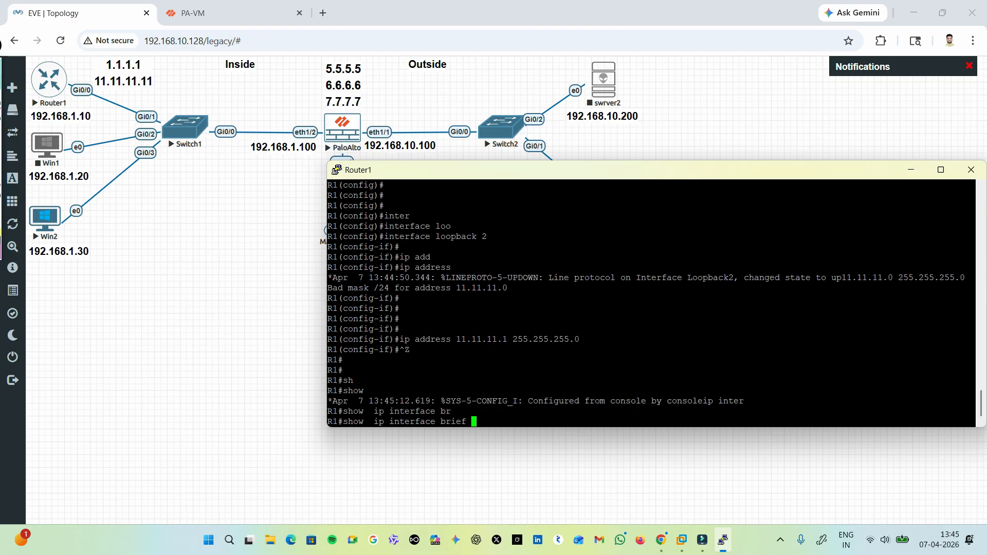
{"action": "key", "text": "Return"}
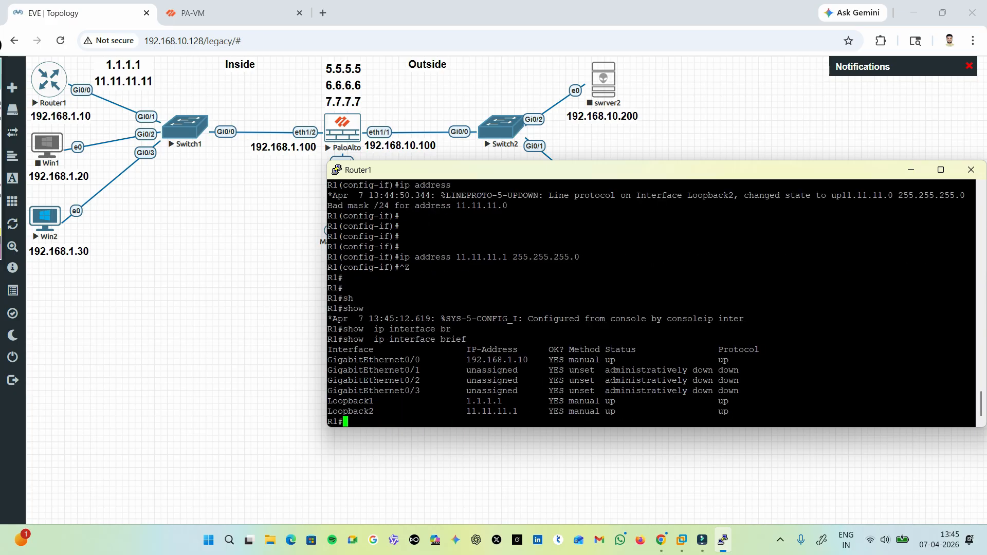
{"action": "left_click_drag", "start_coordinate": [467, 411], "coordinate": [557, 401]}
{"action": "left_click_drag", "start_coordinate": [488, 361], "coordinate": [551, 369]}
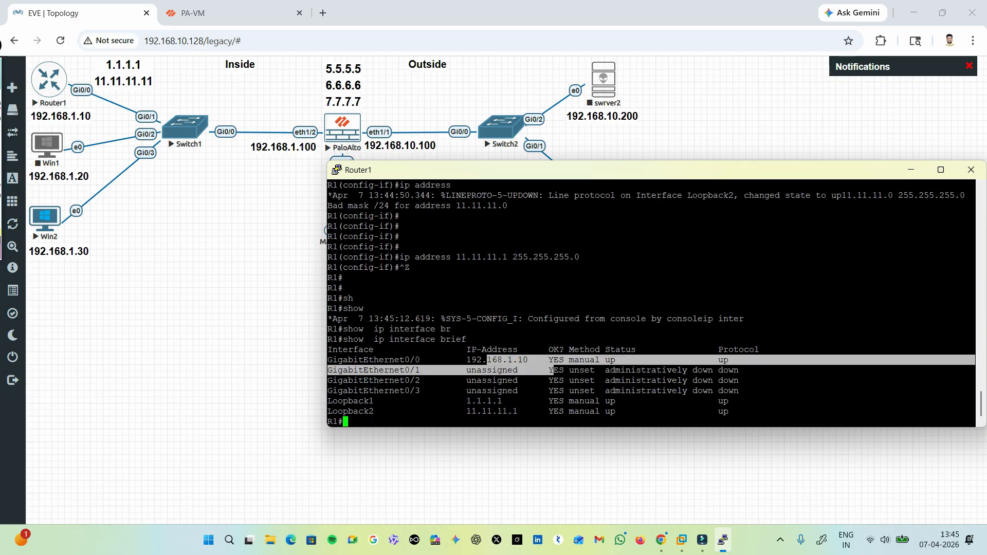
{"action": "left_click", "coordinate": [553, 370]}
{"action": "key", "text": "Return"}
{"action": "key", "text": "Return"}
{"action": "key", "text": "Return"}
{"action": "key", "text": "Return"}
{"action": "key", "text": "Return"}
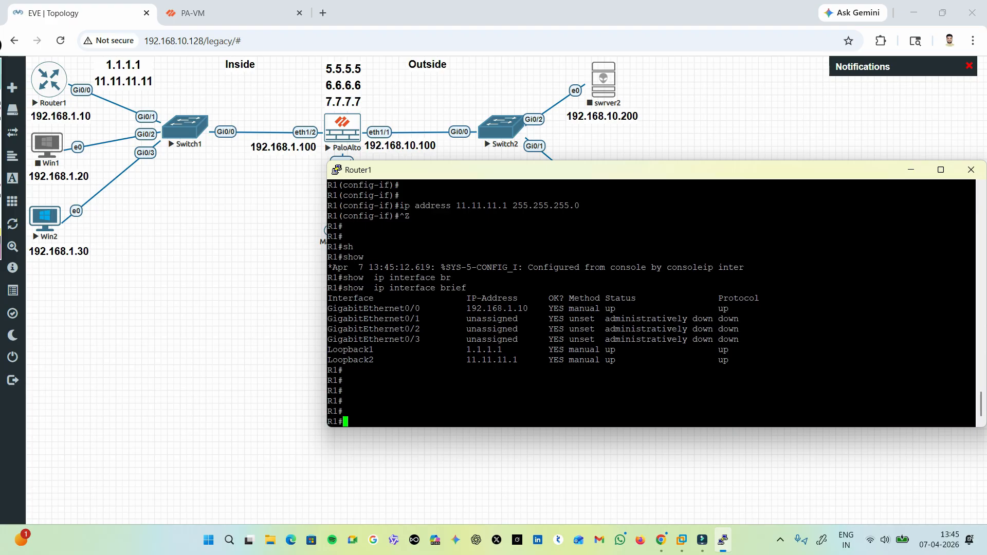
Enter global configuration mode and start the RIP routing process with router rip.
{"action": "type", "text": "conf"}
{"action": "key", "text": "Tab"}
{"action": "type", "text": "t"}
{"action": "key", "text": "Tab"}
{"action": "key", "text": "Return"}
{"action": "key", "text": "Return"}
{"action": "key", "text": "Return"}
{"action": "key", "text": "Return"}
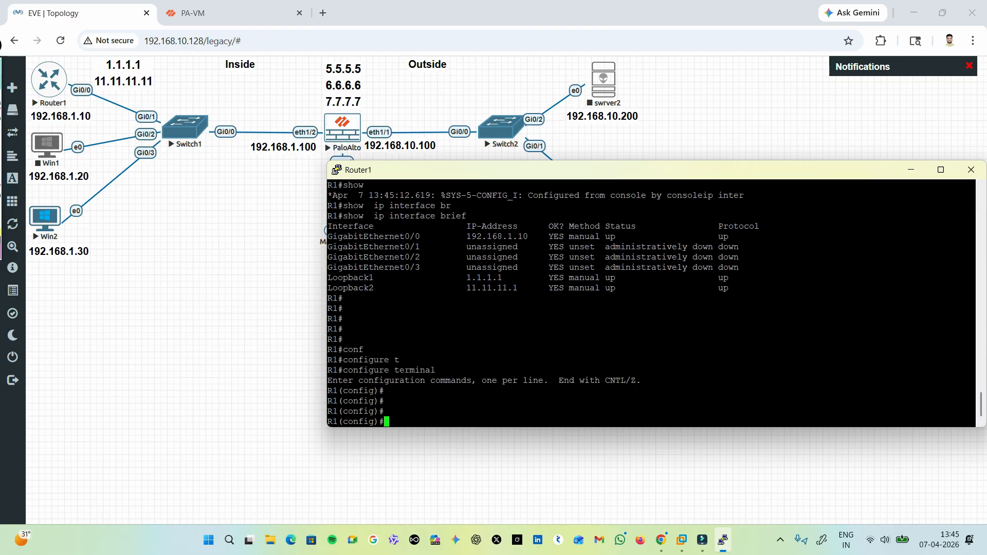
{"action": "type", "text": "router"}
{"action": "key", "text": "Tab"}
{"action": "type", "text": "ri"}
{"action": "key", "text": "Tab"}
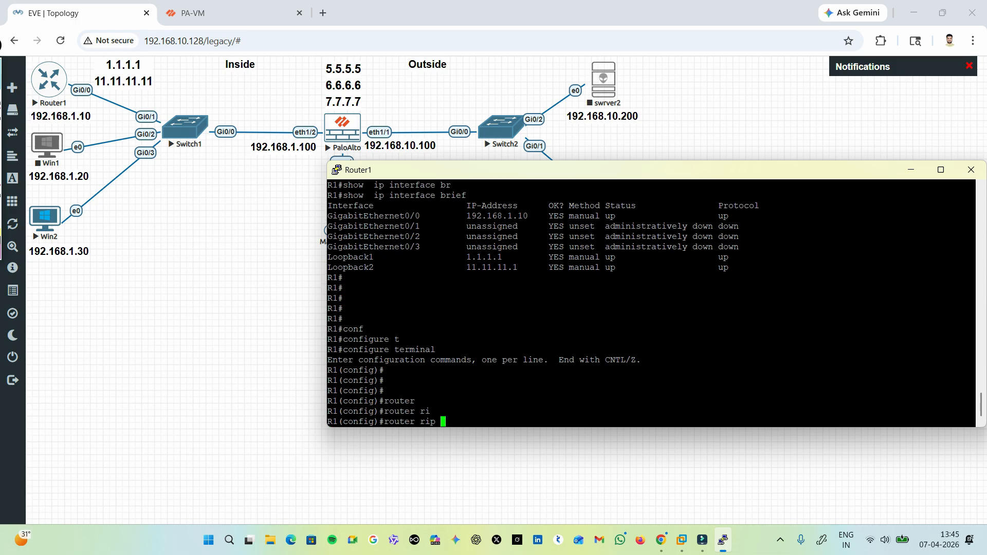
{"action": "key", "text": "Return"}
{"action": "key", "text": "Return"}
{"action": "key", "text": "Return"}
Add network 192.168.1.0 to the router's RIP configuration.
{"action": "type", "text": "net"}
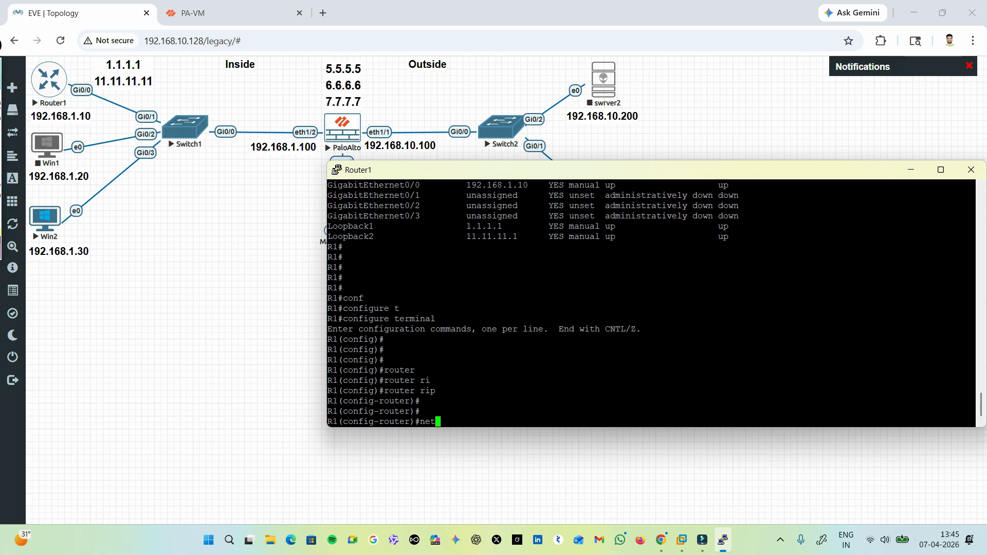
{"action": "key", "text": "Tab"}
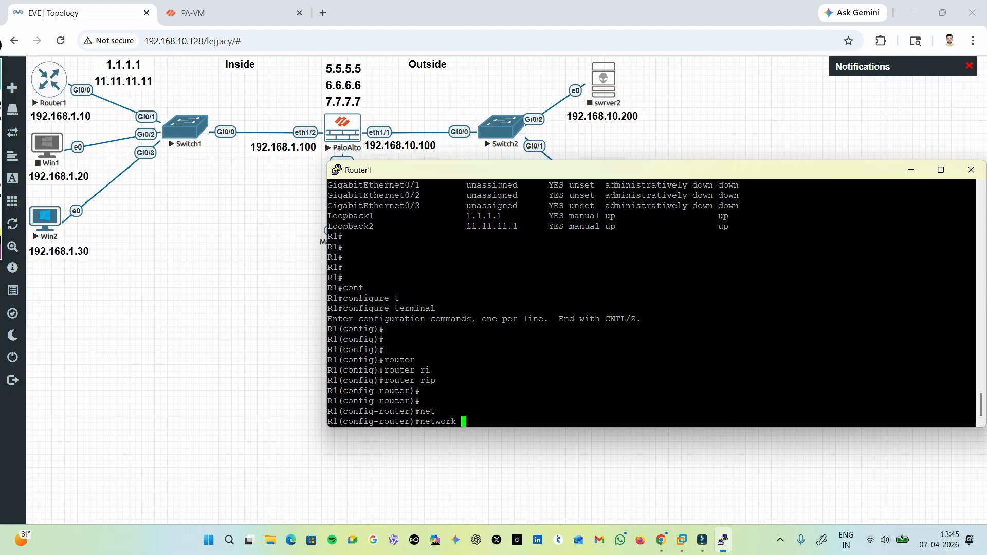
{"action": "type", "text": "192.168.1.0"}
{"action": "key", "text": "Return"}
Add the loopback 1 network 1.1.1.0 to the router's RIP configuration.
{"action": "key", "text": "Up"}
{"action": "key", "text": "BackSpace"}
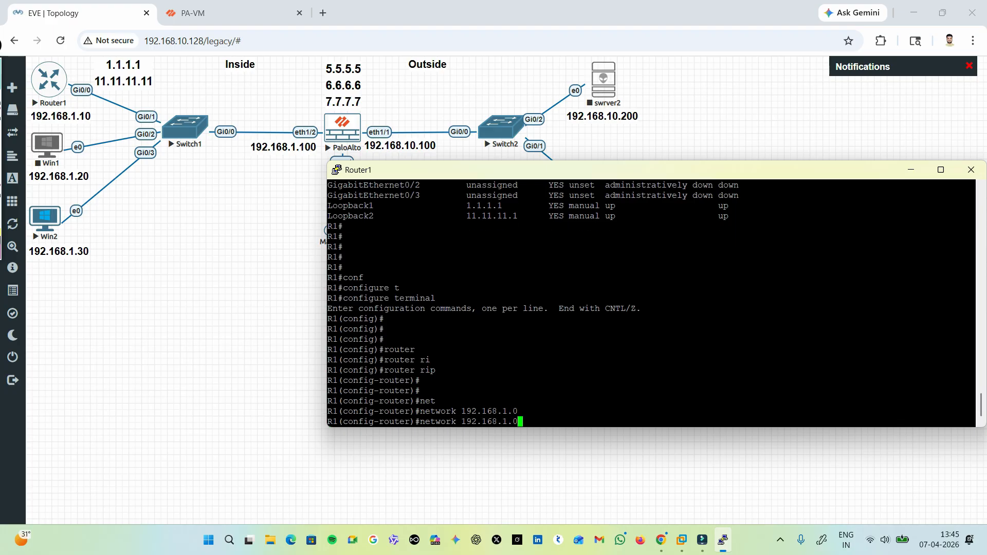
{"action": "key", "text": "Left"}
{"action": "key", "text": "Left"}
{"action": "key", "text": "Left"}
{"action": "key", "text": "Left"}
{"action": "key", "text": "Left"}
{"action": "key", "text": "Right"}
{"action": "key", "text": "Right"}
{"action": "key", "text": "Right"}
{"action": "key", "text": "BackSpace"}
{"action": "key", "text": "BackSpace"}
{"action": "key", "text": "BackSpace"}
{"action": "key", "text": "BackSpace"}
{"action": "key", "text": "BackSpace"}
{"action": "key", "text": "BackSpace"}
{"action": "key", "text": "BackSpace"}
{"action": "key", "text": "BackSpace"}
{"action": "key", "text": "BackSpace"}
{"action": "type", "text": "1.1.1.0"}
{"action": "key", "text": "Return"}
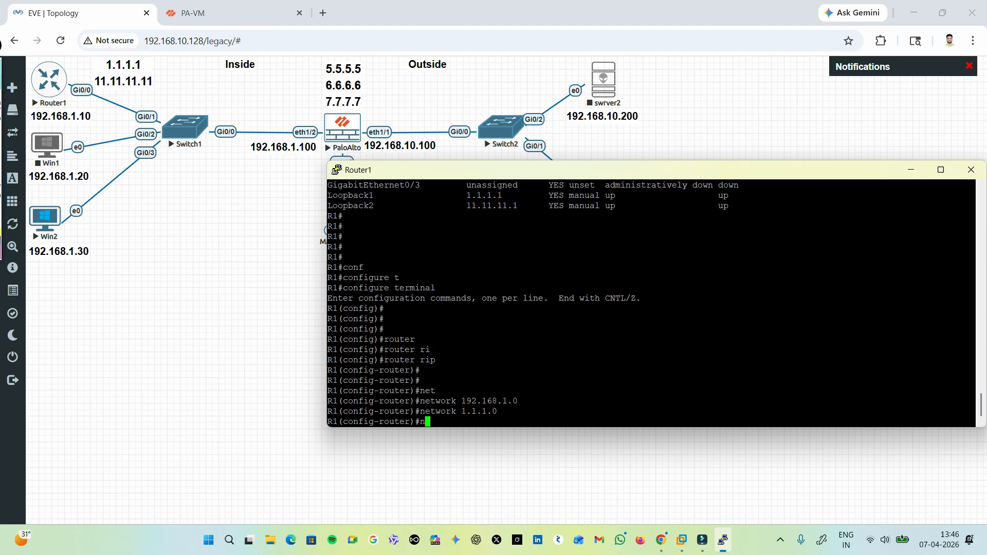
Add the loopback 2 network 11.11.11.0 to the router's RIP configuration.
{"action": "key", "text": "Up"}
{"action": "key", "text": "Left"}
{"action": "key", "text": "Left"}
{"action": "key", "text": "Left"}
{"action": "key", "text": "Left"}
{"action": "key", "text": "Left"}
{"action": "key", "text": "Left"}
{"action": "key", "text": "Left"}
{"action": "type", "text": "1"}
{"action": "key", "text": "Right"}
{"action": "type", "text": "1"}
{"action": "key", "text": "Right"}
{"action": "key", "text": "Right"}
{"action": "type", "text": "1"}
{"action": "key", "text": "Return"}
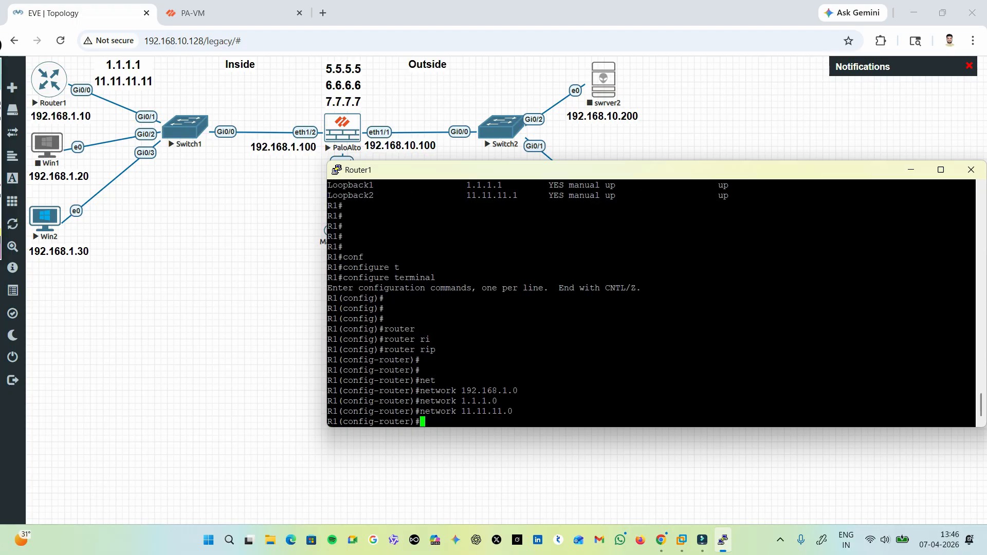
Set the router's RIP process to version 2.
{"action": "type", "text": "ver"}
{"action": "key", "text": "Tab"}
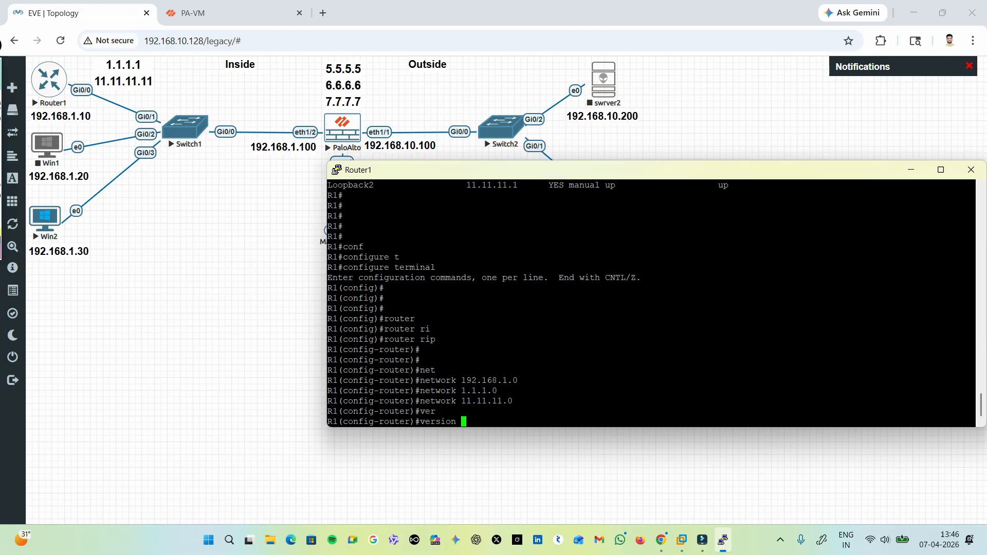
{"action": "type", "text": "2"}
{"action": "key", "text": "Return"}
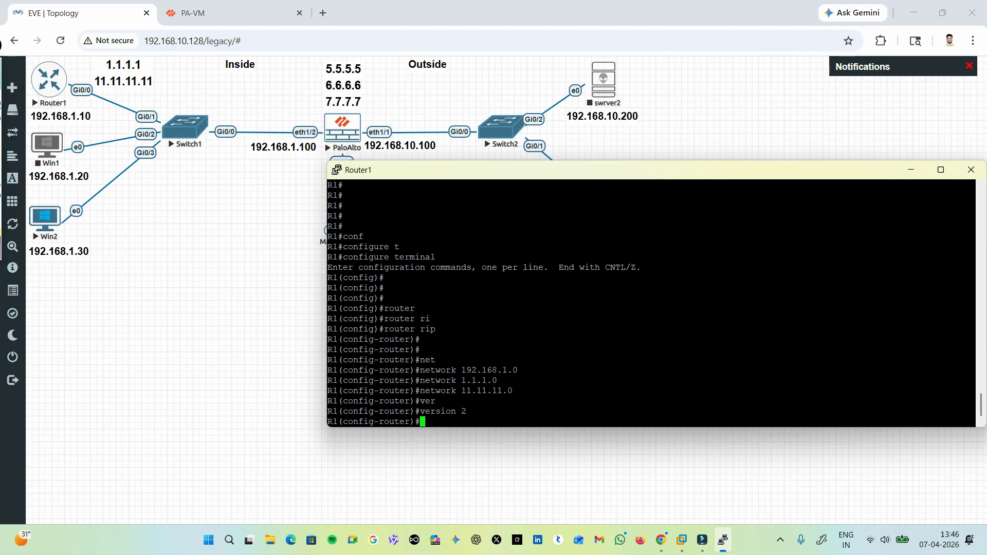
Disable automatic route summarization in the router's RIP process with no auto-summary and leave configuration mode.
{"action": "type", "text": "n"}
{"action": "type", "text": "o"}
{"action": "key", "text": "Tab"}
{"action": "type", "text": "au"}
{"action": "key", "text": "Tab"}
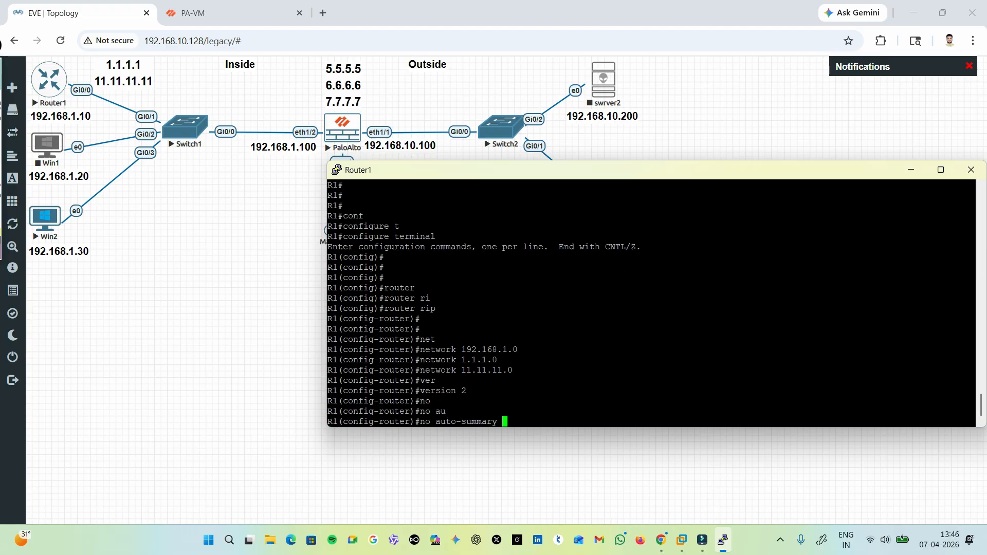
{"action": "key", "text": "Return"}
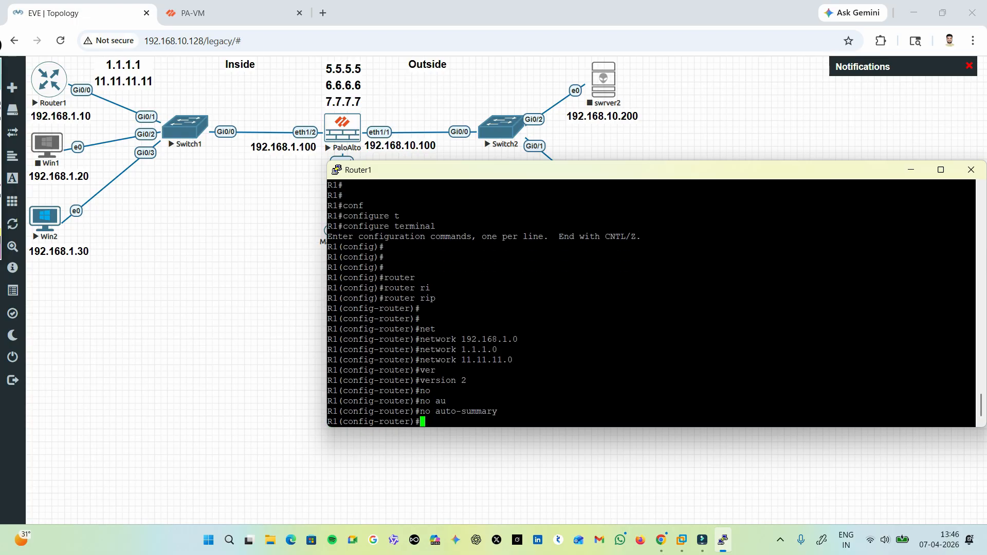
{"action": "key", "text": "Return"}
{"action": "key", "text": "Return"}
{"action": "key", "text": "ctrl+z"}
{"action": "key", "text": "Return"}
{"action": "key", "text": "Return"}
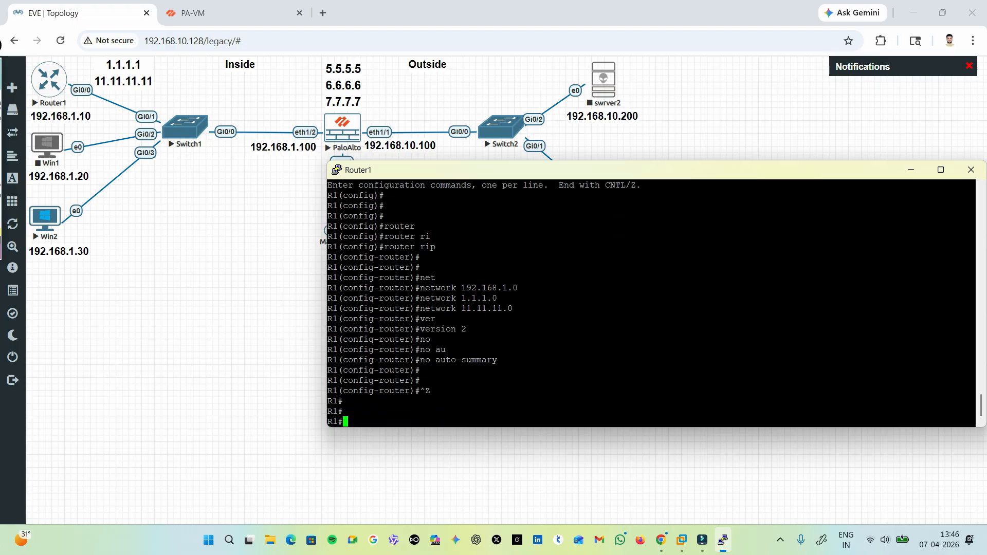
{"action": "key", "text": "Return"}
{"action": "type", "text": "sh"}
{"action": "key", "text": "Tab"}
{"action": "key", "text": "BackSpace"}
{"action": "key", "text": "BackSpace"}
{"action": "key", "text": "BackSpace"}
{"action": "key", "text": "BackSpace"}
{"action": "key", "text": "BackSpace"}
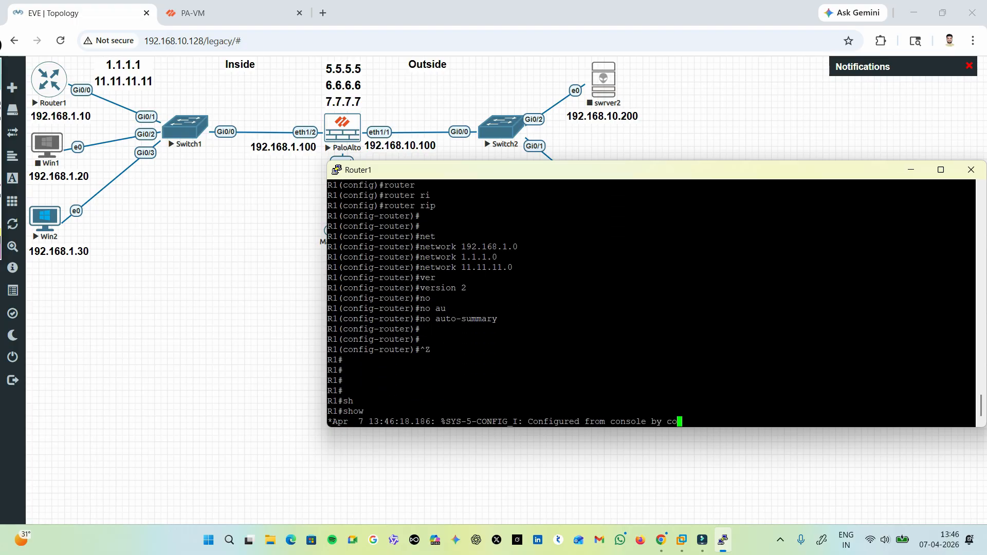
{"action": "type", "text": "sh\\"}
{"action": "key", "text": "Return"}
{"action": "key", "text": "Return"}
{"action": "key", "text": "Return"}
{"action": "key", "text": "Return"}
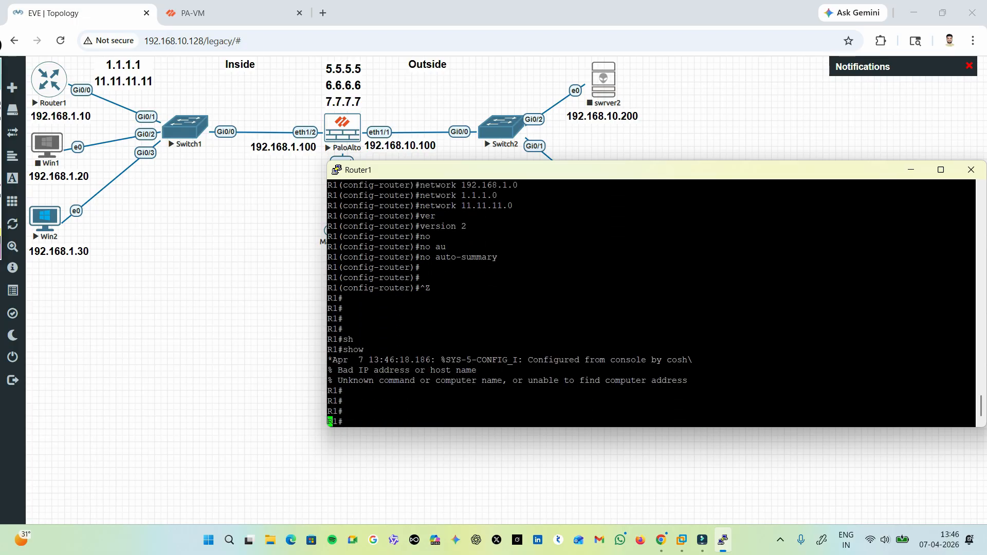
Display Router1's IP routing table with show ip route.
{"action": "key", "text": "Return"}
{"action": "key", "text": "Return"}
{"action": "type", "text": "sh"}
{"action": "key", "text": "Tab"}
{"action": "type", "text": "ip rou"}
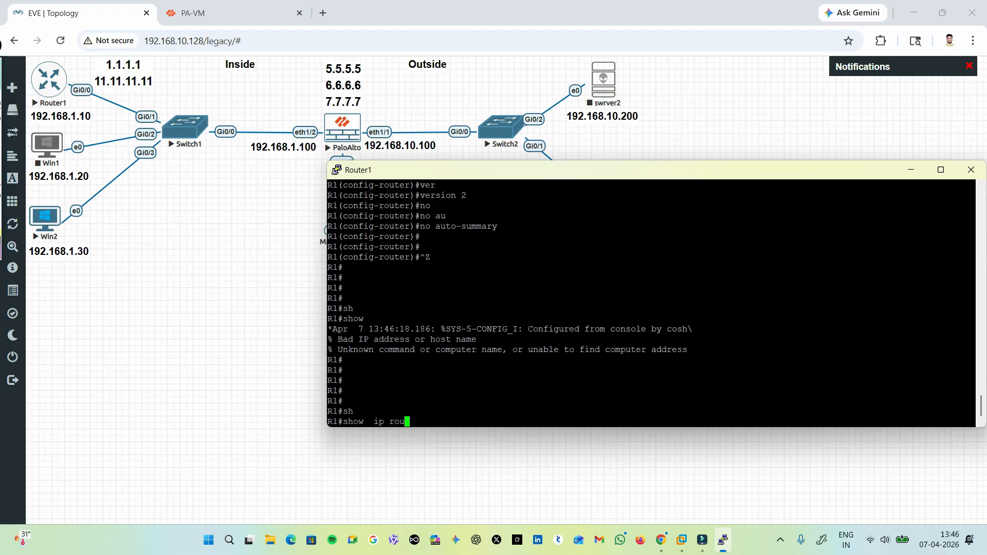
{"action": "key", "text": "Tab"}
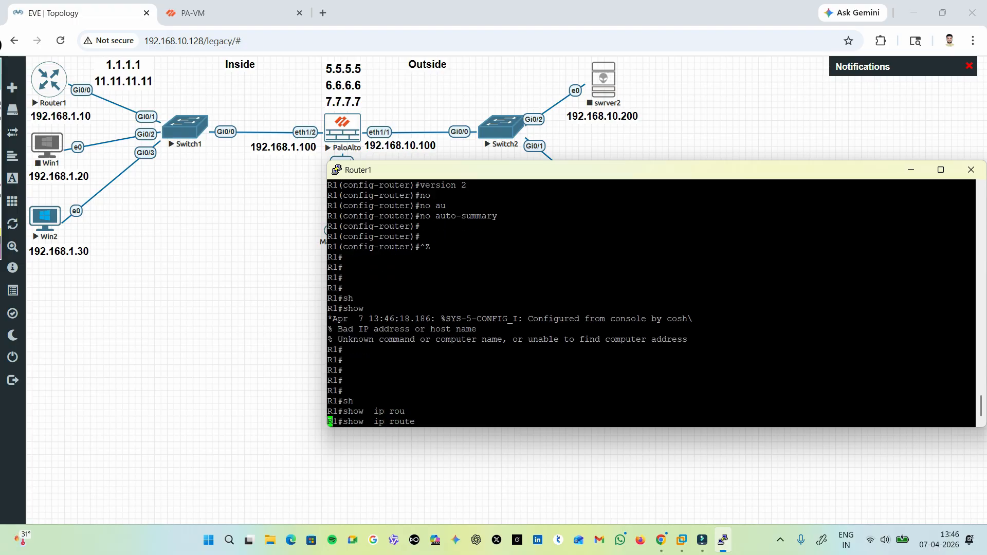
{"action": "key", "text": "Return"}
{"action": "key", "text": "Return"}
{"action": "key", "text": "Return"}
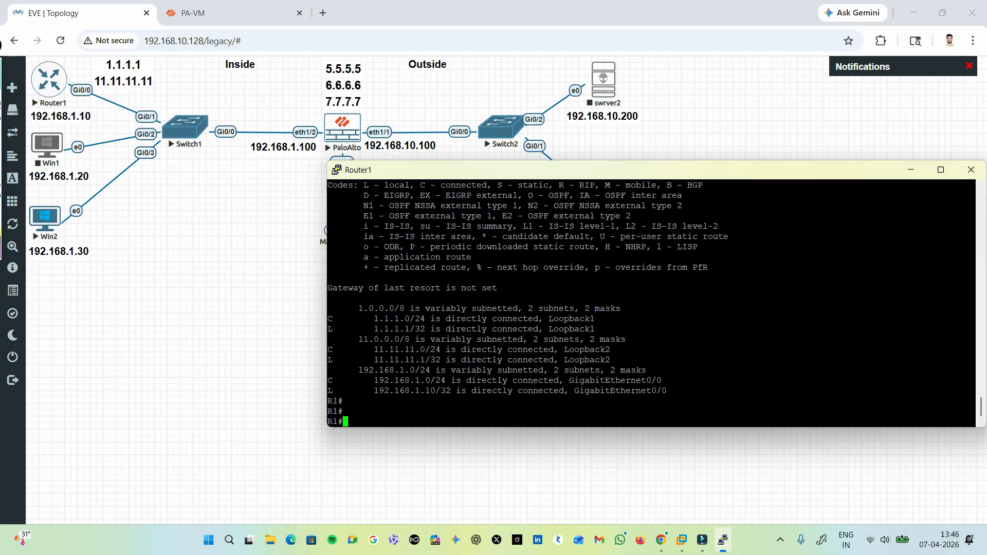
Examine the routing table's loopback and GigabitEthernet0/0 entries against the legend codes for static and RIP routes.
{"action": "left_click_drag", "start_coordinate": [364, 318], "coordinate": [451, 319]}
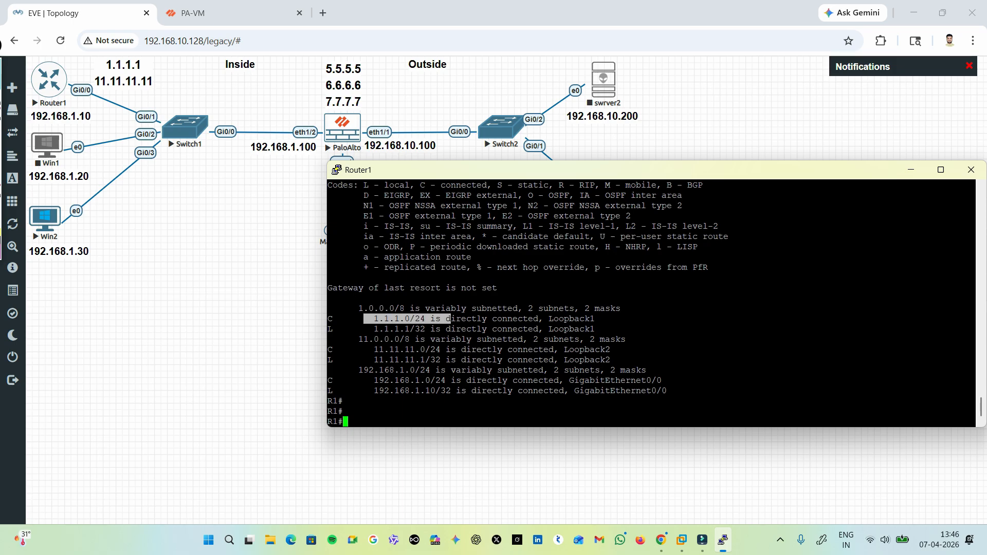
{"action": "left_click_drag", "start_coordinate": [374, 360], "coordinate": [451, 360]}
{"action": "left_click_drag", "start_coordinate": [369, 380], "coordinate": [461, 380]}
{"action": "scroll", "coordinate": [461, 380], "scroll_direction": "up", "scroll_amount": 4}
{"action": "scroll", "coordinate": [461, 381], "scroll_direction": "up", "scroll_amount": 2}
{"action": "scroll", "coordinate": [461, 381], "scroll_direction": "down", "scroll_amount": 2}
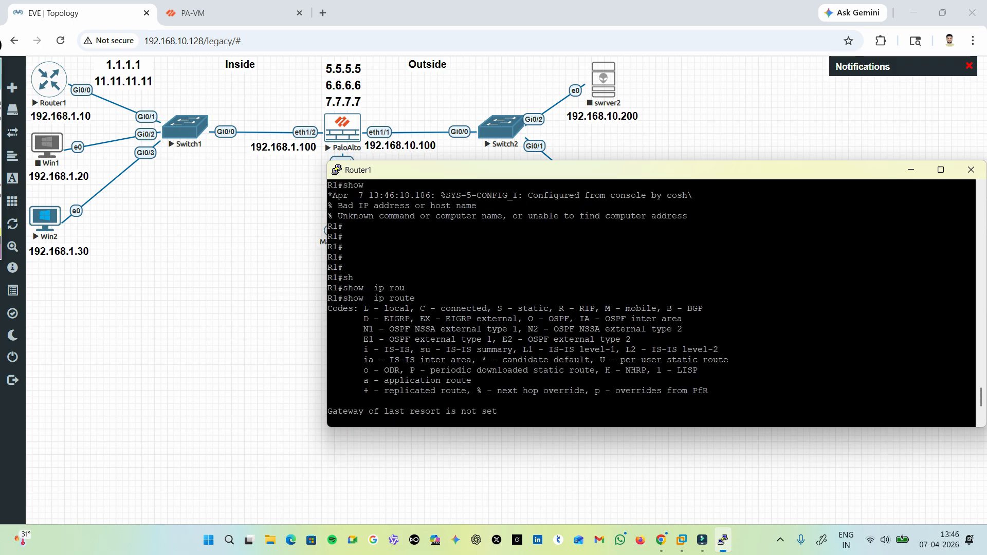
{"action": "left_click_drag", "start_coordinate": [368, 309], "coordinate": [553, 308]}
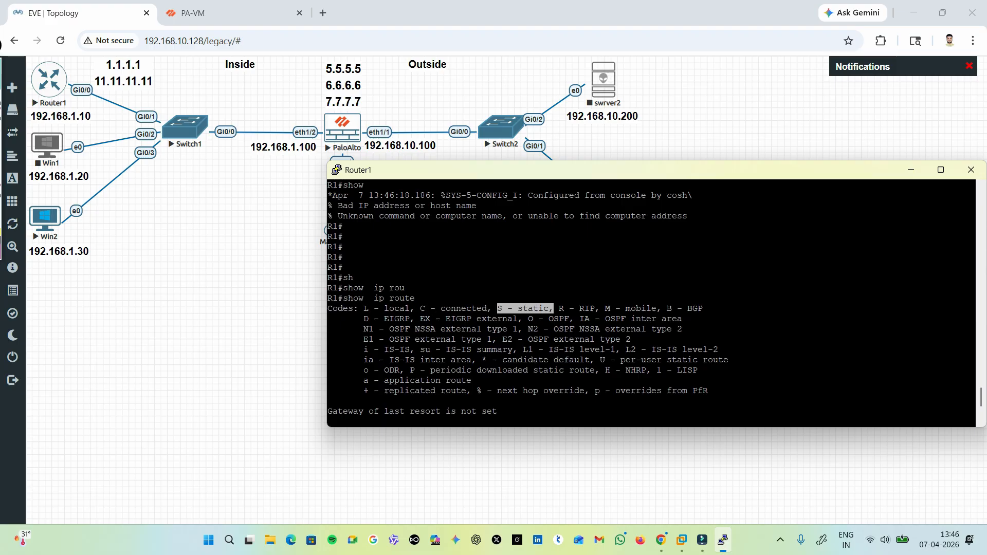
{"action": "scroll", "coordinate": [652, 304], "scroll_direction": "down", "scroll_amount": 4}
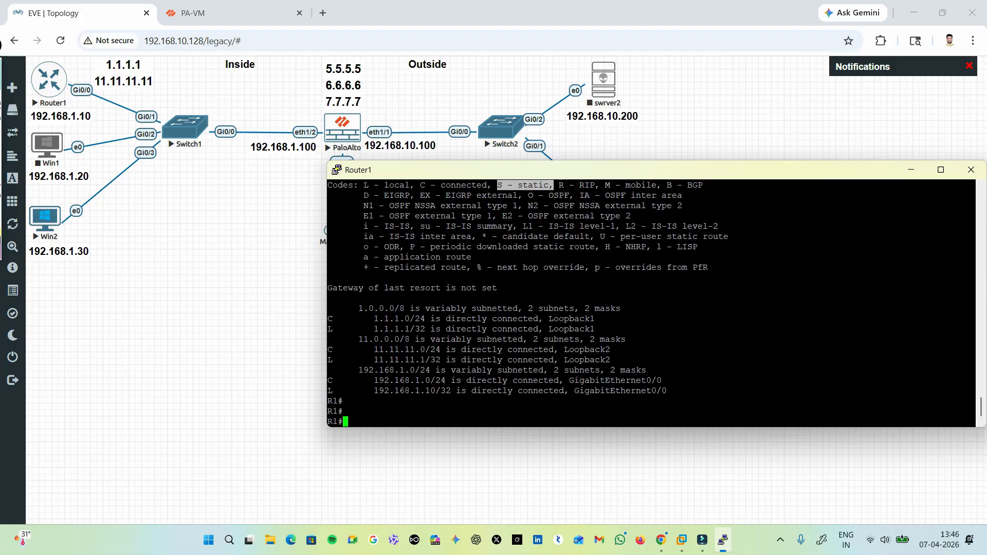
{"action": "left_click", "coordinate": [554, 308]}
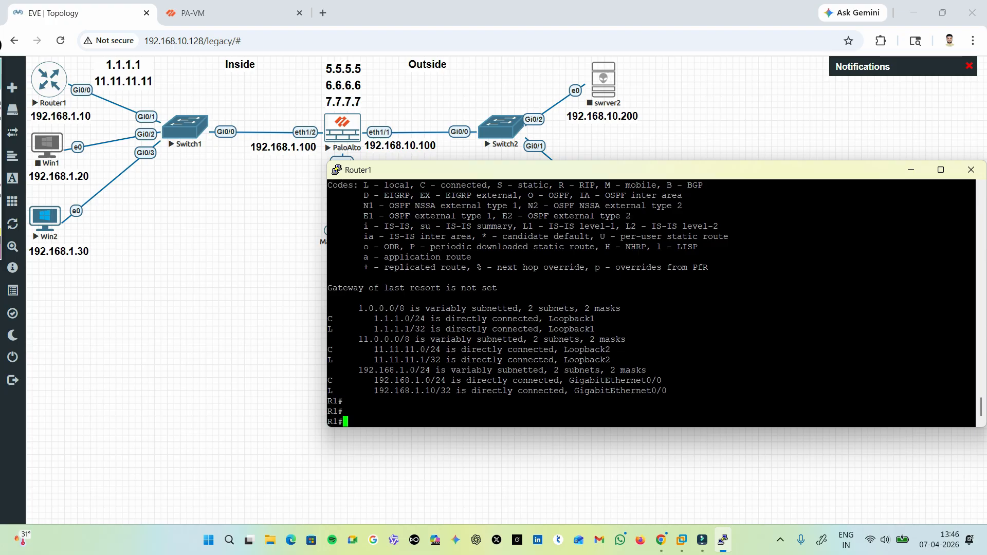
{"action": "scroll", "coordinate": [652, 303], "scroll_direction": "up", "scroll_amount": 4}
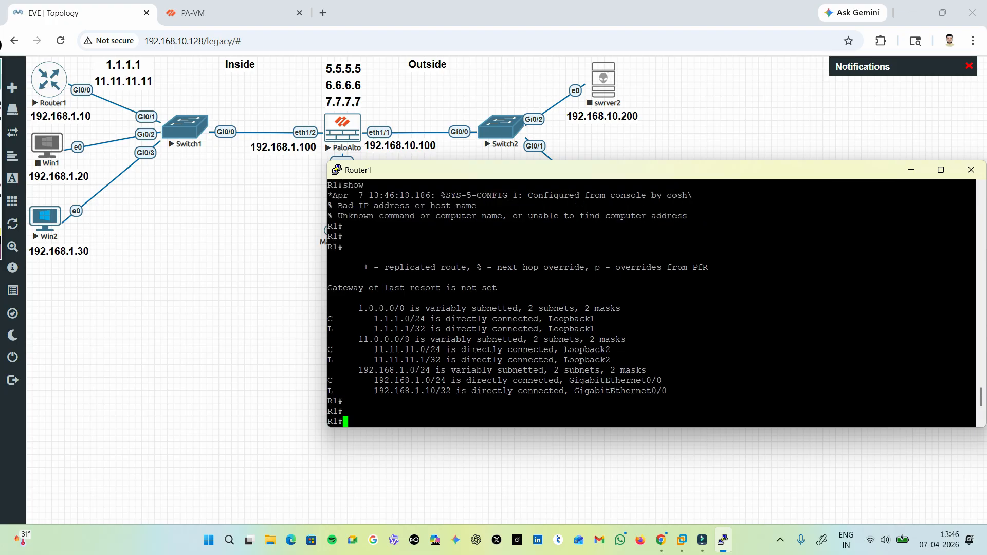
{"action": "left_click_drag", "start_coordinate": [493, 309], "coordinate": [595, 309]}
{"action": "scroll", "coordinate": [594, 308], "scroll_direction": "down", "scroll_amount": 4}
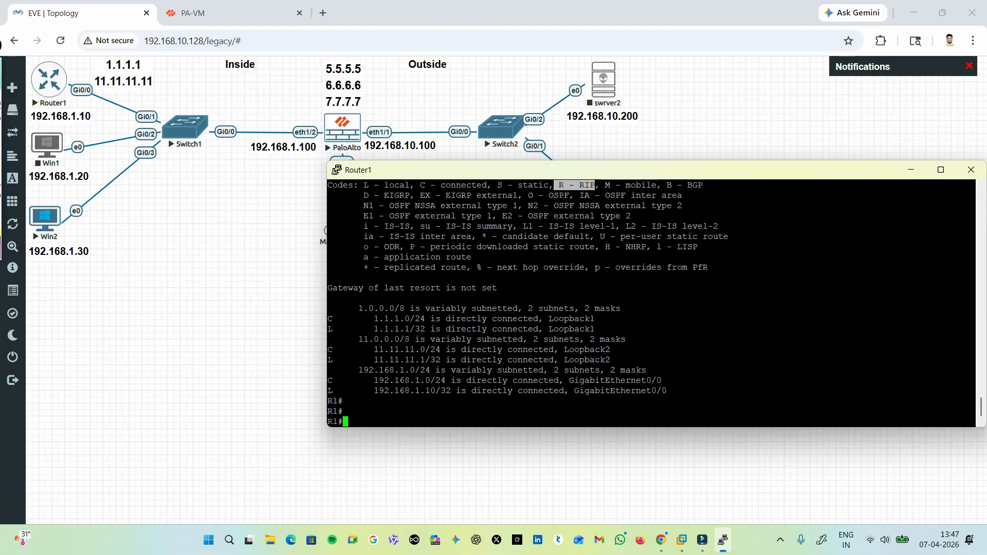
{"action": "left_click", "coordinate": [595, 308]}
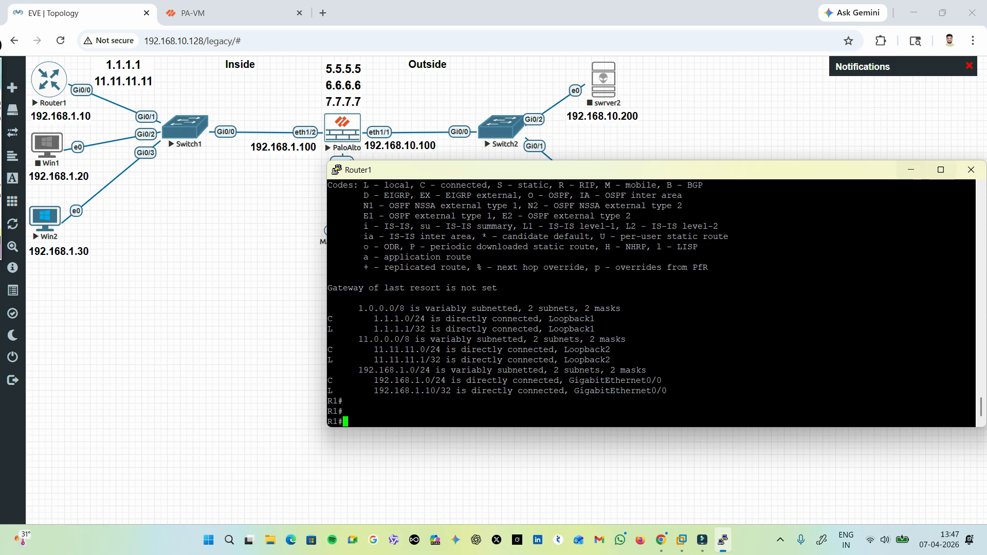
Save Router1's configuration with the write command and close its console session.
{"action": "left_click", "coordinate": [971, 170]}
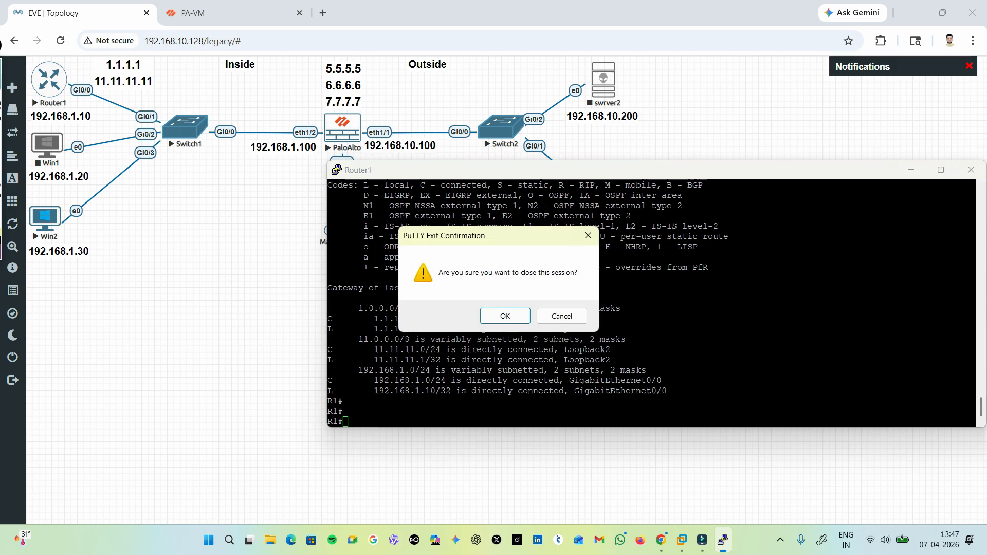
{"action": "left_click", "coordinate": [562, 315]}
{"action": "type", "text": "wr"}
{"action": "key", "text": "Tab"}
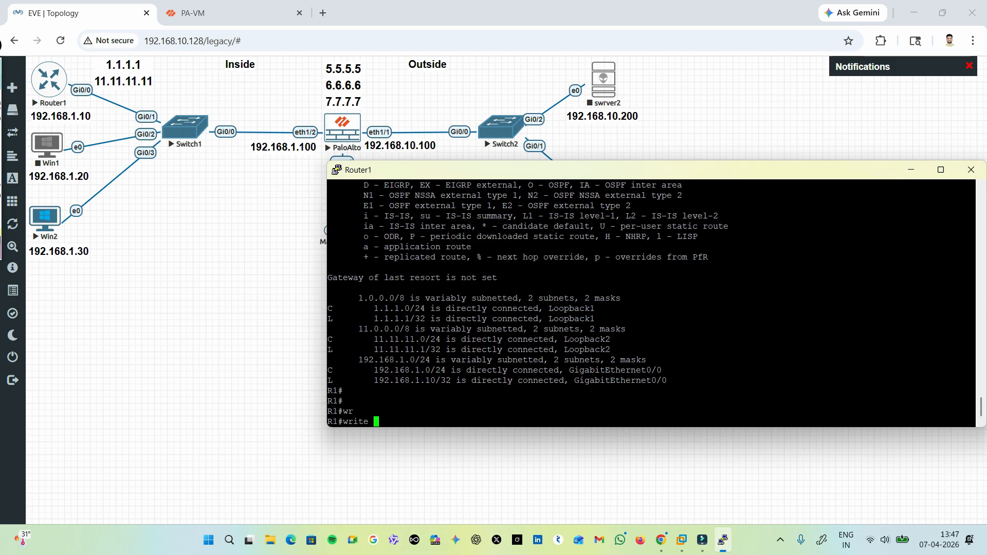
{"action": "key", "text": "Return"}
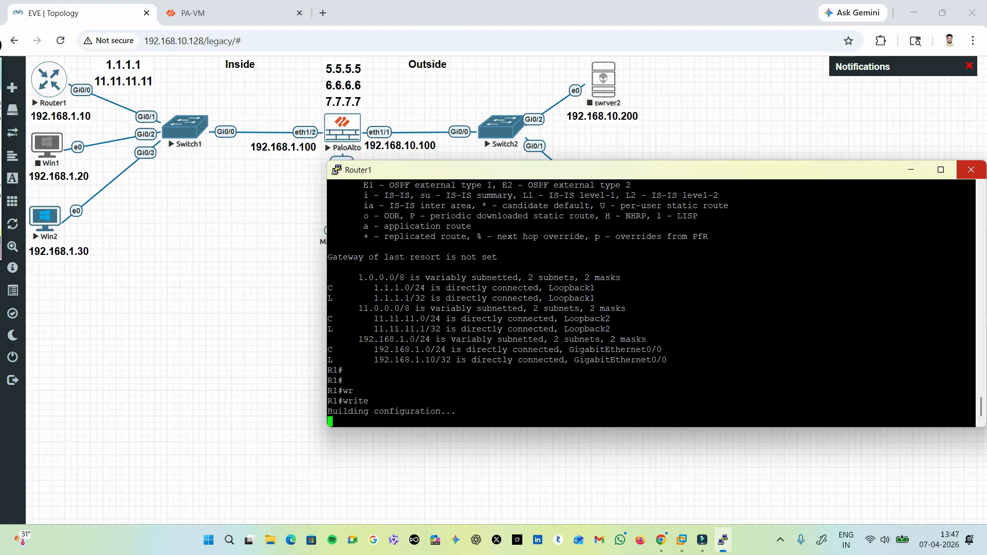
{"action": "left_click", "coordinate": [971, 169]}
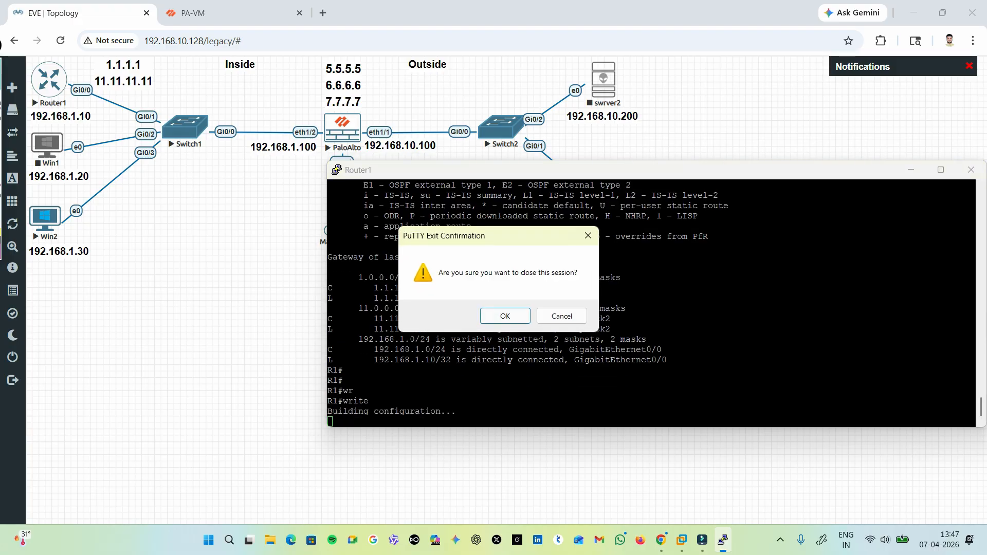
{"action": "left_click", "coordinate": [506, 315]}
Switch to the PA-VM web interface, dismiss the commit status, and open the default virtual router's RIP settings.
{"action": "left_click", "coordinate": [226, 12]}
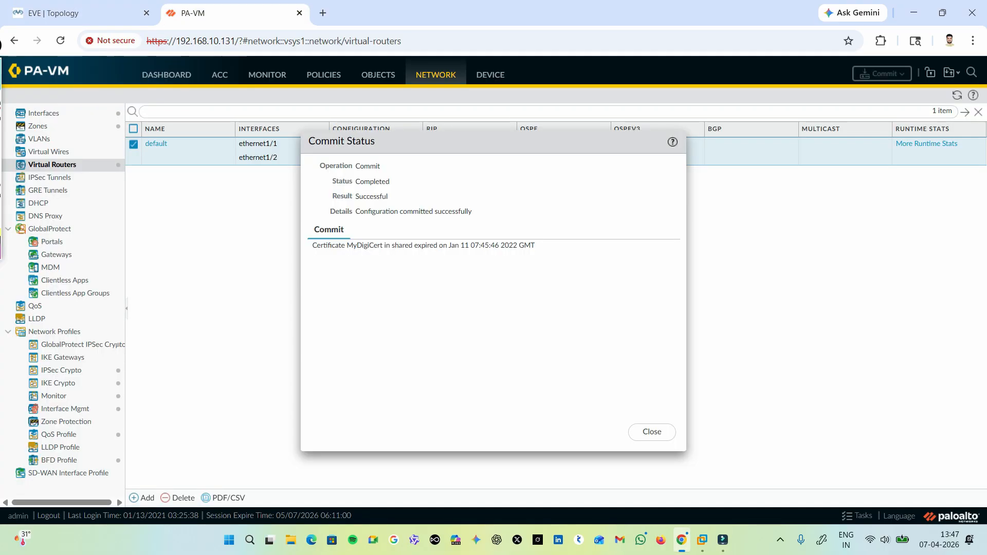
{"action": "left_click", "coordinate": [652, 432]}
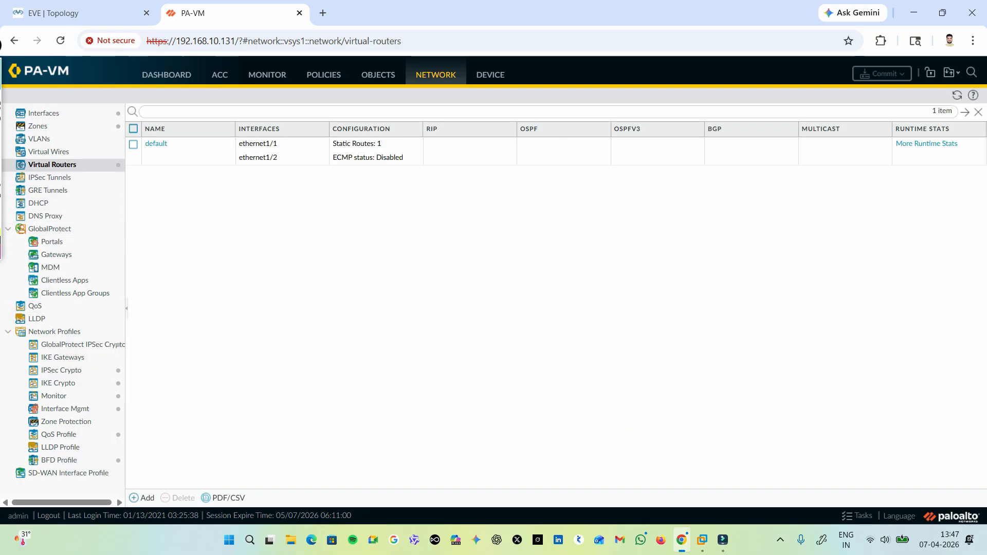
{"action": "left_click", "coordinate": [156, 144]}
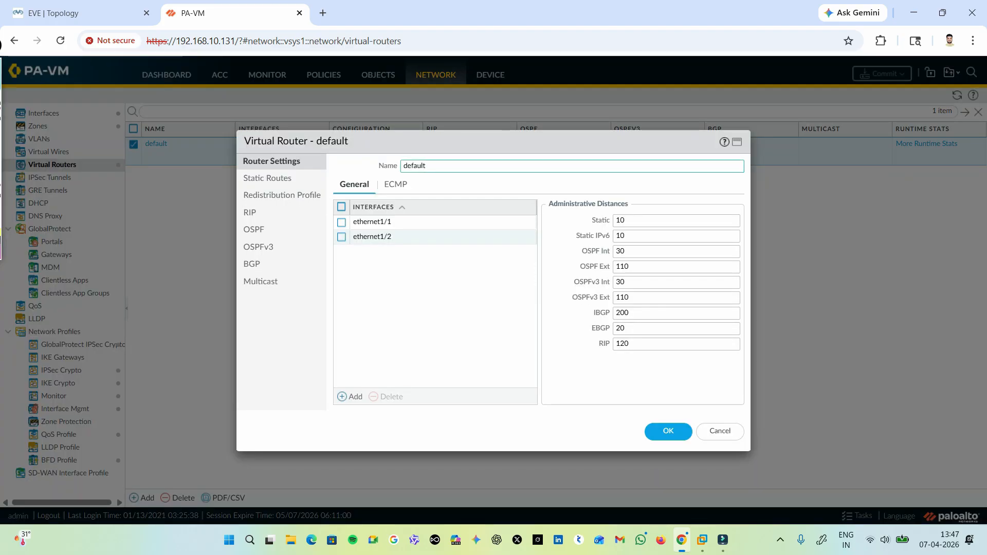
{"action": "left_click", "coordinate": [250, 213]}
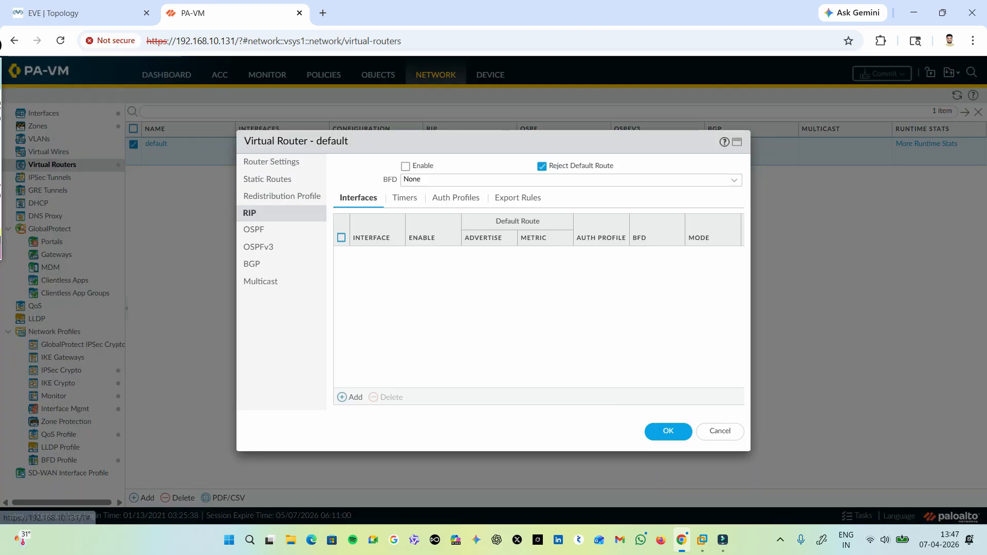
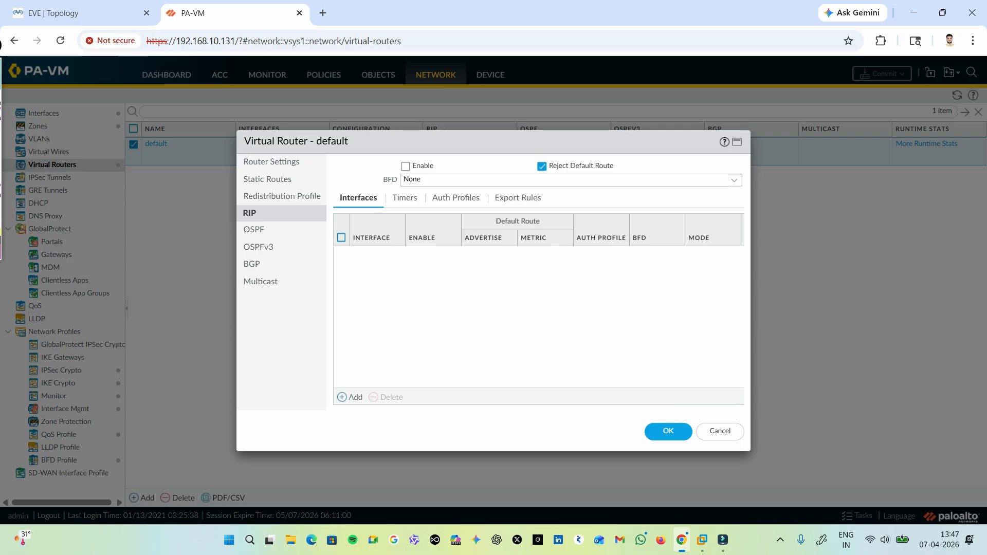
Close the default virtual router's settings without changes and open the list of loopback interfaces.
{"action": "left_click", "coordinate": [719, 431]}
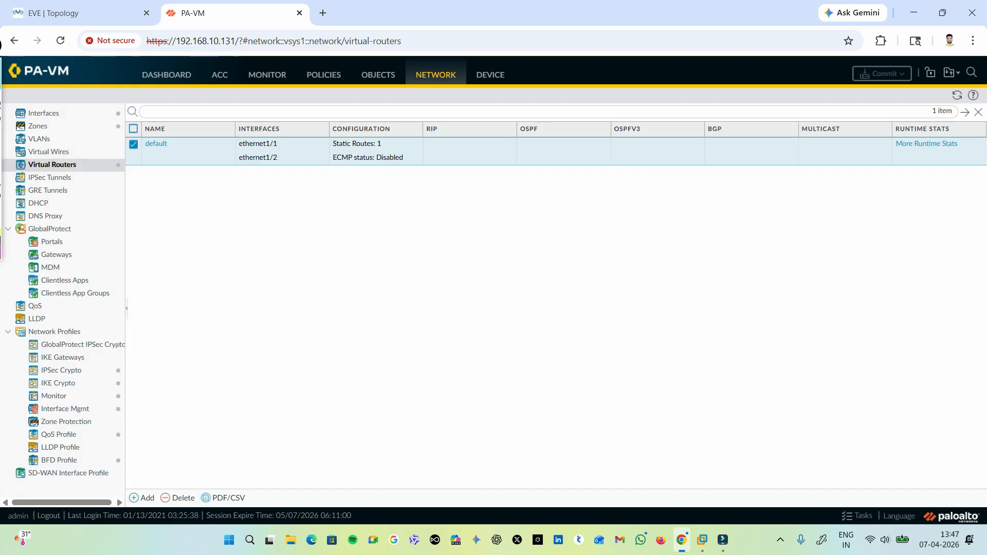
{"action": "left_click", "coordinate": [43, 113]}
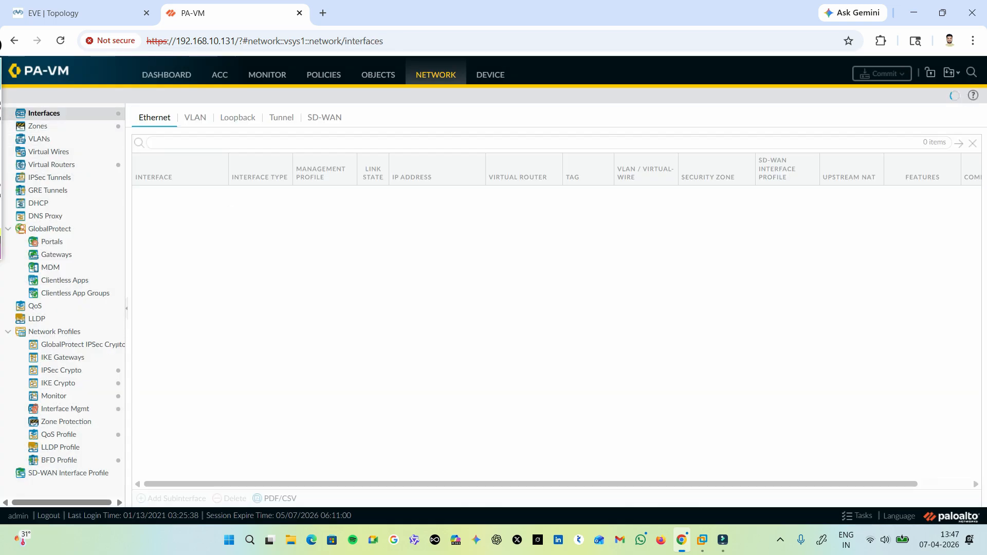
{"action": "left_click", "coordinate": [237, 118]}
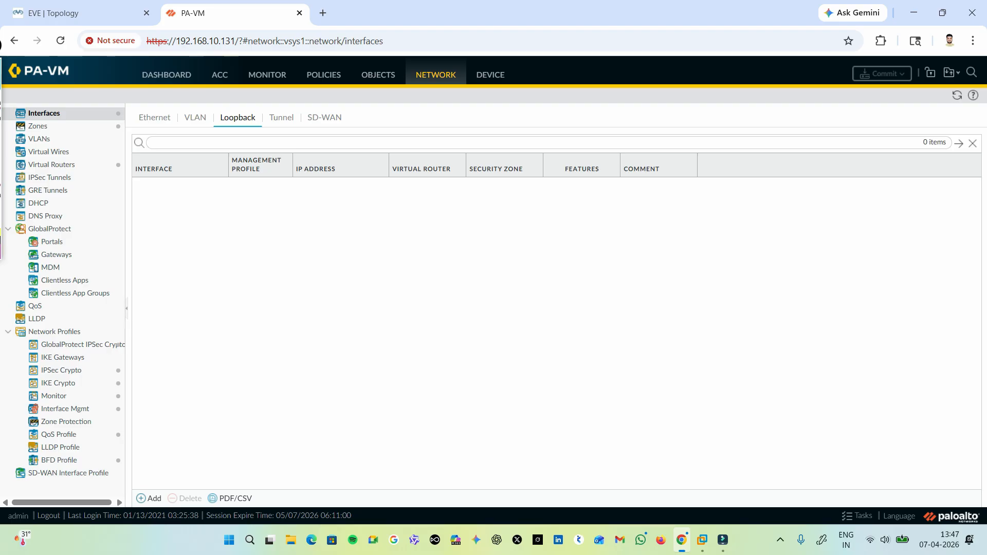
{"action": "left_click", "coordinate": [196, 118]}
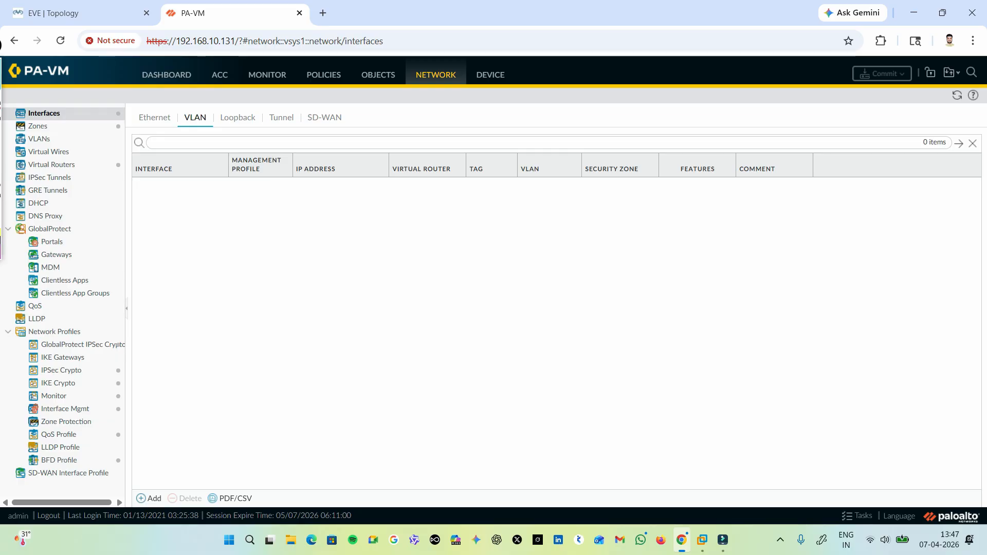
{"action": "left_click", "coordinate": [237, 117]}
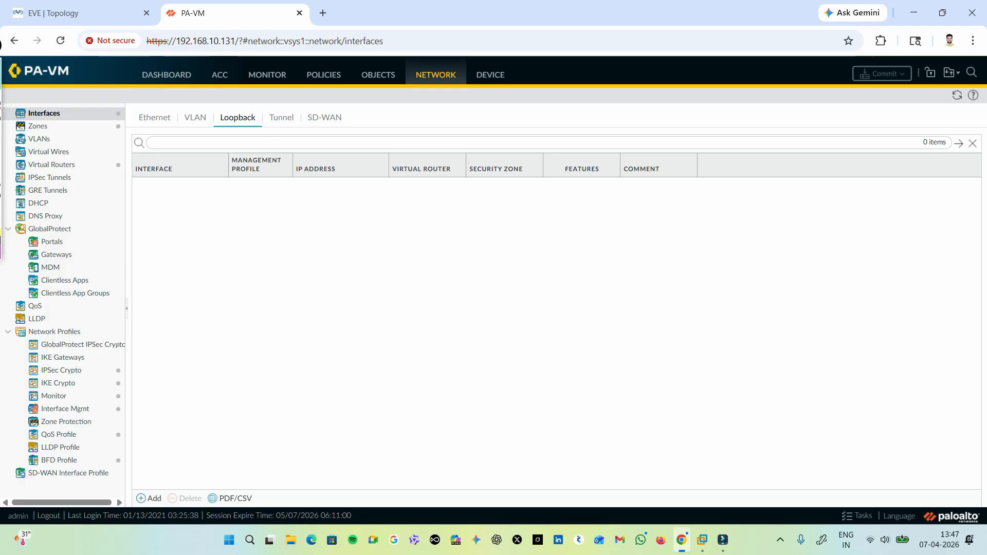
Add a loopback interface numbered 5 with the comment "loopback".
{"action": "left_click", "coordinate": [150, 498]}
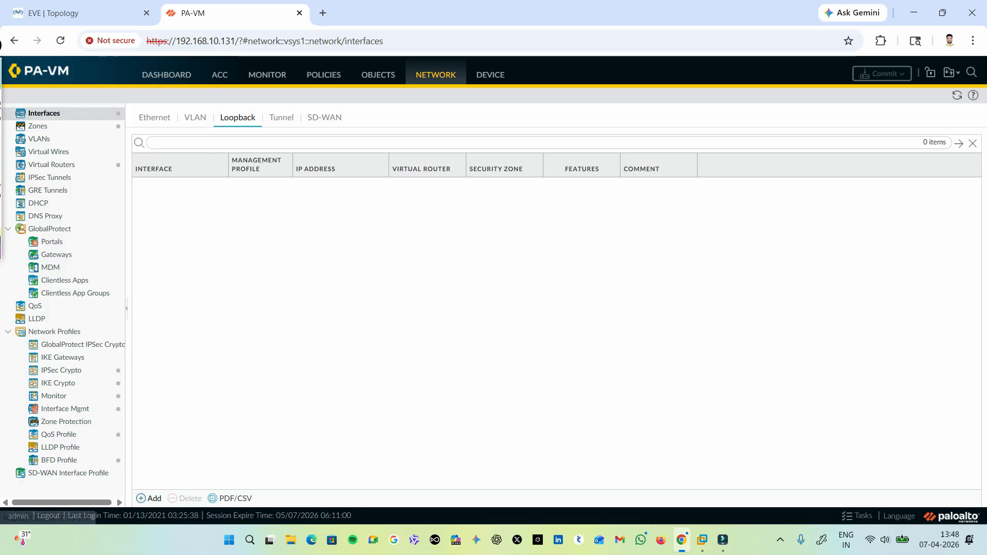
{"action": "left_click", "coordinate": [633, 229]}
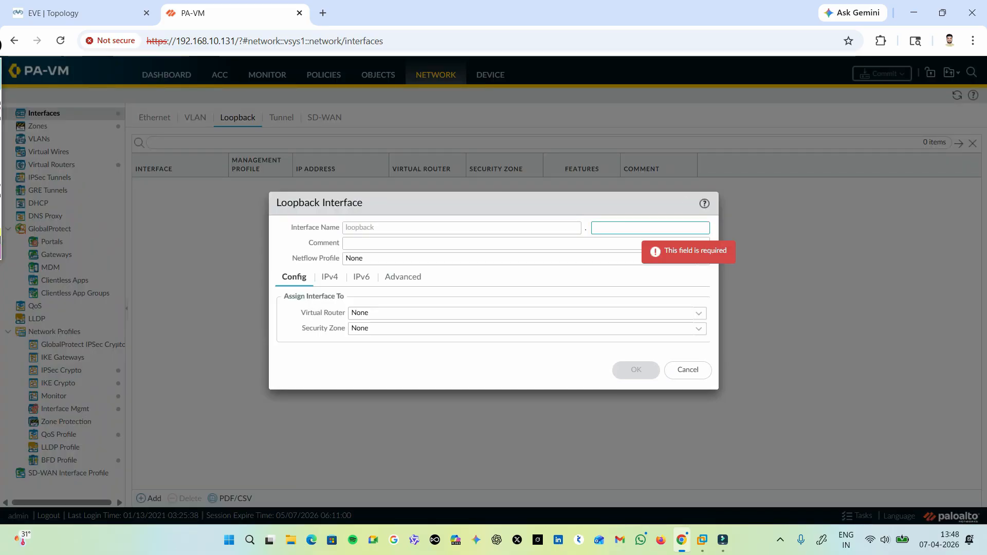
{"action": "type", "text": "5"}
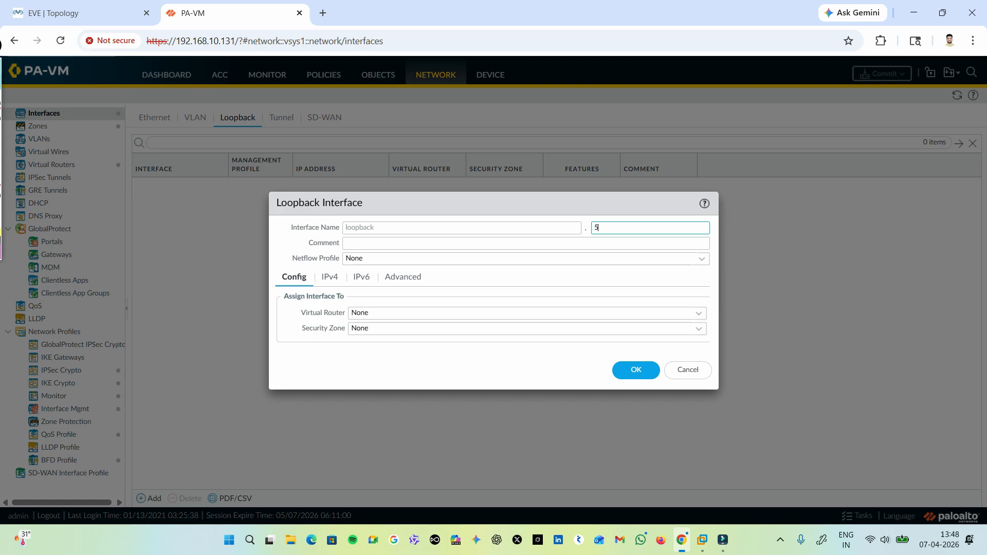
{"action": "key", "text": "Tab"}
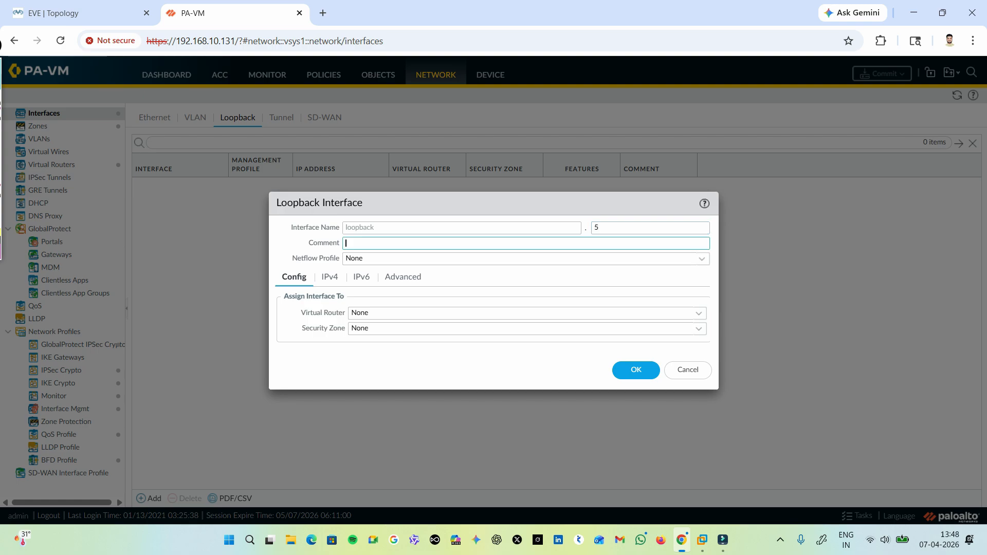
{"action": "type", "text": "loop"}
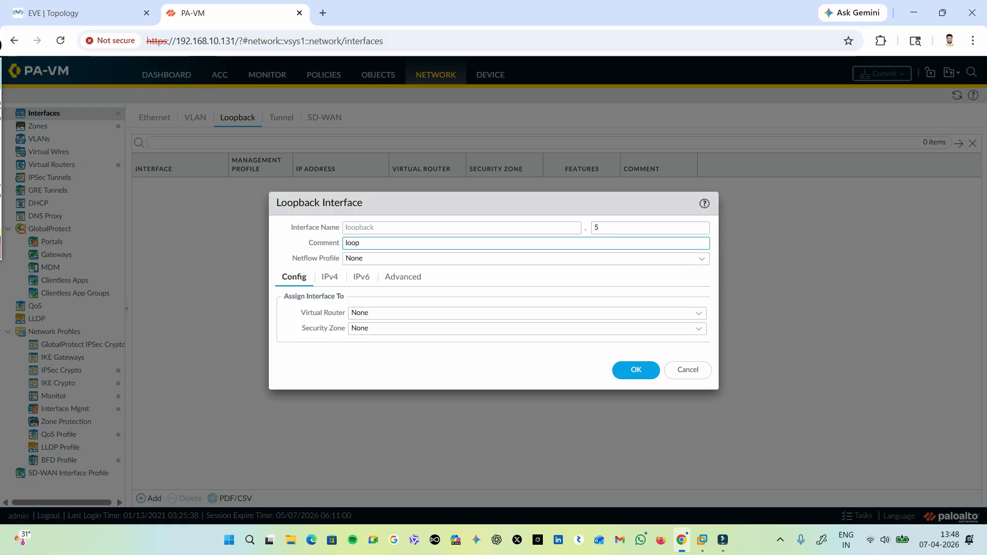
{"action": "type", "text": "back"}
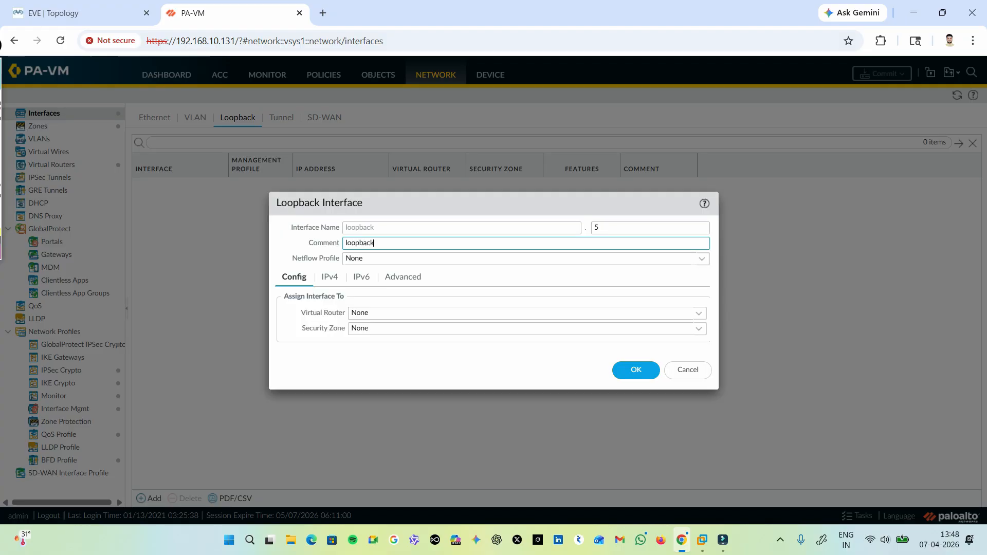
Assign loopback interface 5 to the virtual router default and the security zone inside.
{"action": "left_click", "coordinate": [527, 313]}
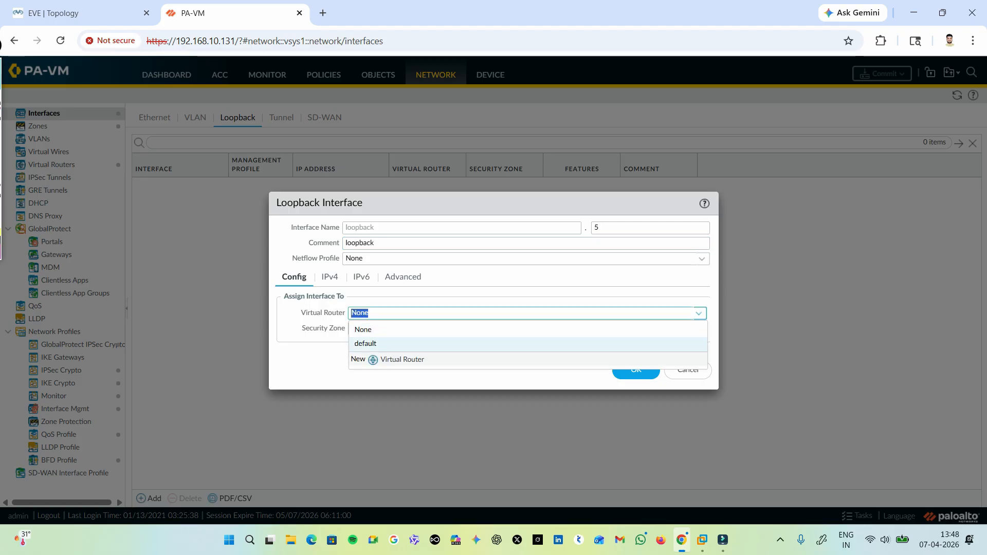
{"action": "left_click", "coordinate": [527, 344]}
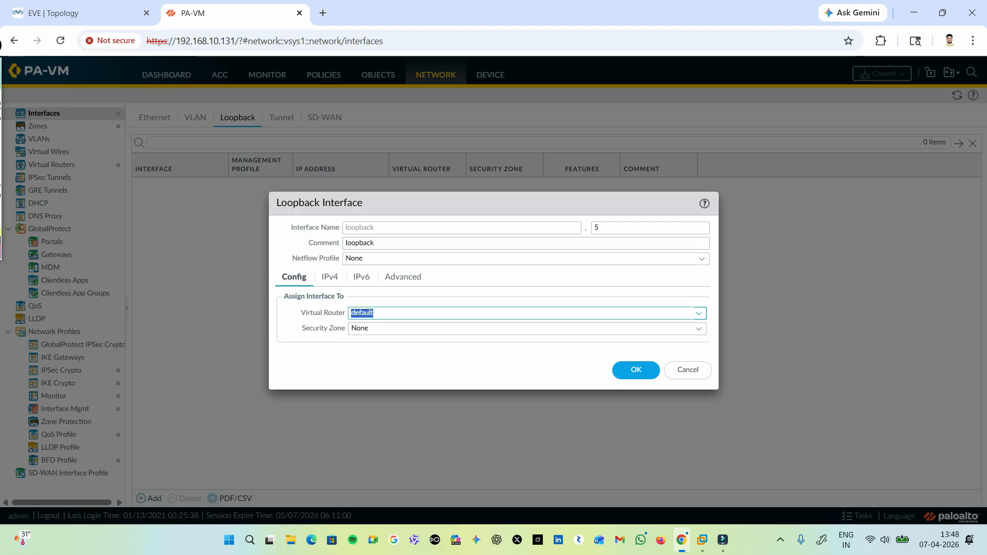
{"action": "left_click", "coordinate": [527, 328]}
{"action": "left_click", "coordinate": [527, 359]}
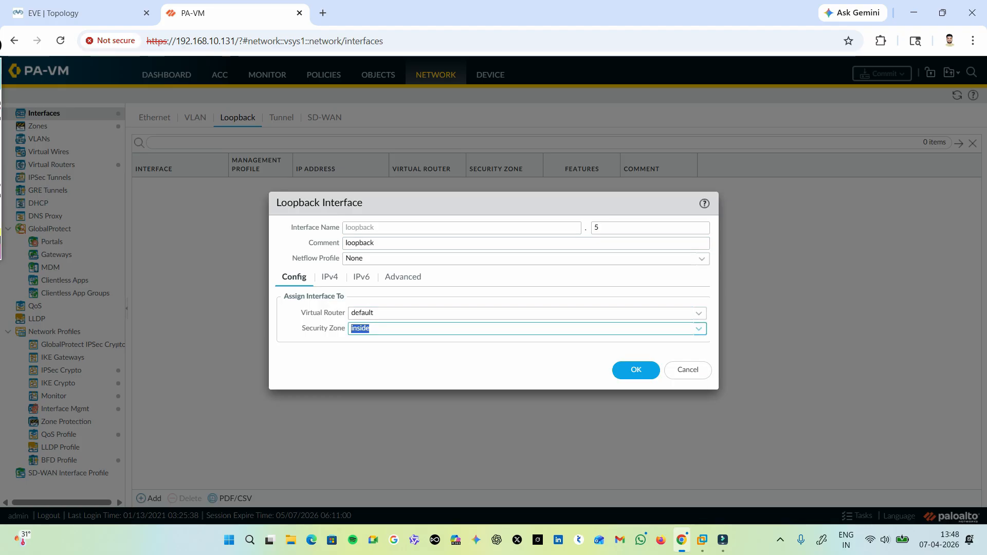
{"action": "left_click", "coordinate": [443, 364]}
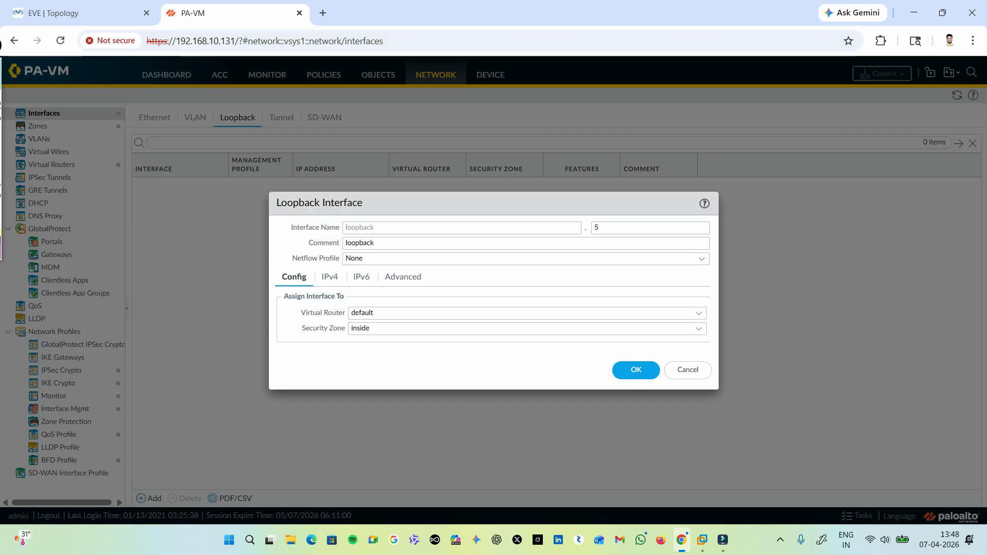
Add the IPv4 address 5.5.5.5/32 to loopback interface 5.
{"action": "left_click", "coordinate": [330, 277]}
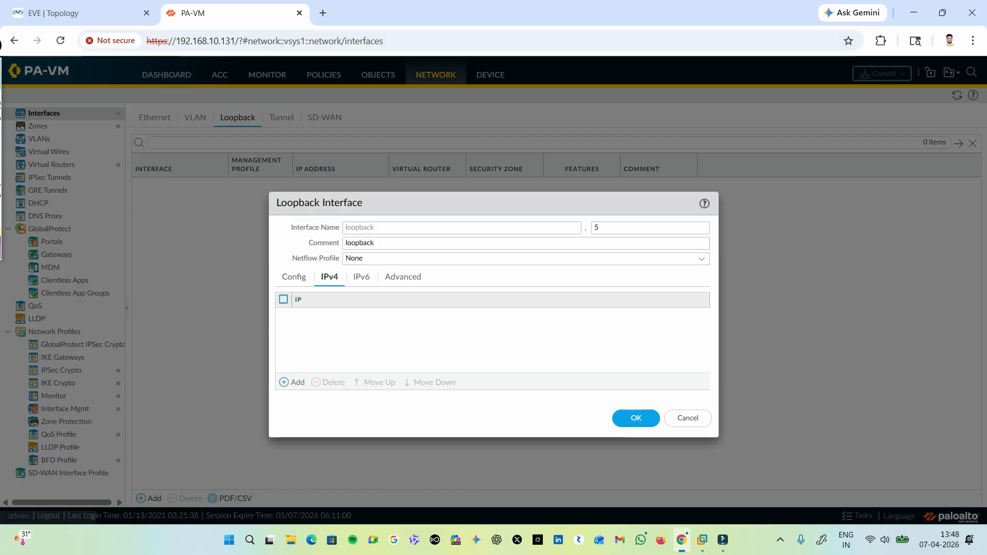
{"action": "left_click", "coordinate": [292, 382]}
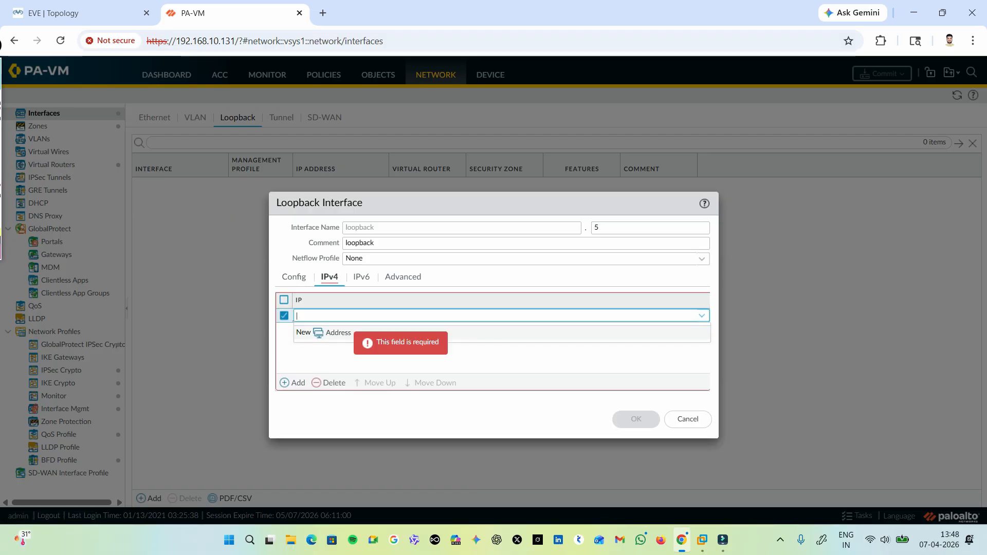
{"action": "type", "text": "5.5.5.5"}
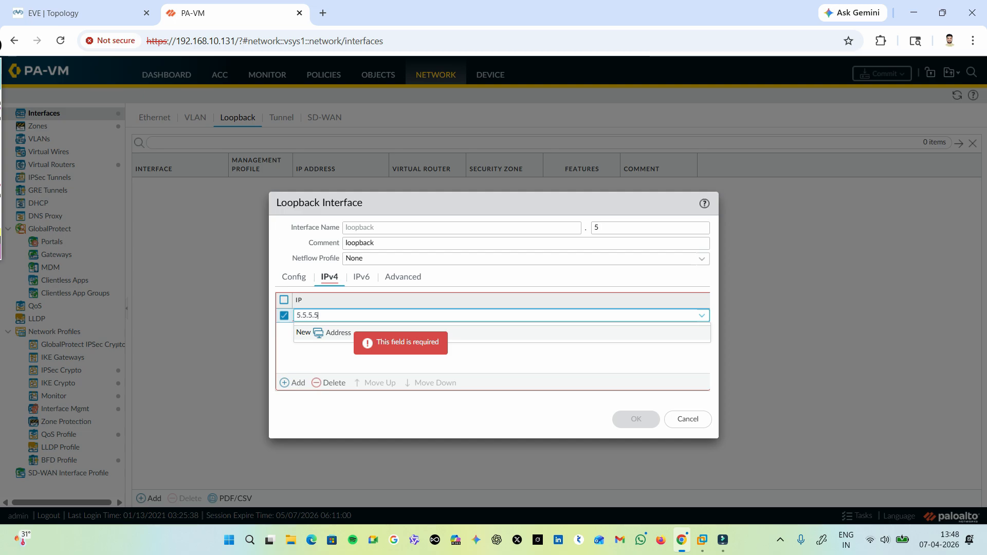
{"action": "type", "text": "/32"}
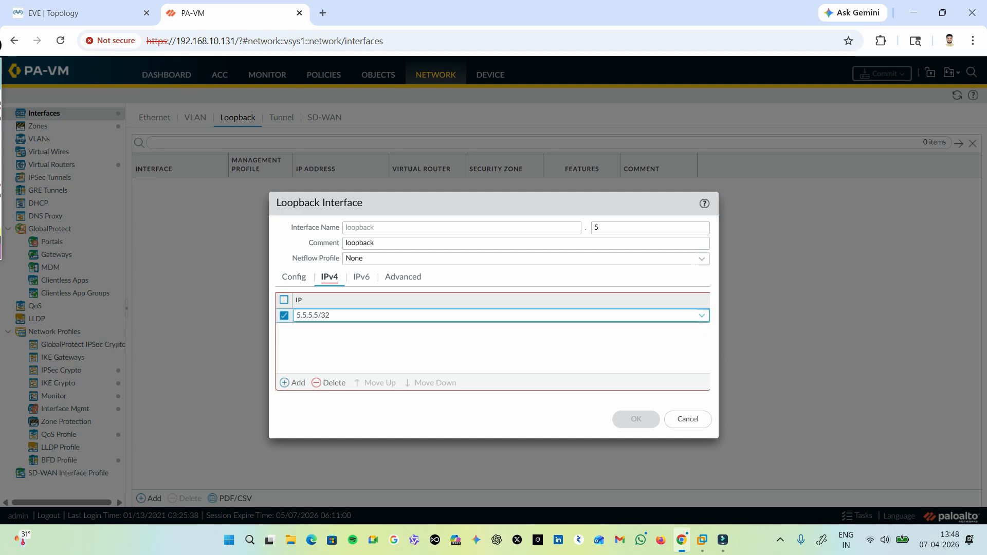
{"action": "key", "text": "Return"}
Set loopback interface 5's management profile to ping and save the interface.
{"action": "left_click", "coordinate": [403, 277]}
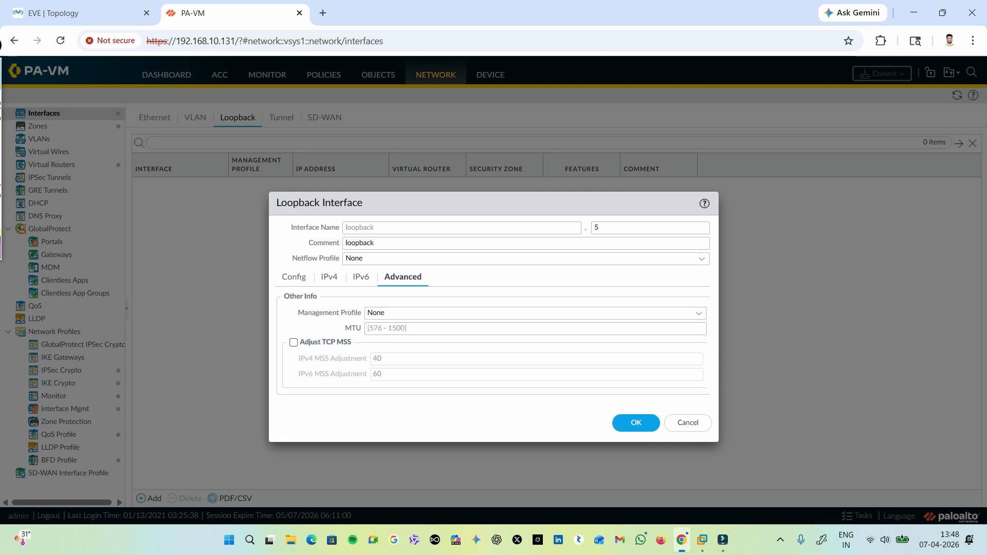
{"action": "left_click", "coordinate": [416, 313]}
{"action": "left_click", "coordinate": [378, 358]}
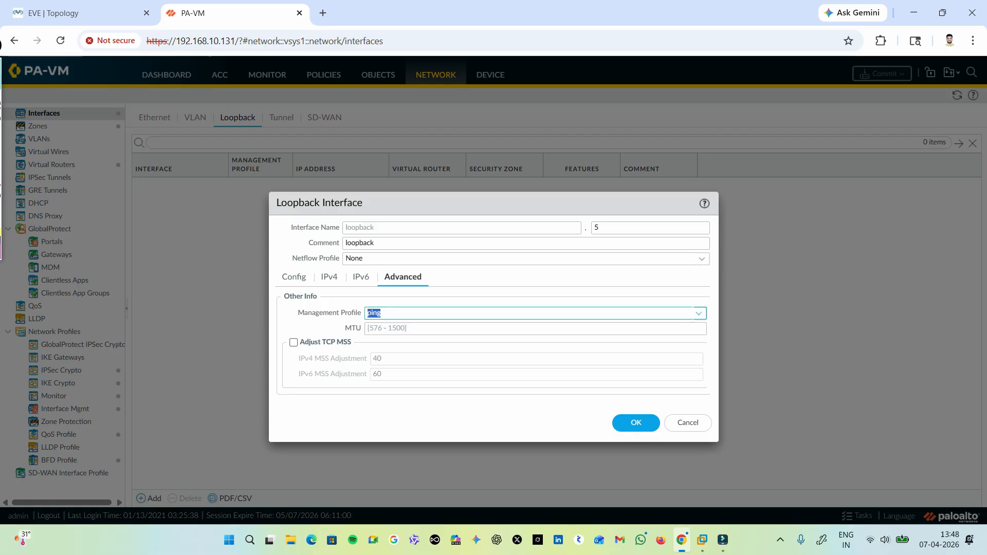
{"action": "left_click", "coordinate": [636, 423]}
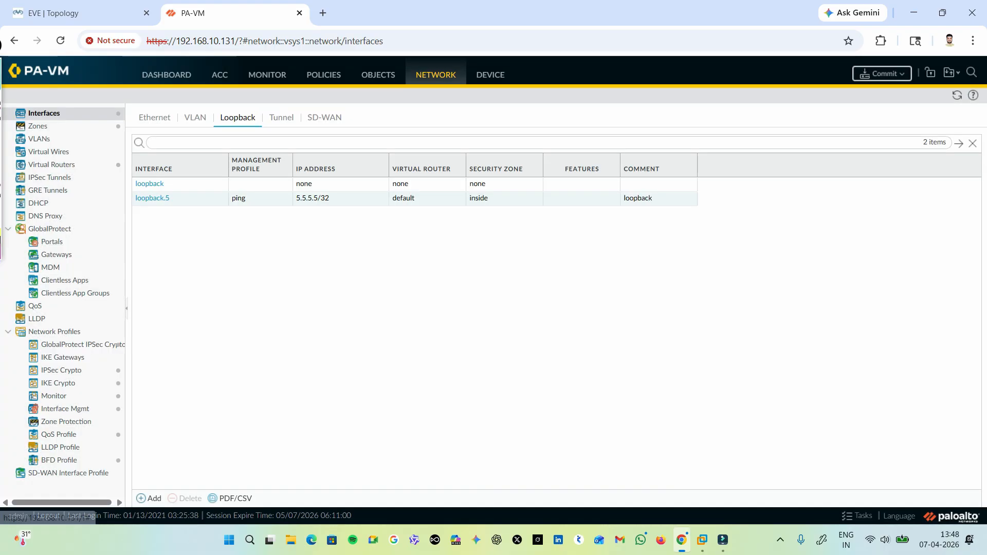
Add a VLAN interface numbered 6 with the comment "loopback".
{"action": "left_click", "coordinate": [196, 117]}
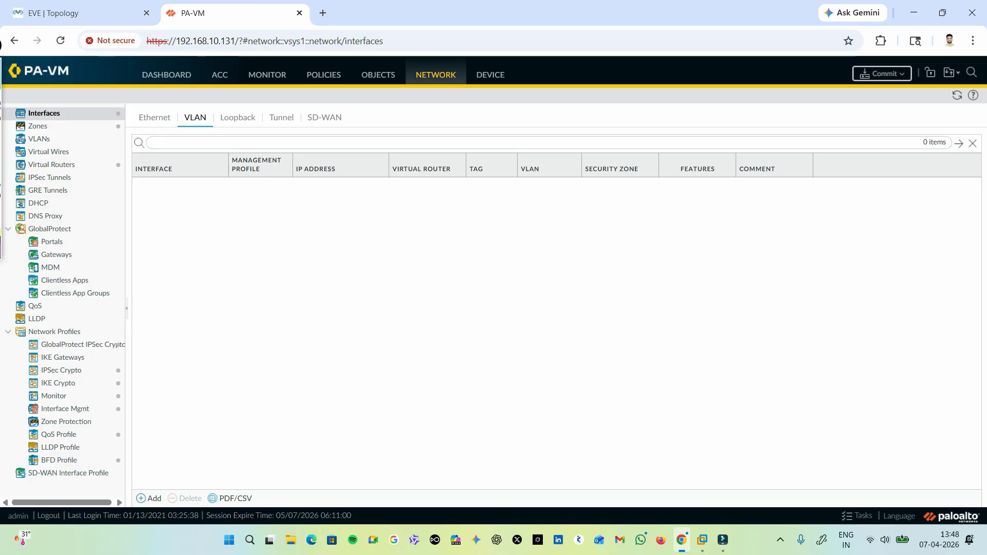
{"action": "left_click", "coordinate": [149, 498]}
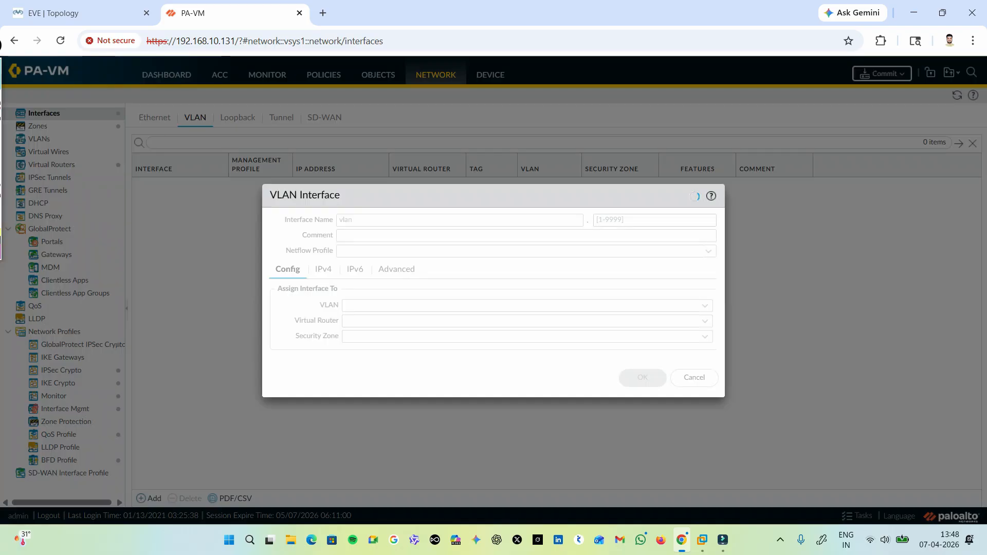
{"action": "type", "text": "6"}
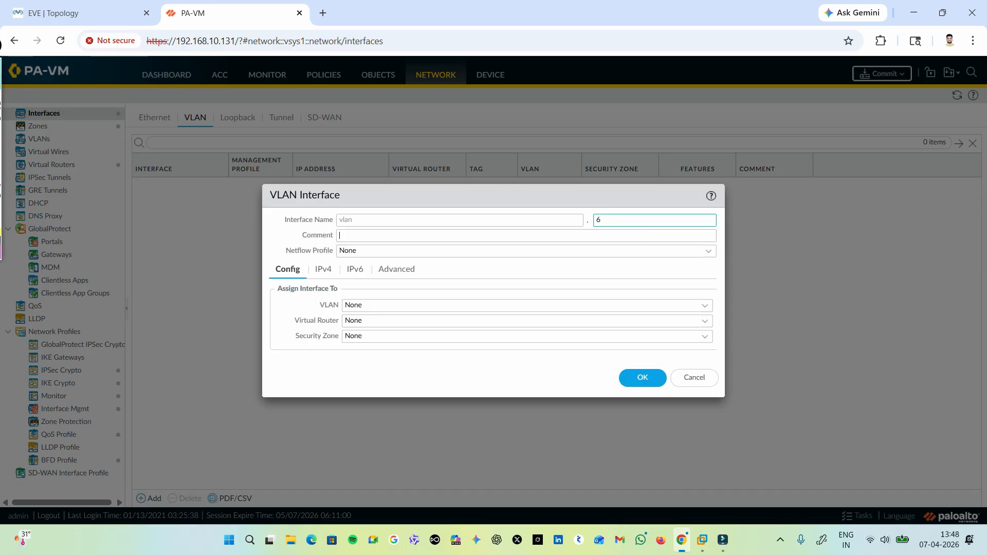
{"action": "type", "text": "loop"}
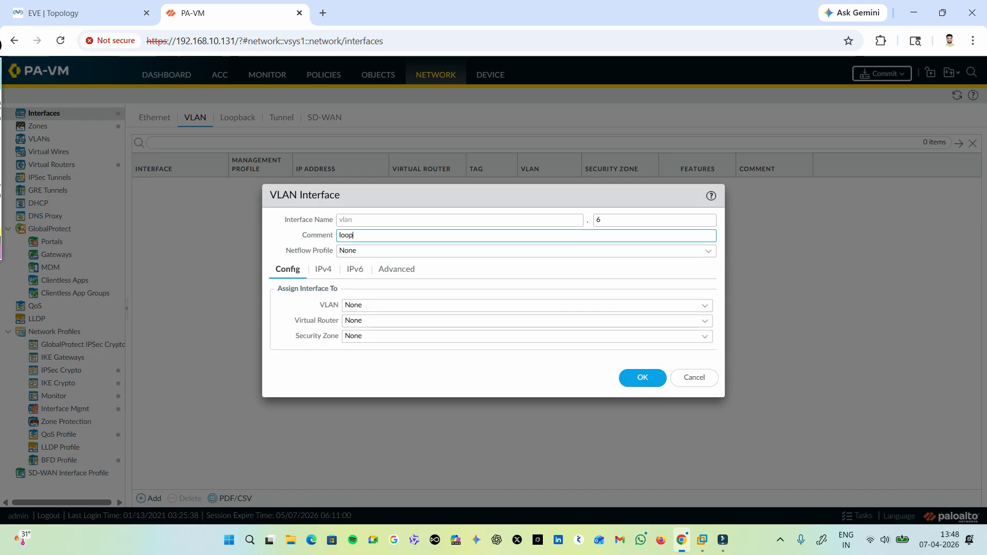
{"action": "type", "text": "back"}
Assign VLAN interface 6 to the virtual router default and the security zone inside.
{"action": "left_click", "coordinate": [522, 321]}
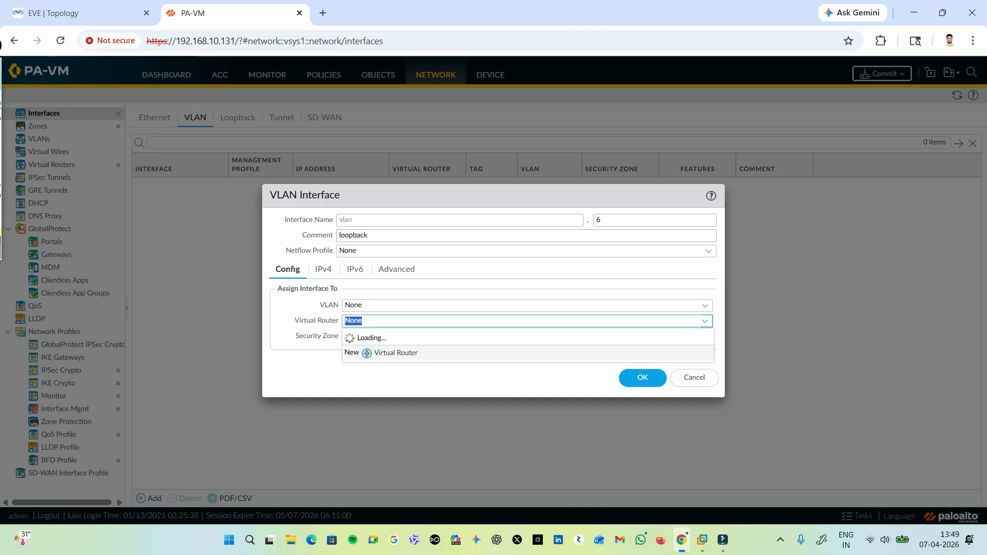
{"action": "left_click", "coordinate": [353, 352]}
{"action": "left_click", "coordinate": [353, 336]}
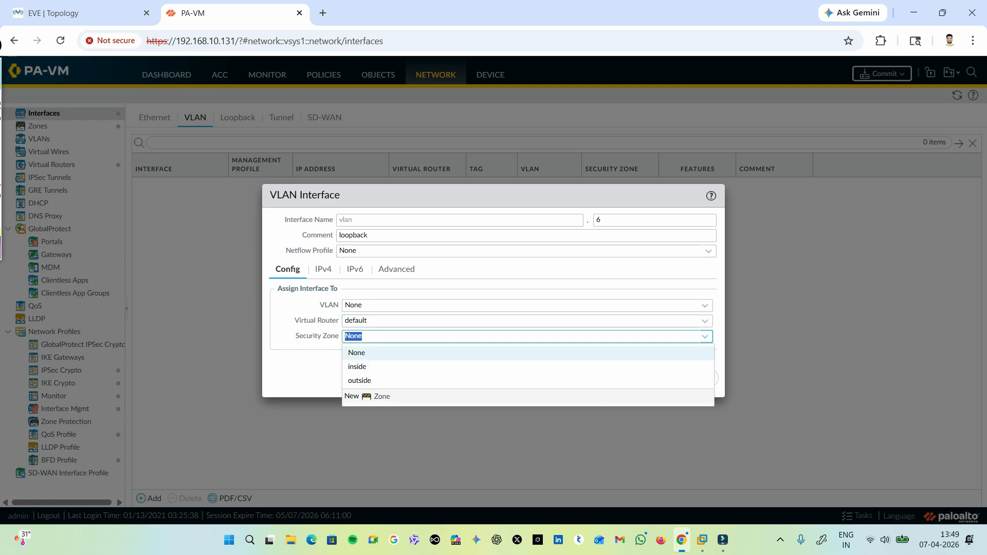
{"action": "key", "text": "Down"}
{"action": "key", "text": "Down"}
{"action": "key", "text": "Up"}
{"action": "key", "text": "Return"}
Add the static IPv4 address 6.6.6.6/32 to VLAN interface 6.
{"action": "left_click", "coordinate": [323, 270]}
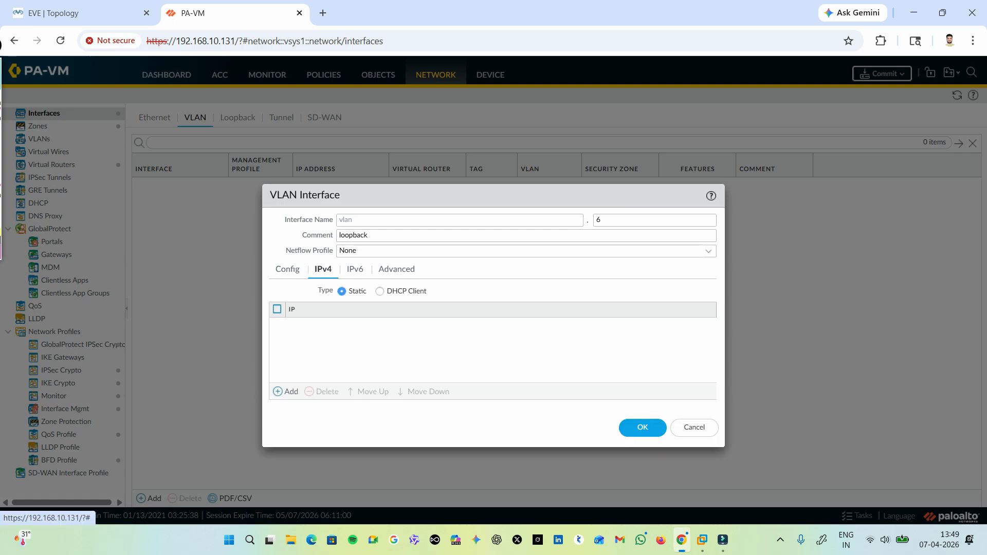
{"action": "left_click", "coordinate": [291, 392]}
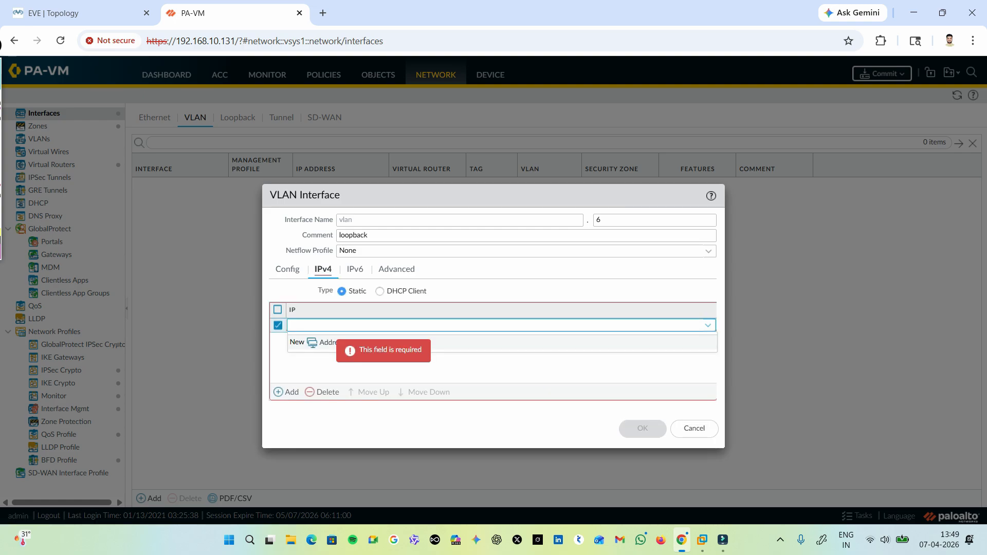
{"action": "type", "text": "6.6.6.6/32"}
{"action": "key", "text": "Return"}
Set VLAN interface 6's management profile to ping and save the interface.
{"action": "left_click", "coordinate": [396, 269]}
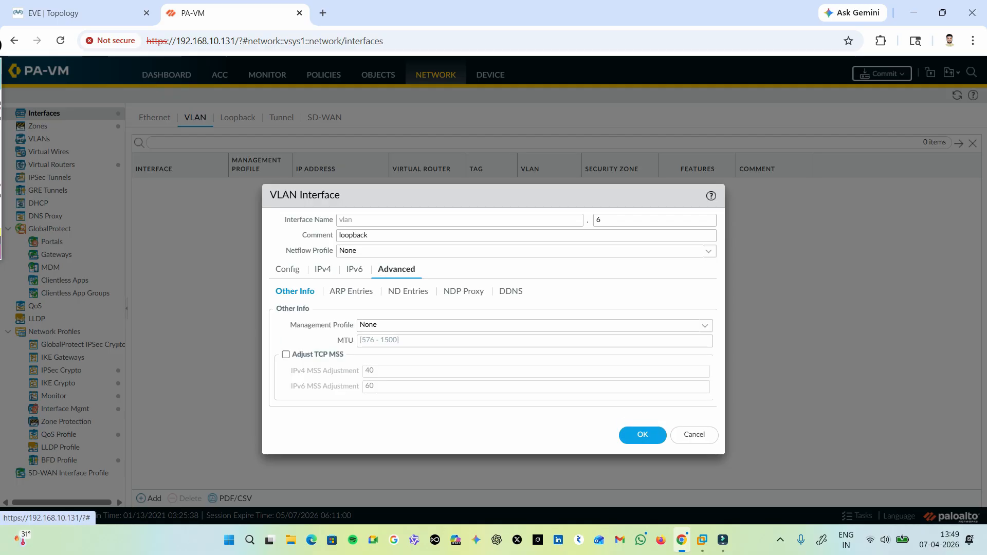
{"action": "left_click", "coordinate": [411, 325]}
{"action": "left_click", "coordinate": [369, 370]}
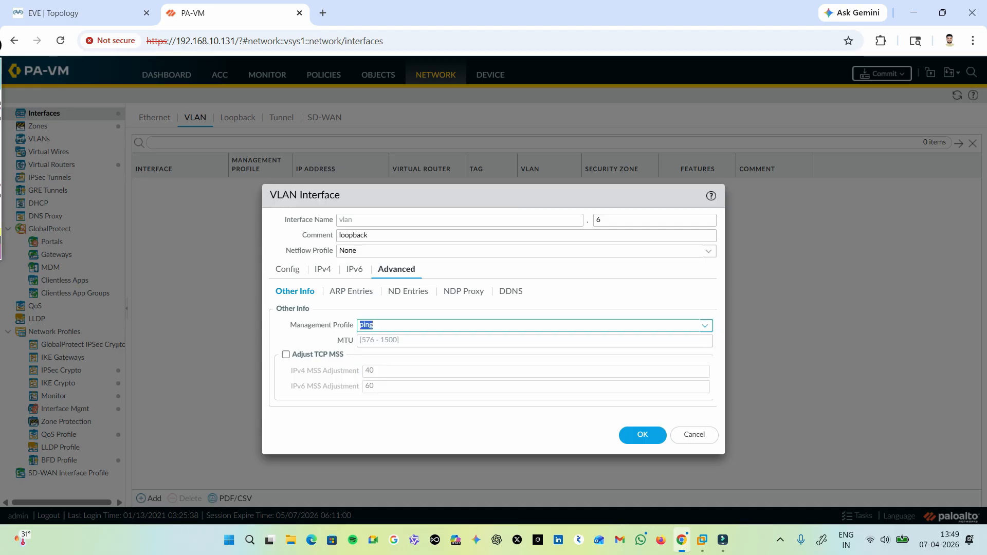
{"action": "left_click", "coordinate": [643, 435]}
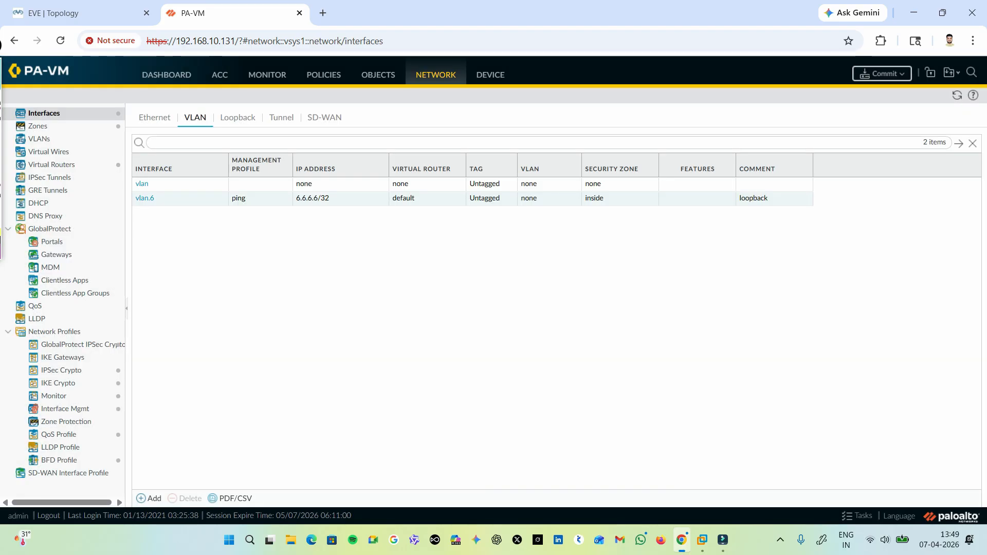
Add a VLAN interface numbered 7, assigned to the virtual router default and the security zone inside.
{"action": "left_click", "coordinate": [150, 499]}
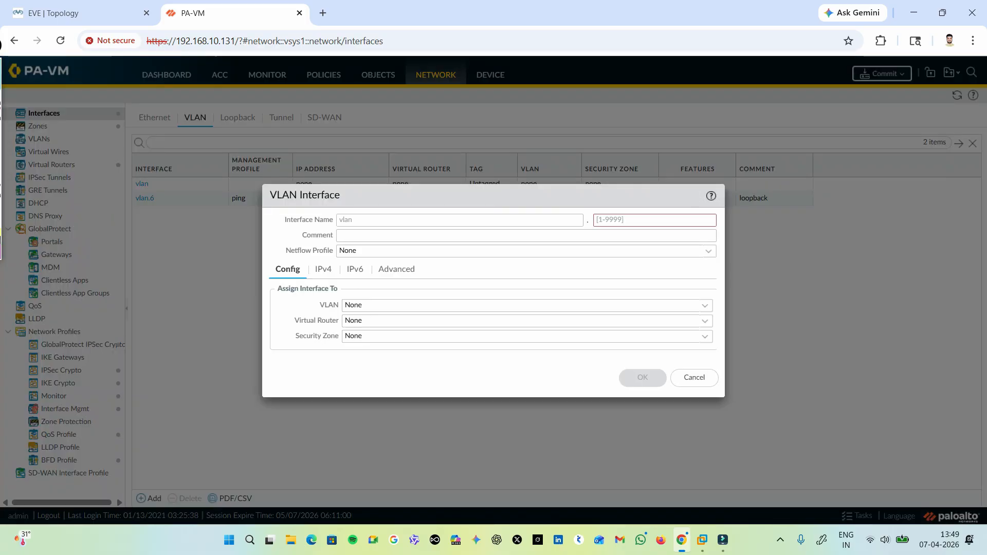
{"action": "left_click", "coordinate": [618, 220]}
{"action": "type", "text": "7"}
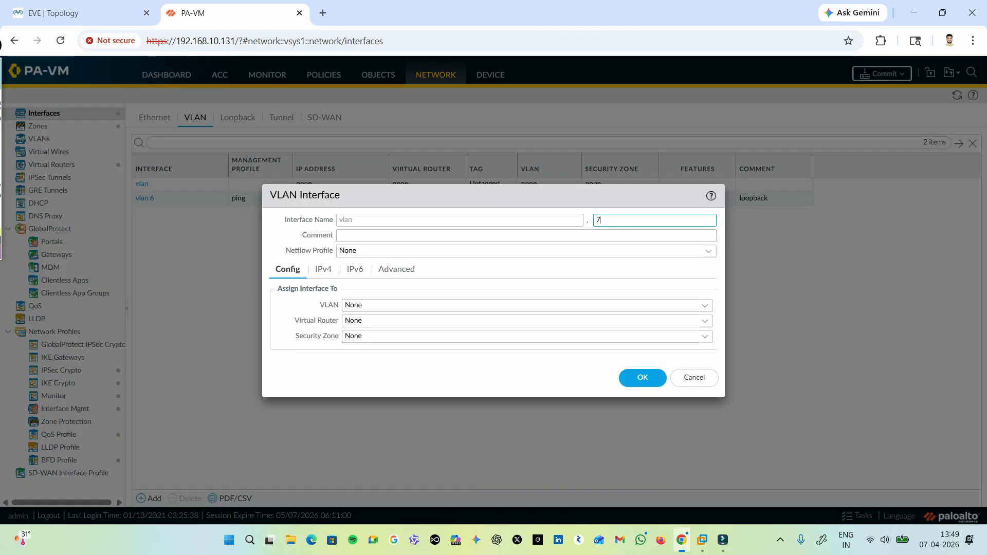
{"action": "left_click", "coordinate": [527, 321]}
{"action": "left_click", "coordinate": [527, 351]}
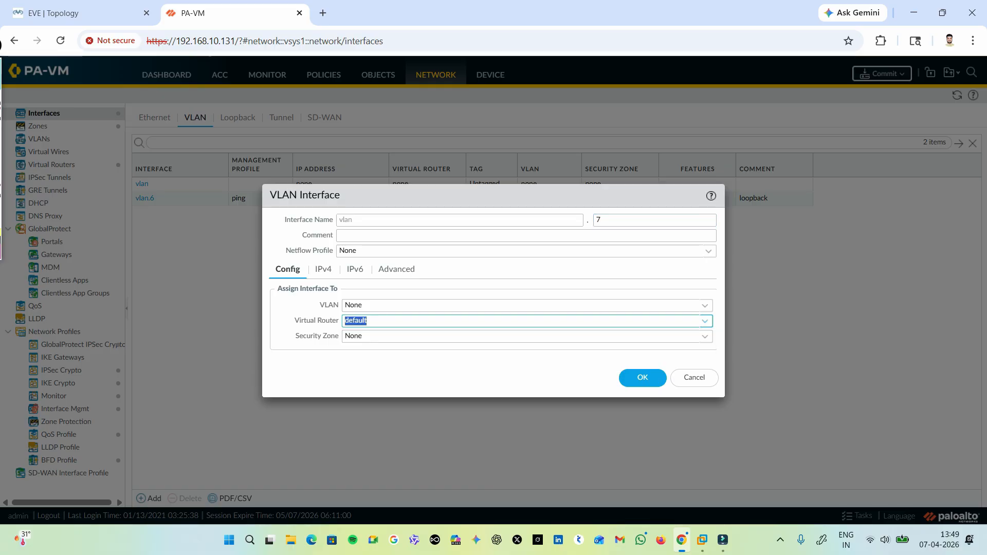
{"action": "left_click", "coordinate": [528, 336]}
{"action": "left_click", "coordinate": [527, 367]}
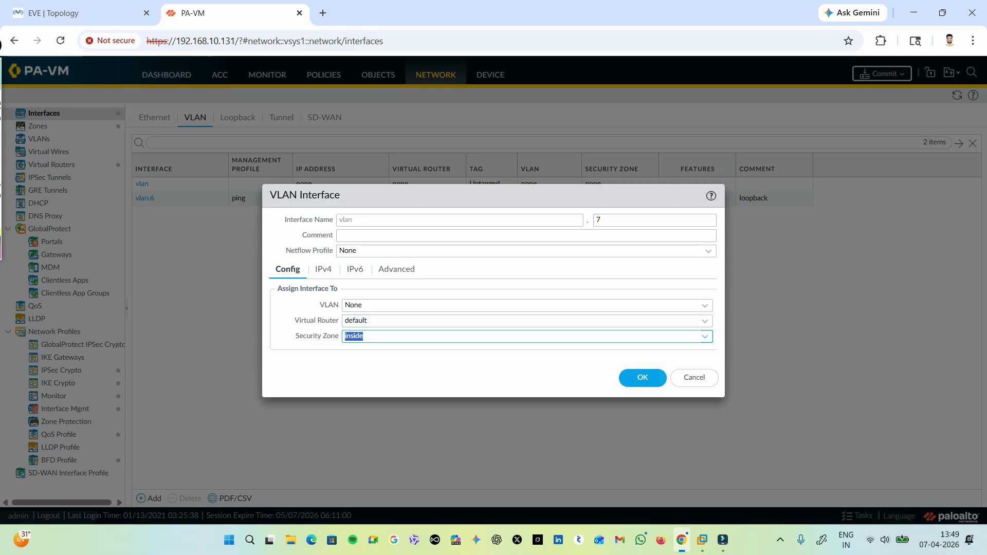
Add the static IPv4 address 7.7.7.7/32 to VLAN interface 7.
{"action": "left_click", "coordinate": [322, 269]}
{"action": "left_click", "coordinate": [289, 392]}
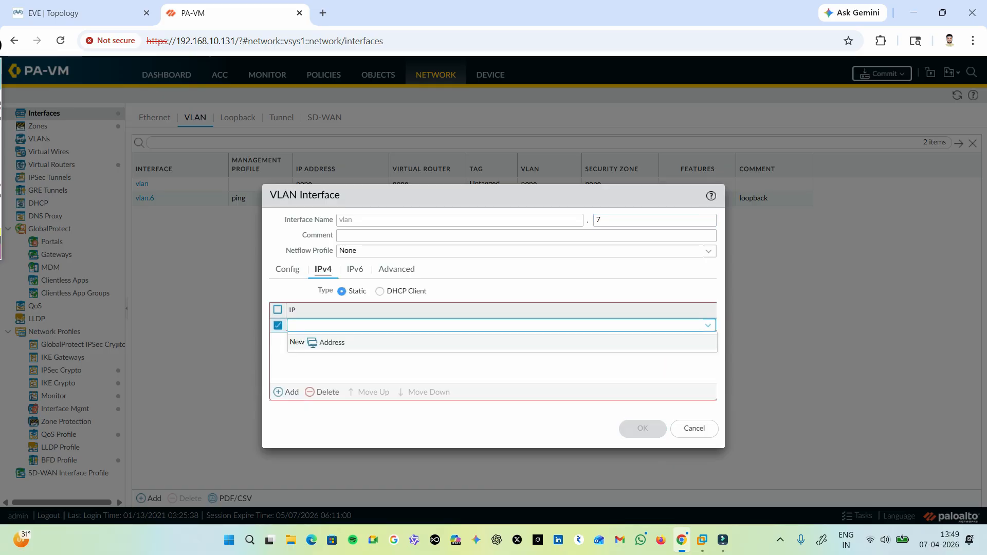
{"action": "type", "text": "7.7.7.7"}
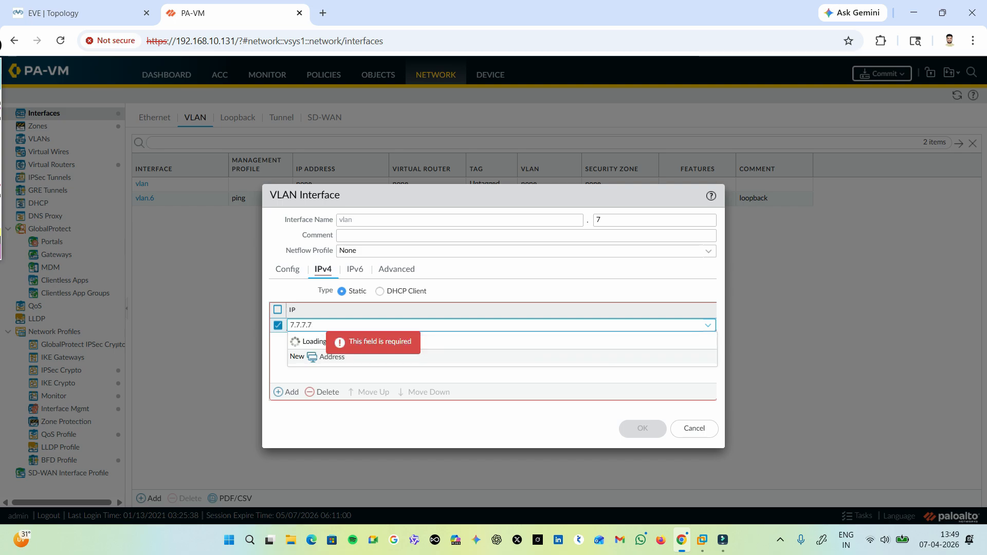
{"action": "type", "text": "/32"}
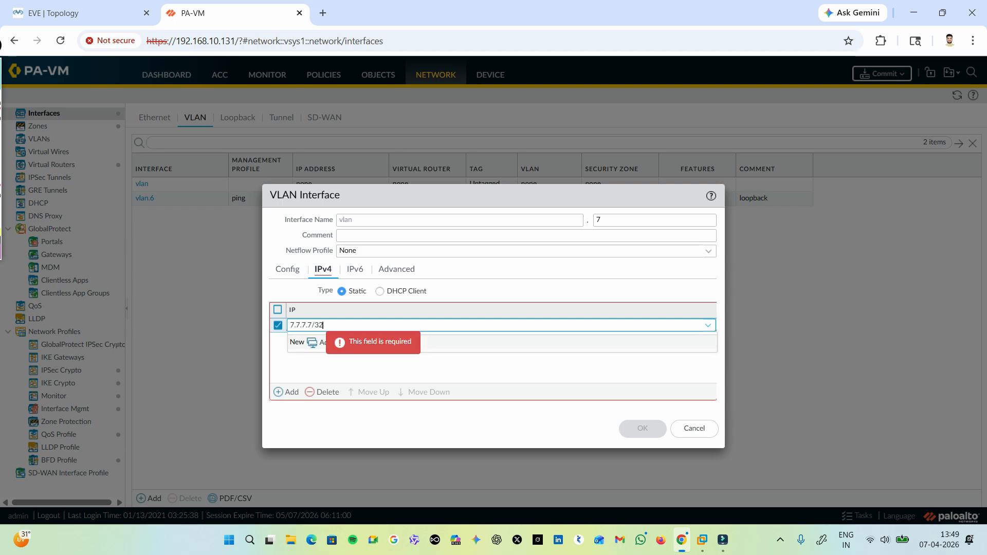
{"action": "key", "text": "Return"}
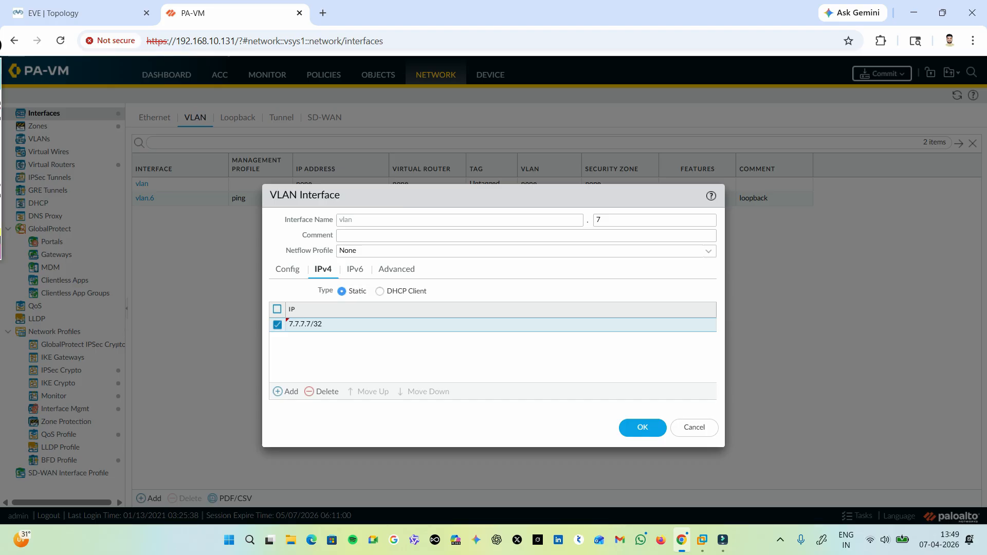
Change the prefix length of VLAN interface 7's address so it reads 7.7.7.7/8.
{"action": "left_click", "coordinate": [329, 325]}
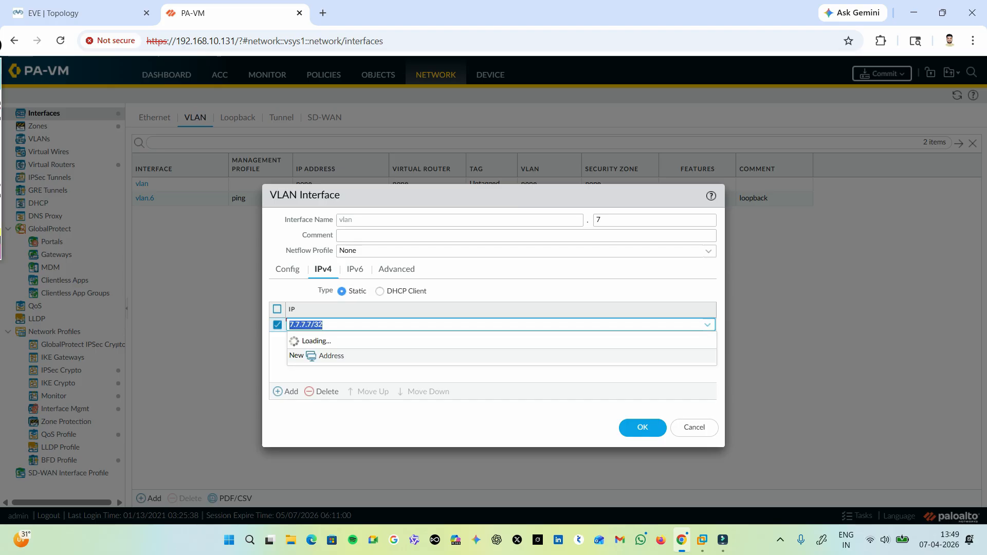
{"action": "left_click", "coordinate": [329, 325]}
{"action": "key", "text": "BackSpace"}
{"action": "key", "text": "BackSpace"}
{"action": "type", "text": "8"}
{"action": "key", "text": "Return"}
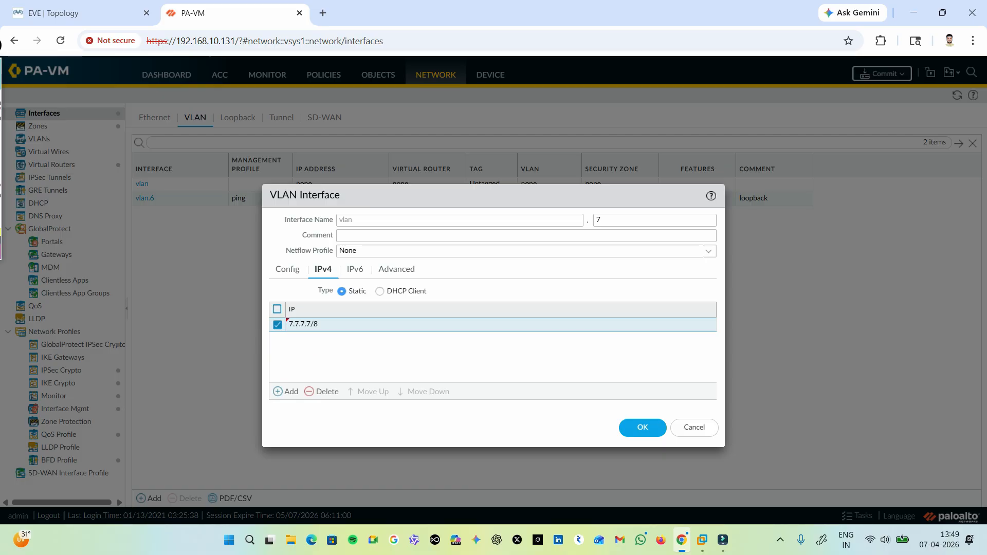
Set VLAN interface 7's management profile to ping and save the interface.
{"action": "left_click", "coordinate": [396, 270]}
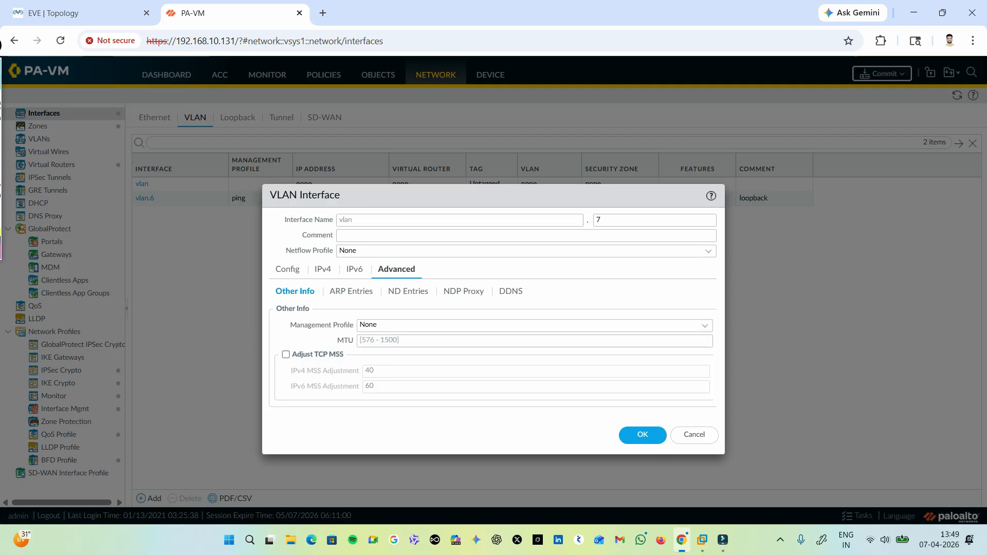
{"action": "left_click", "coordinate": [411, 326]}
{"action": "left_click", "coordinate": [411, 326]}
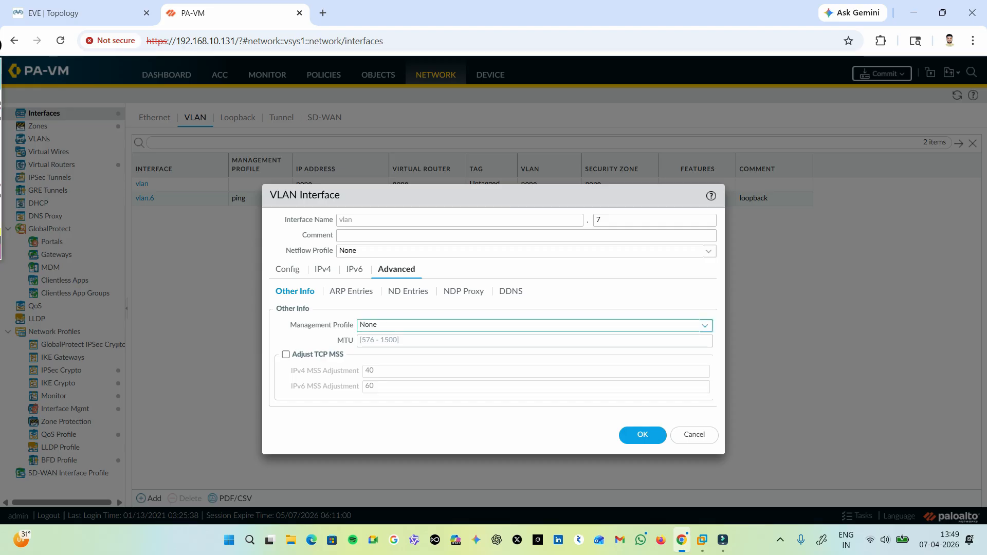
{"action": "left_click", "coordinate": [705, 325]}
{"action": "left_click", "coordinate": [535, 371]}
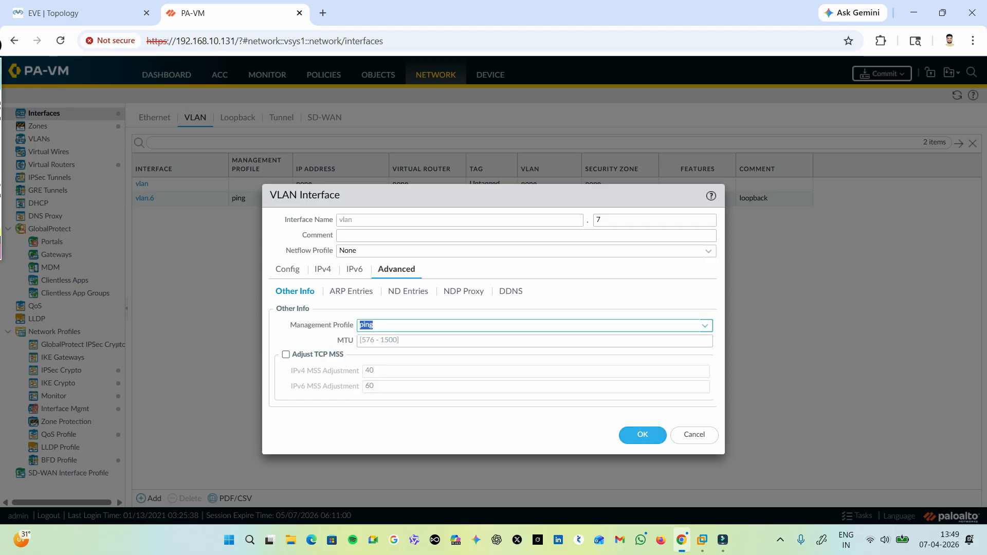
{"action": "left_click", "coordinate": [642, 435]}
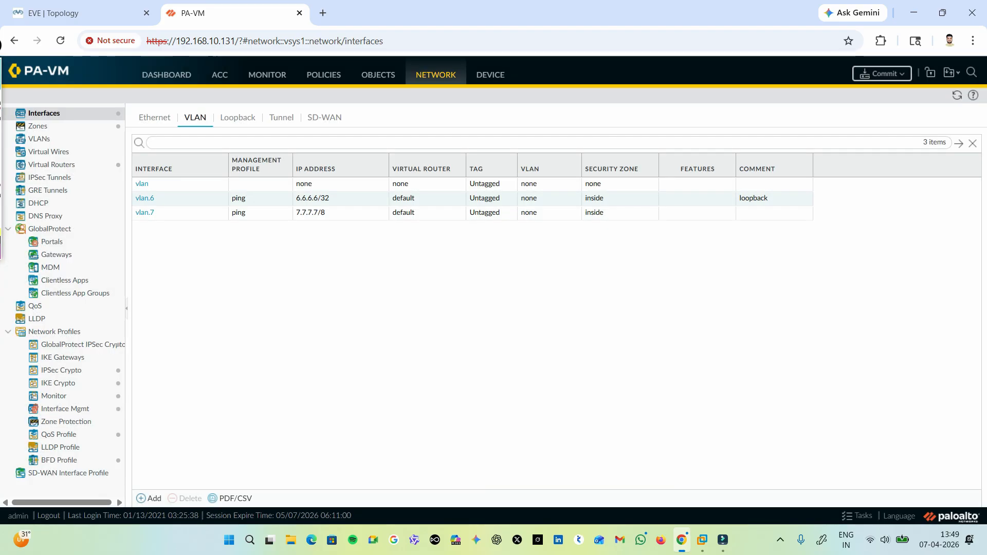
Change the static IPv4 address of VLAN interface 6 to 6.6.6.6/8 and save the interface.
{"action": "left_click", "coordinate": [144, 199]}
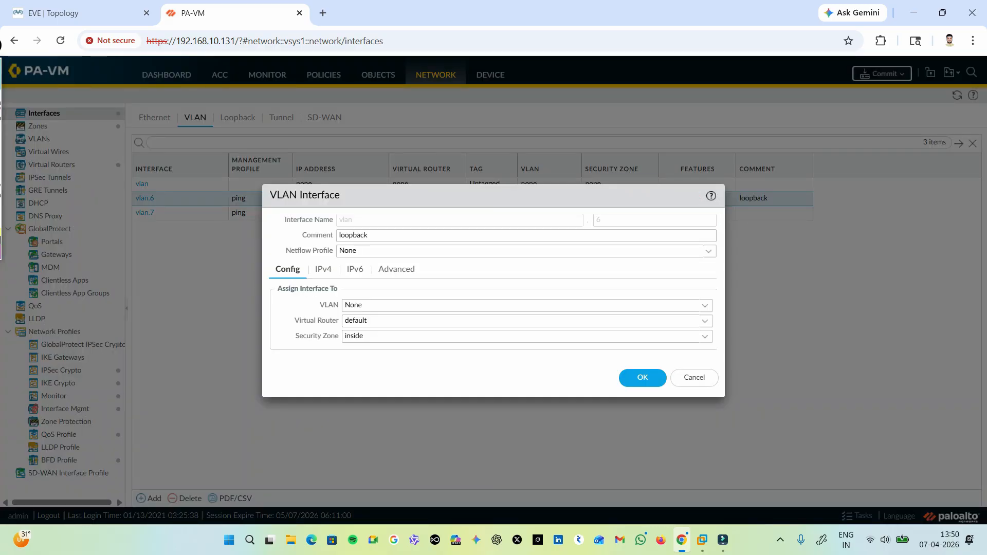
{"action": "left_click", "coordinate": [323, 269]}
{"action": "left_click", "coordinate": [306, 325]}
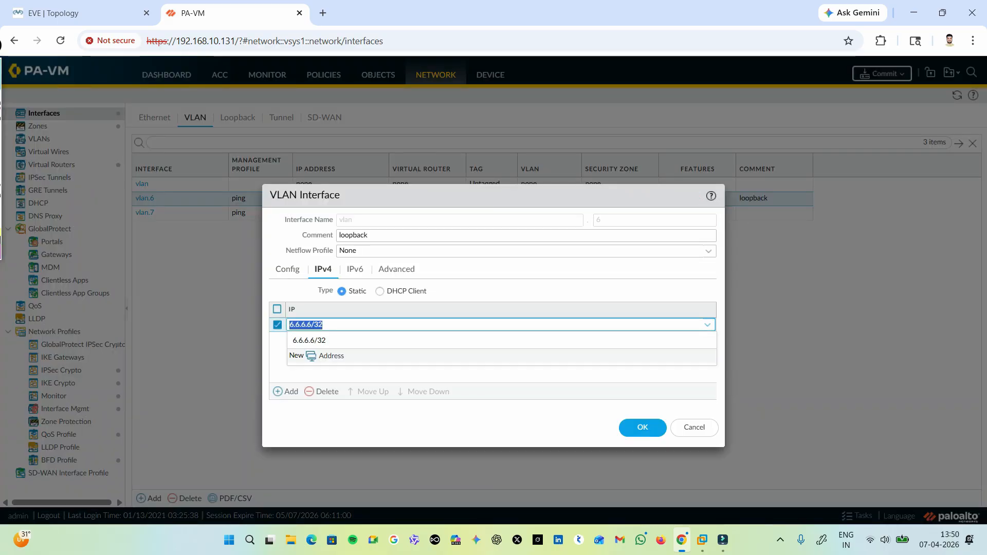
{"action": "key", "text": "End"}
{"action": "key", "text": "BackSpace"}
{"action": "type", "text": "8"}
{"action": "key", "text": "Return"}
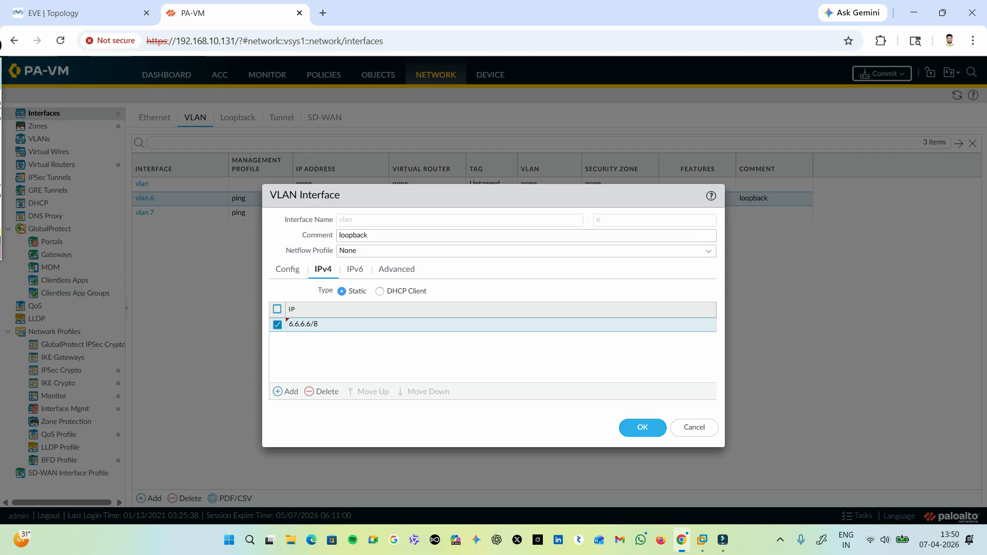
{"action": "left_click", "coordinate": [643, 427]}
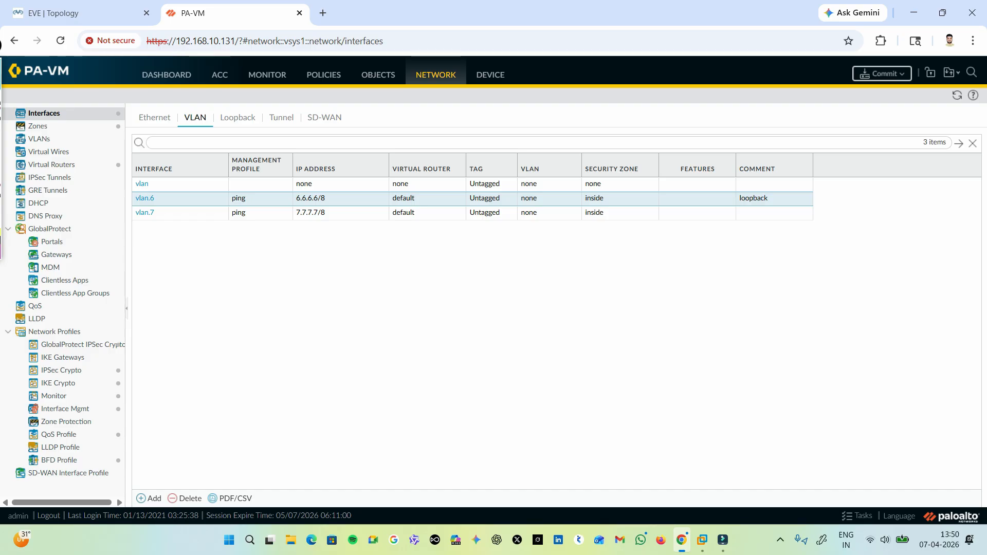
Open the default virtual router's RIP settings and enable RIP.
{"action": "left_click", "coordinate": [52, 165]}
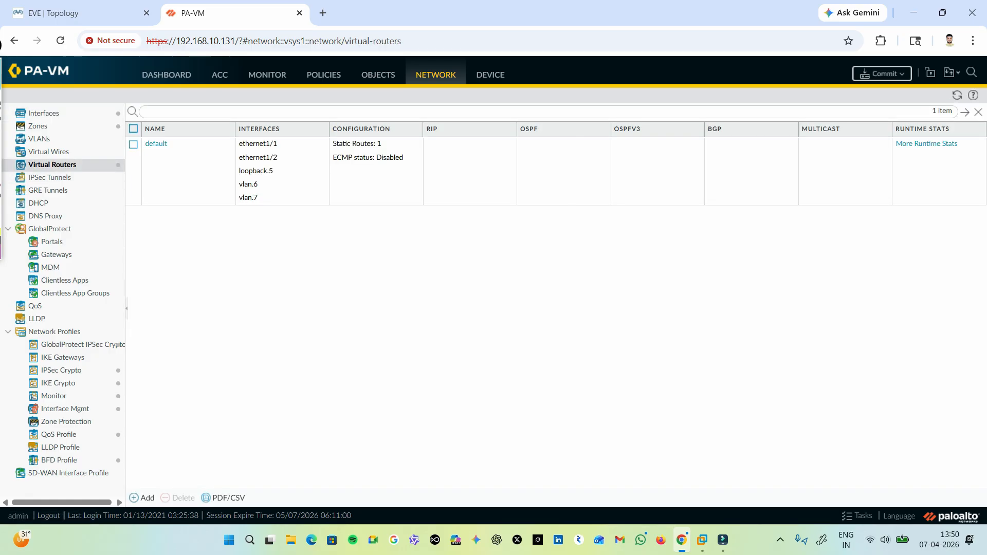
{"action": "left_click", "coordinate": [156, 144]}
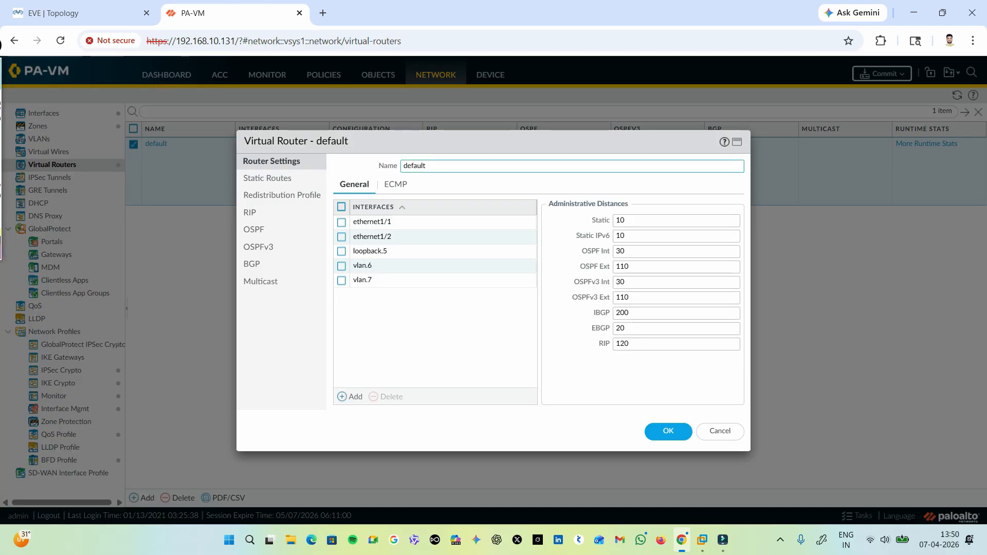
{"action": "left_click", "coordinate": [249, 213]}
{"action": "left_click", "coordinate": [405, 166]}
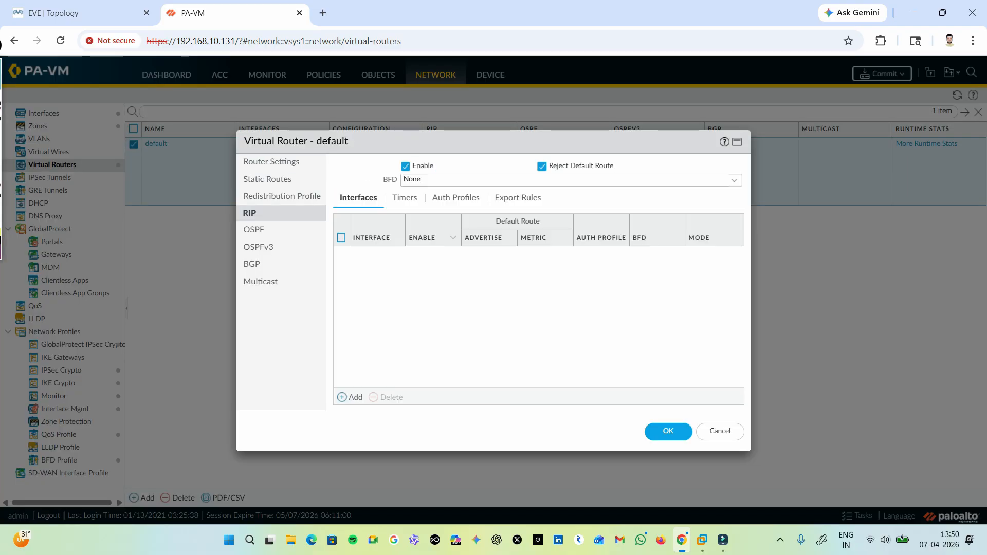
Add ethernet1/2 as an enabled RIP interface in normal mode on the default virtual router.
{"action": "left_click", "coordinate": [352, 397]}
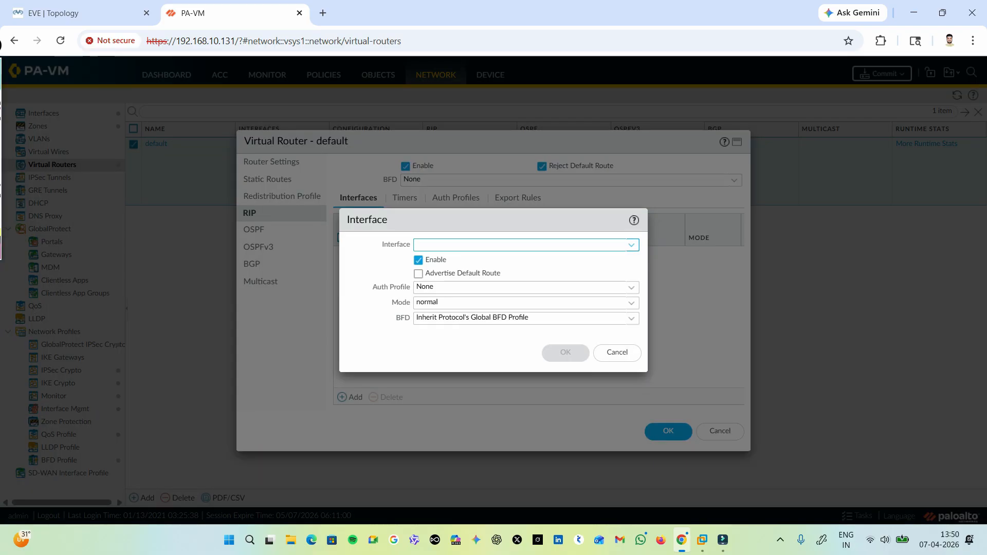
{"action": "left_click", "coordinate": [631, 246]}
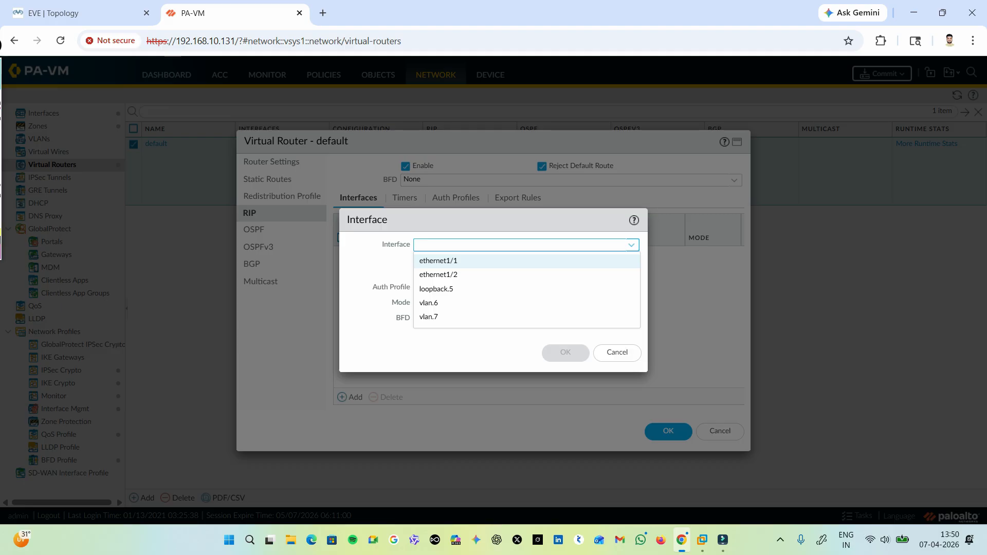
{"action": "key", "text": "Down"}
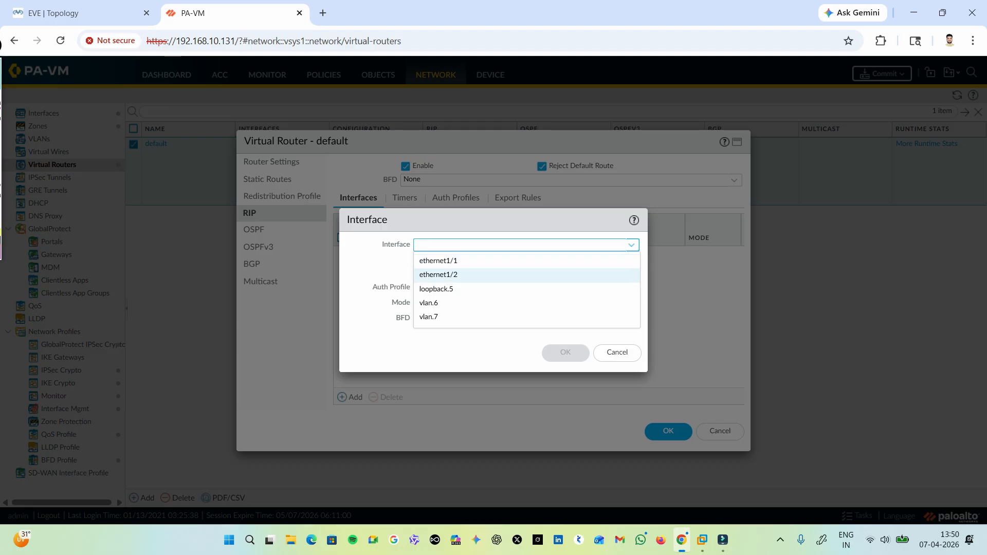
{"action": "key", "text": "Return"}
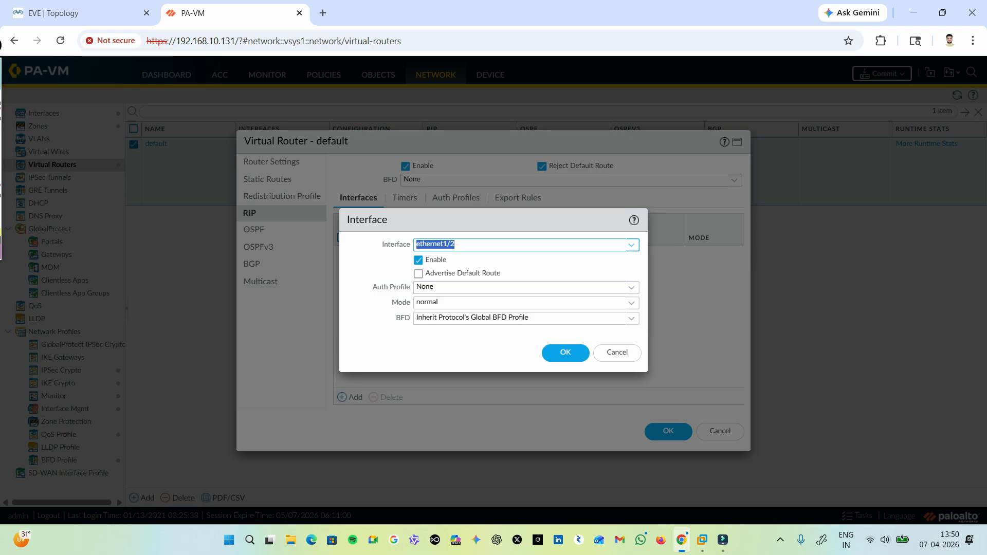
{"action": "key", "text": "Return"}
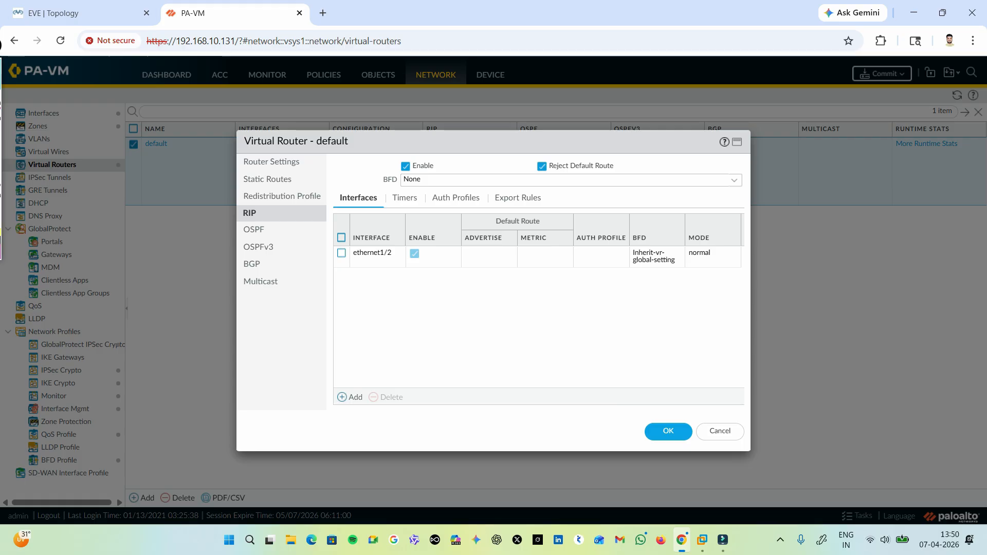
Add vlan.6 as an enabled RIP interface in normal mode on the default virtual router.
{"action": "left_click", "coordinate": [77, 14]}
{"action": "left_click", "coordinate": [226, 13]}
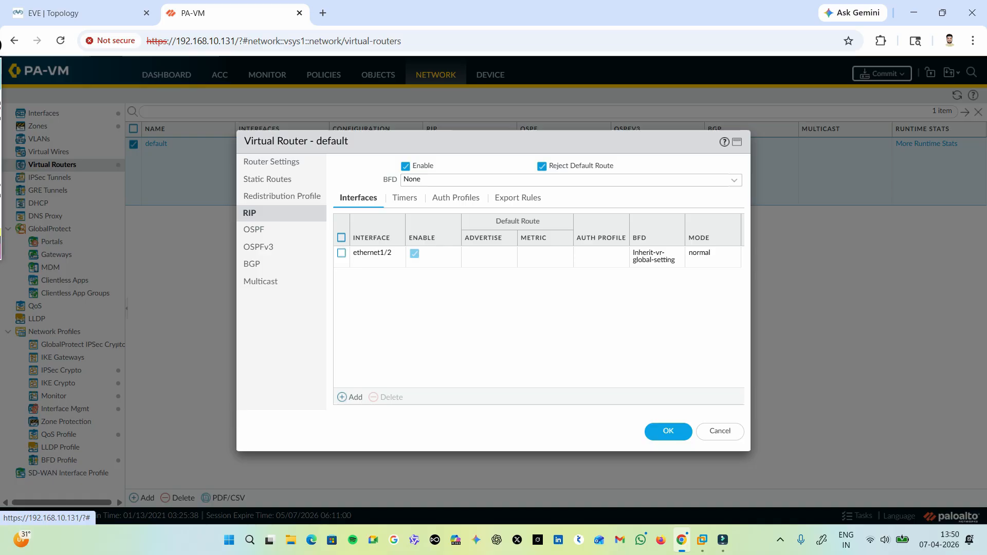
{"action": "left_click", "coordinate": [350, 397]}
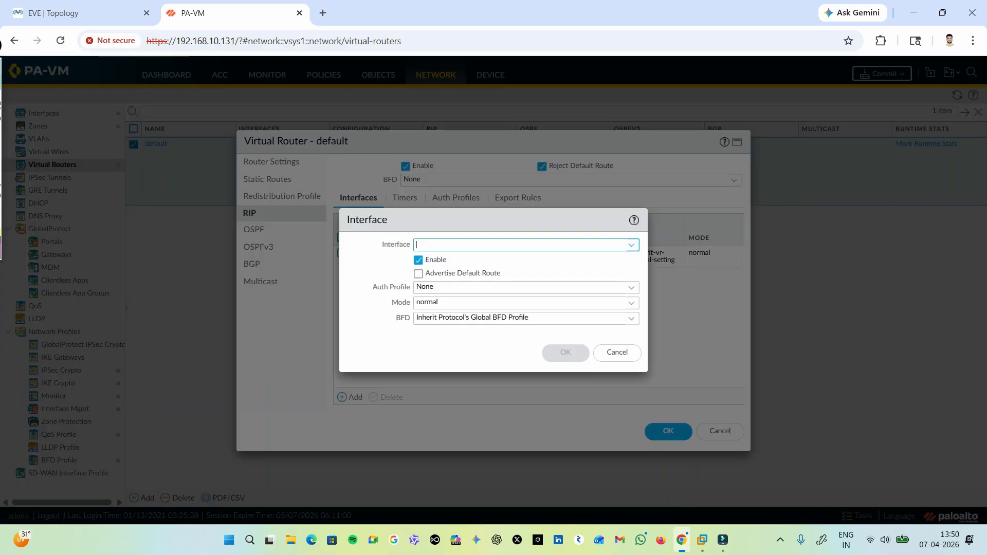
{"action": "left_click", "coordinate": [631, 246]}
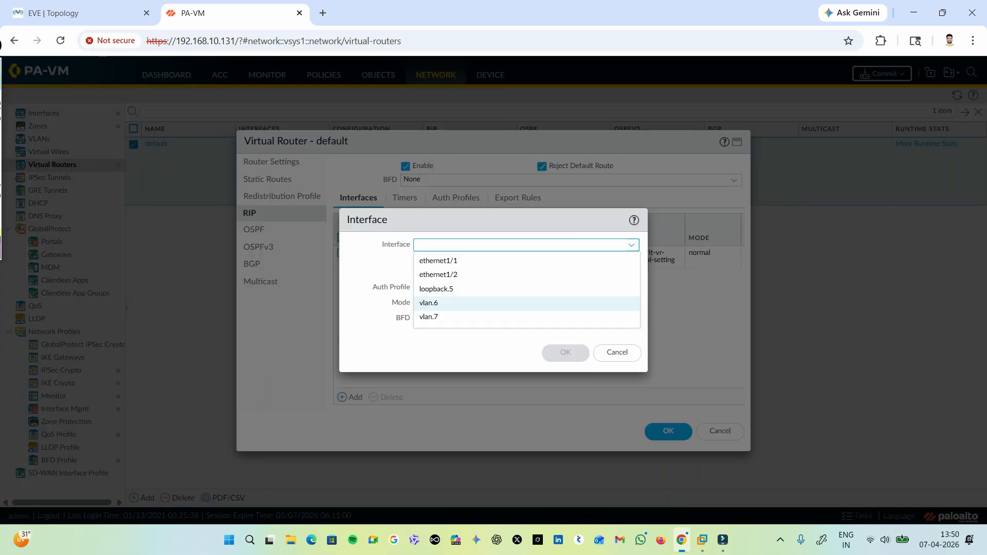
{"action": "left_click", "coordinate": [526, 303]}
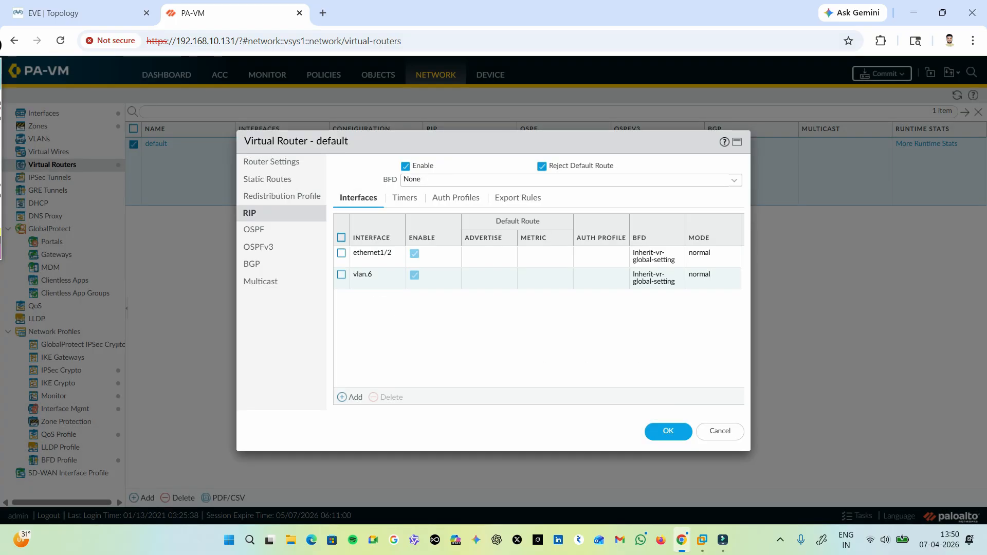
{"action": "left_click", "coordinate": [565, 353]}
Add vlan.7 as an enabled RIP interface and save the default virtual router's settings.
{"action": "left_click", "coordinate": [350, 397]}
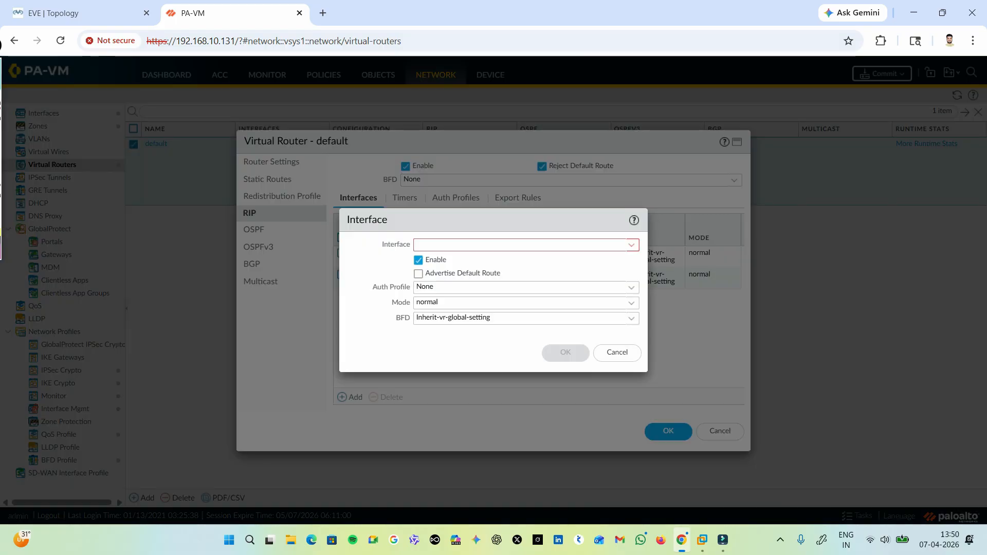
{"action": "left_click", "coordinate": [632, 245]}
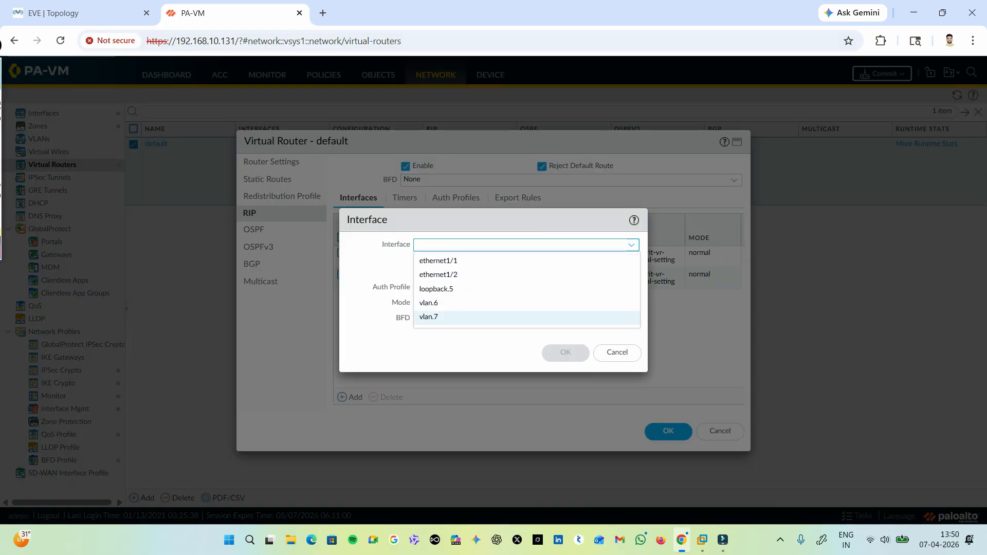
{"action": "left_click", "coordinate": [429, 317]}
{"action": "left_click", "coordinate": [565, 353]}
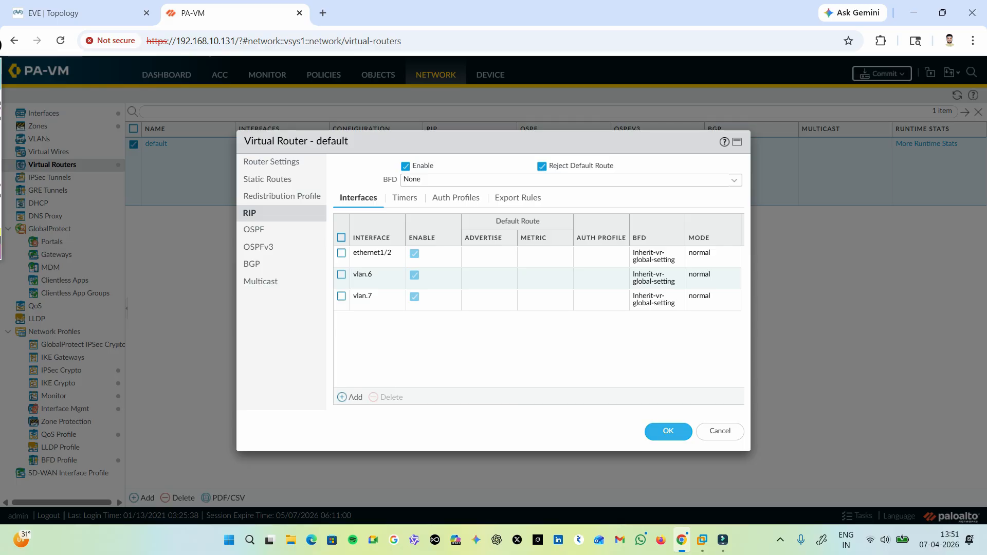
{"action": "left_click", "coordinate": [668, 431]}
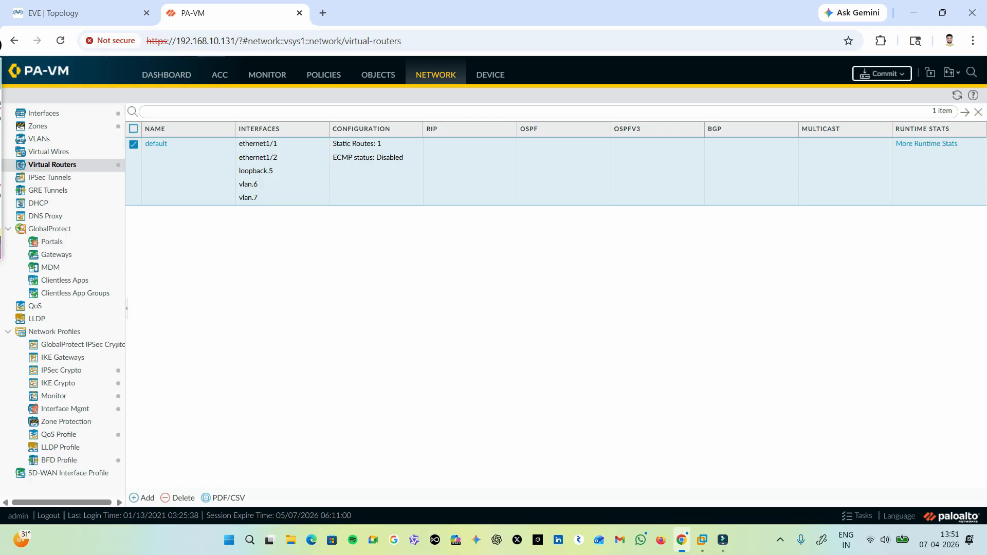
Commit all pending configuration changes to the firewall.
{"action": "left_click", "coordinate": [882, 74]}
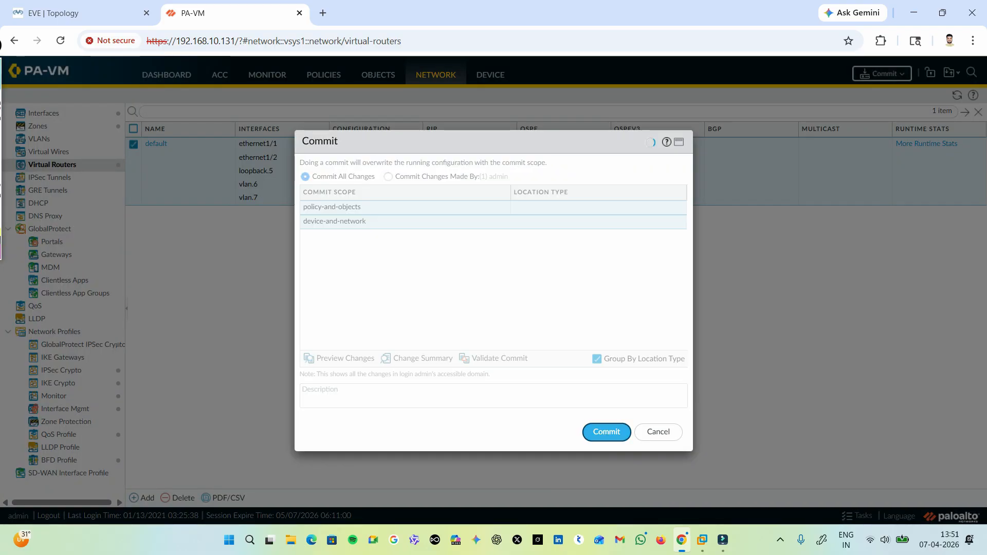
{"action": "left_click", "coordinate": [607, 432]}
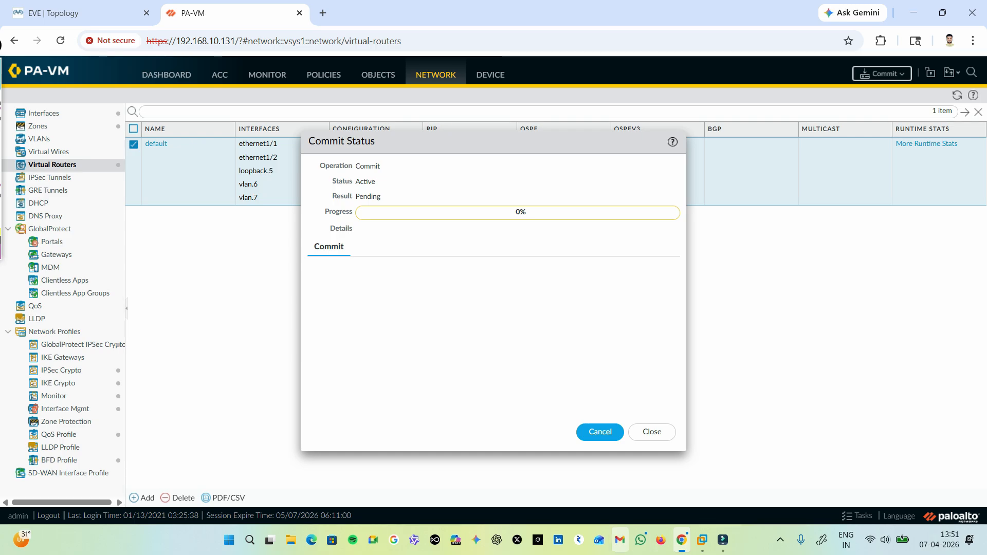
Open Router1's console from the EVE topology and display its IP routing table with show ip route.
{"action": "left_click", "coordinate": [78, 13]}
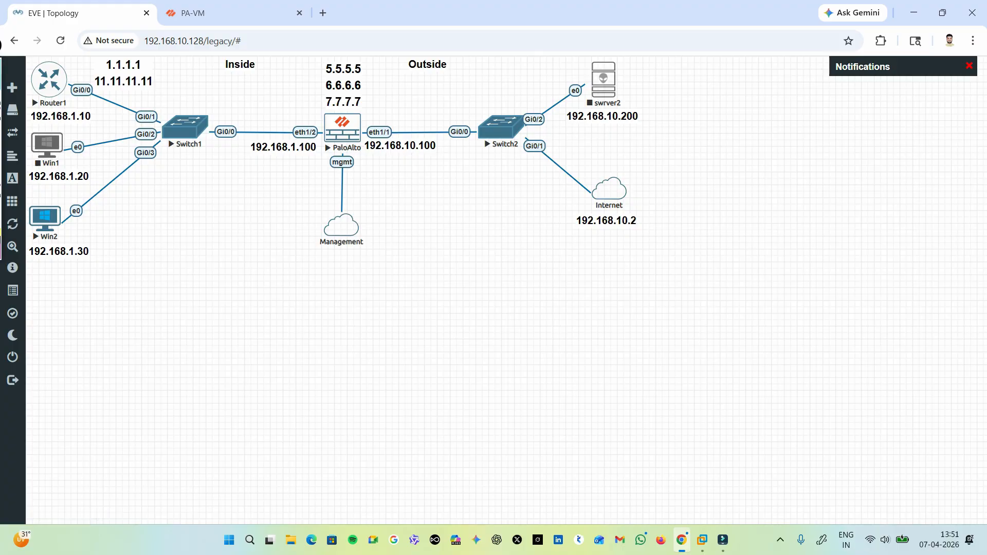
{"action": "left_click", "coordinate": [49, 80]}
{"action": "left_click", "coordinate": [497, 137]}
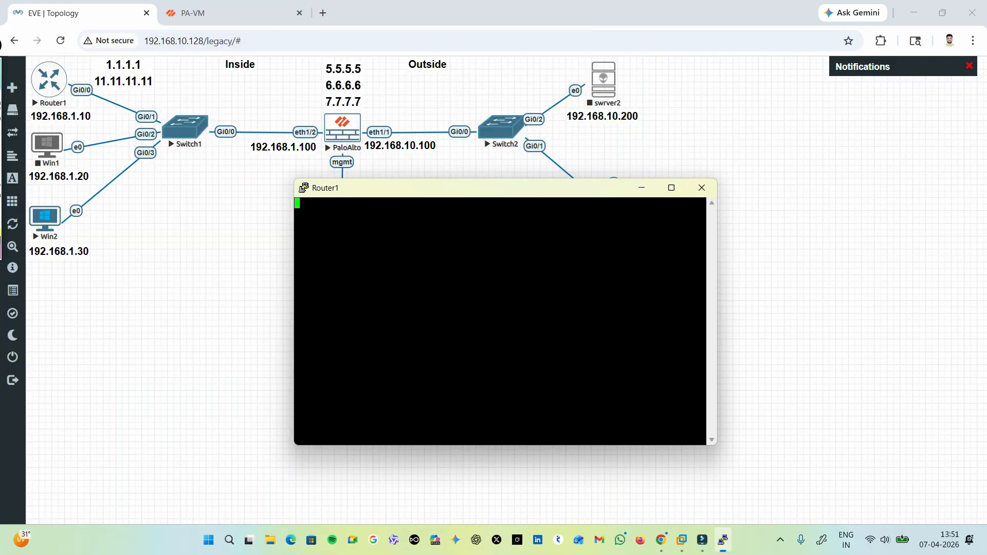
{"action": "key", "text": "Return"}
{"action": "key", "text": "Return"}
{"action": "key", "text": "Return"}
{"action": "key", "text": "Return"}
{"action": "type", "text": "sh"}
{"action": "key", "text": "Tab"}
{"action": "type", "text": "ip rout"}
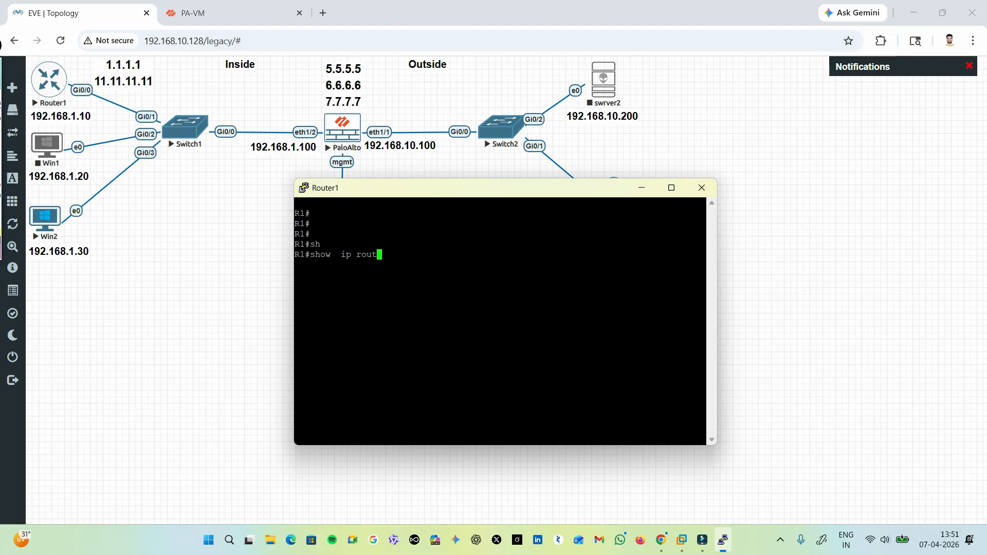
{"action": "key", "text": "Tab"}
{"action": "key", "text": "Return"}
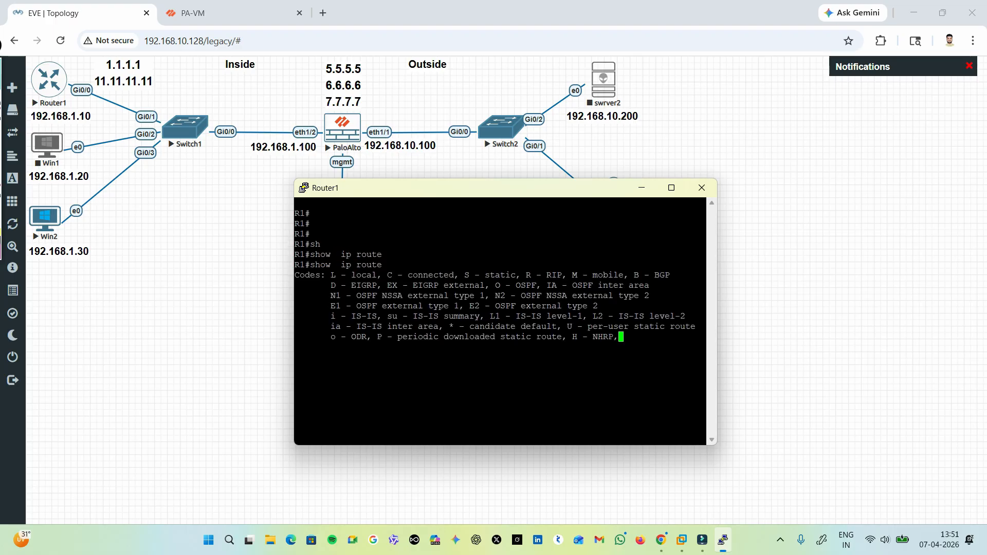
Run show ip route again on Router1 to recheck for RIP-learned routes.
{"action": "key", "text": "Return"}
{"action": "key", "text": "Return"}
{"action": "key", "text": "Return"}
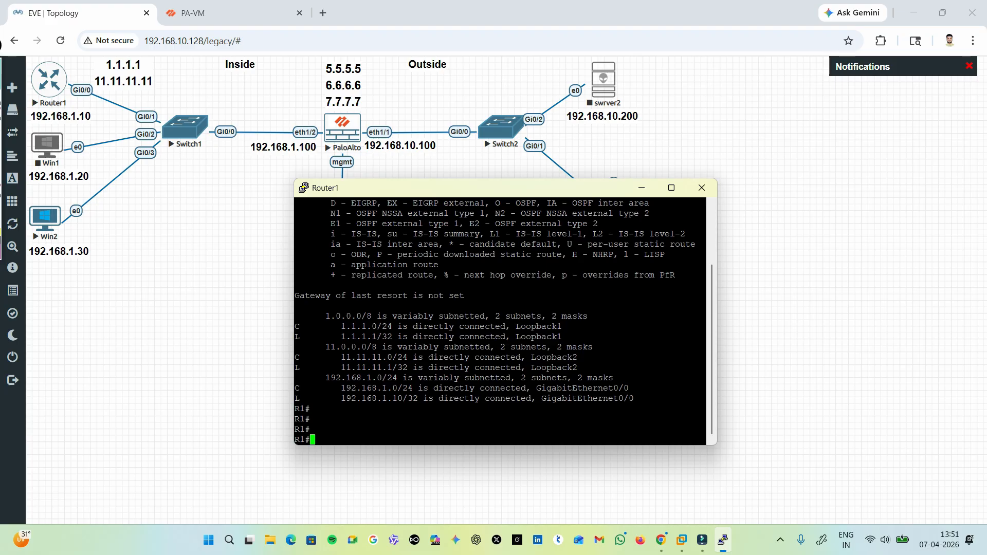
{"action": "key", "text": "Return"}
{"action": "key", "text": "Return"}
{"action": "key", "text": "Up"}
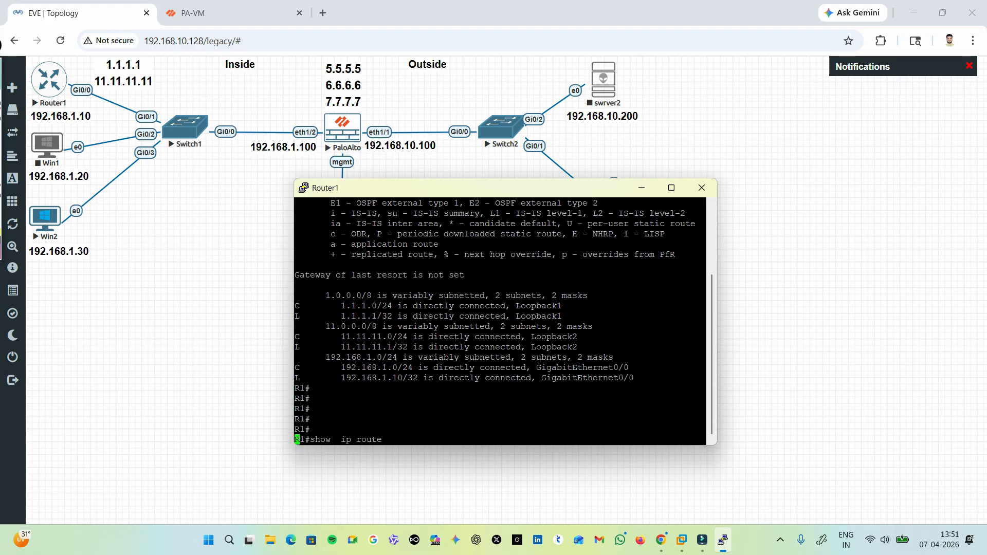
{"action": "key", "text": "Return"}
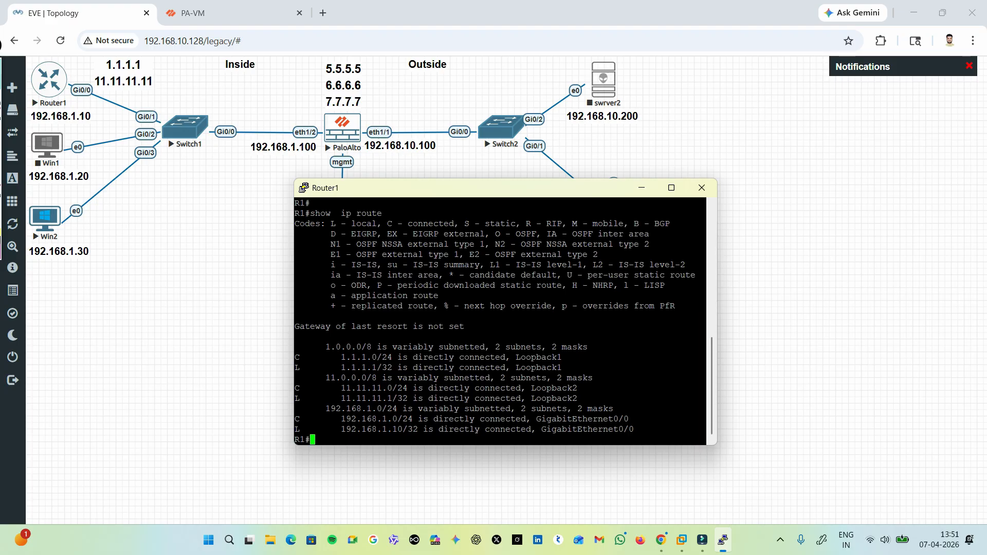
Close the firewall's finished commit status and list Router1's IP routes once more in a maximized console, examining the RIP entries.
{"action": "left_click", "coordinate": [234, 14]}
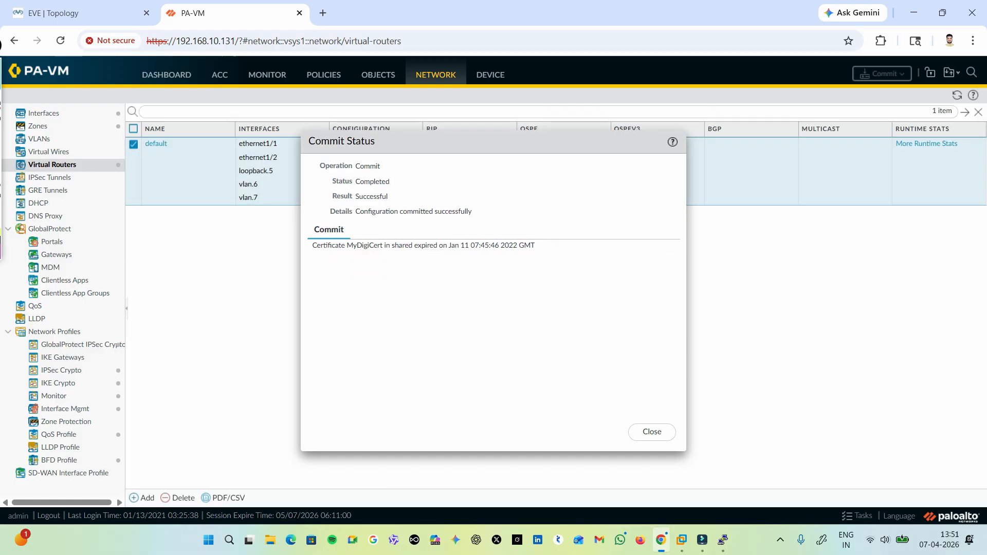
{"action": "left_click", "coordinate": [652, 431]}
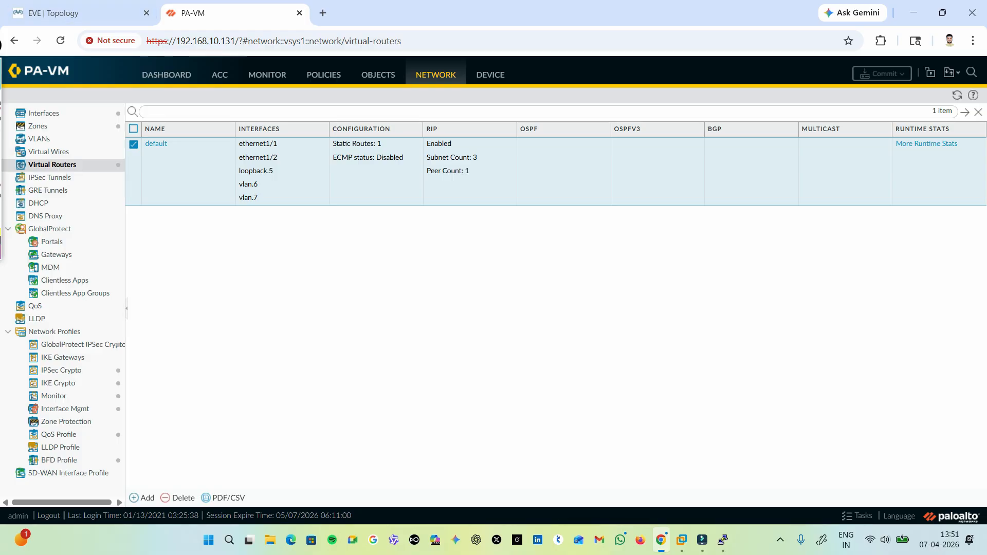
{"action": "left_click", "coordinate": [723, 540]}
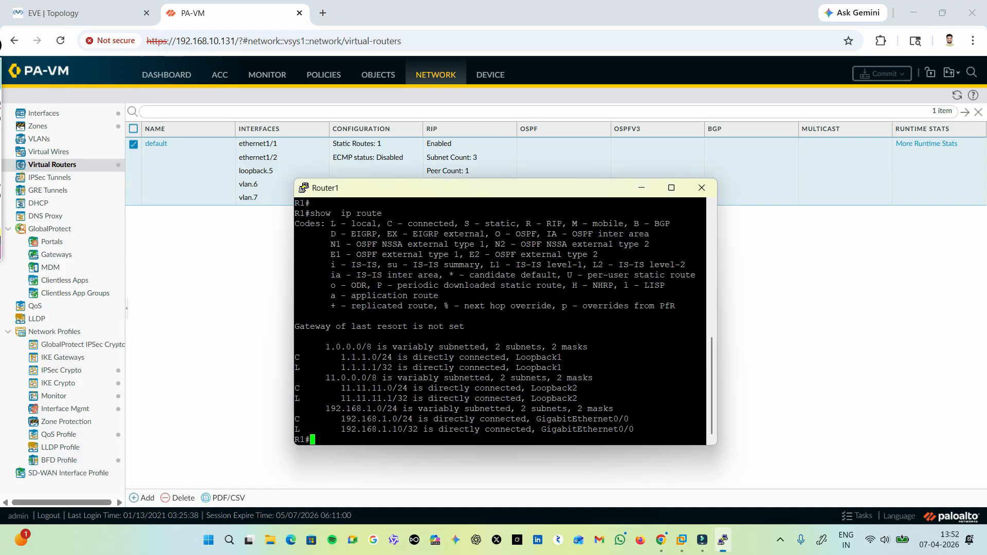
{"action": "left_click", "coordinate": [671, 188]}
{"action": "key", "text": "Return"}
{"action": "key", "text": "Return"}
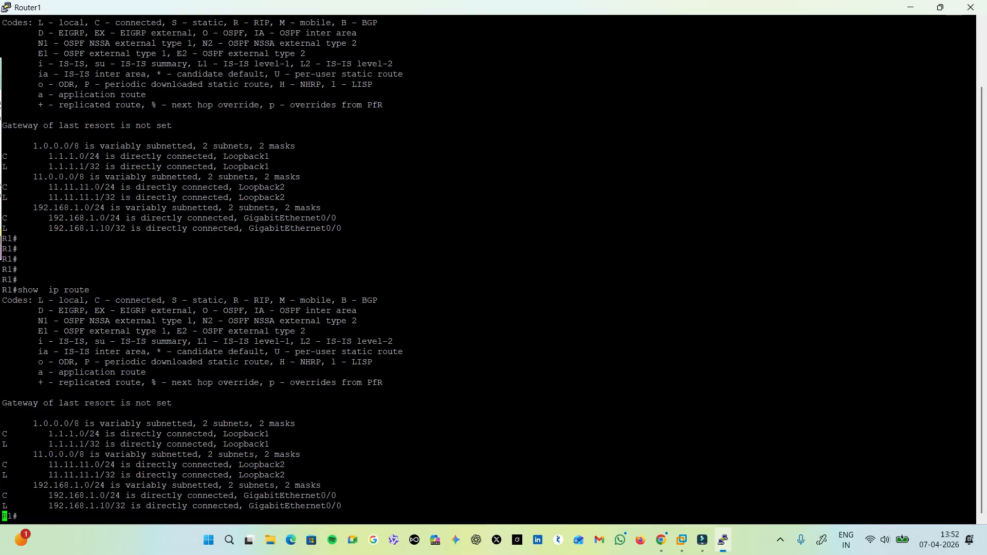
{"action": "key", "text": "Up"}
{"action": "key", "text": "Return"}
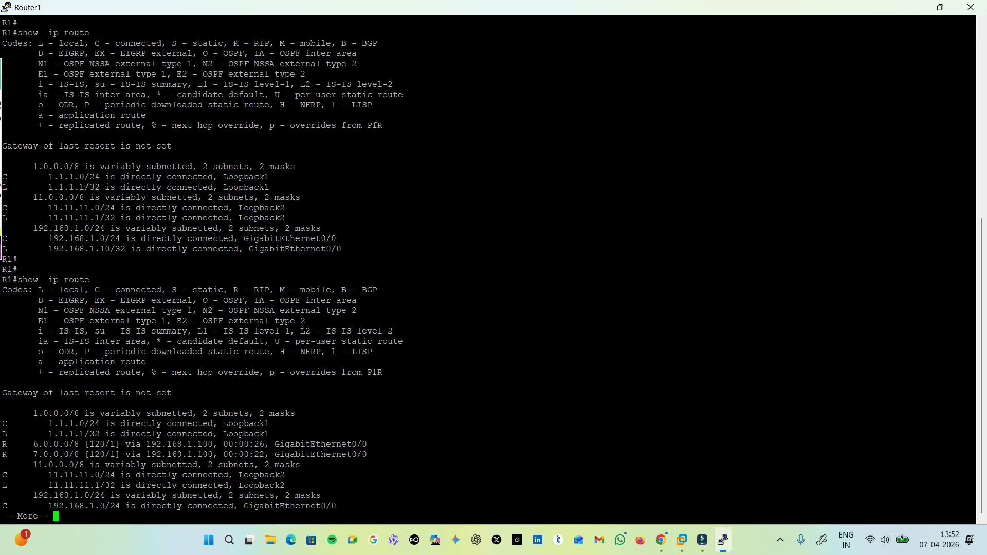
{"action": "left_click_drag", "start_coordinate": [3, 444], "coordinate": [125, 455]}
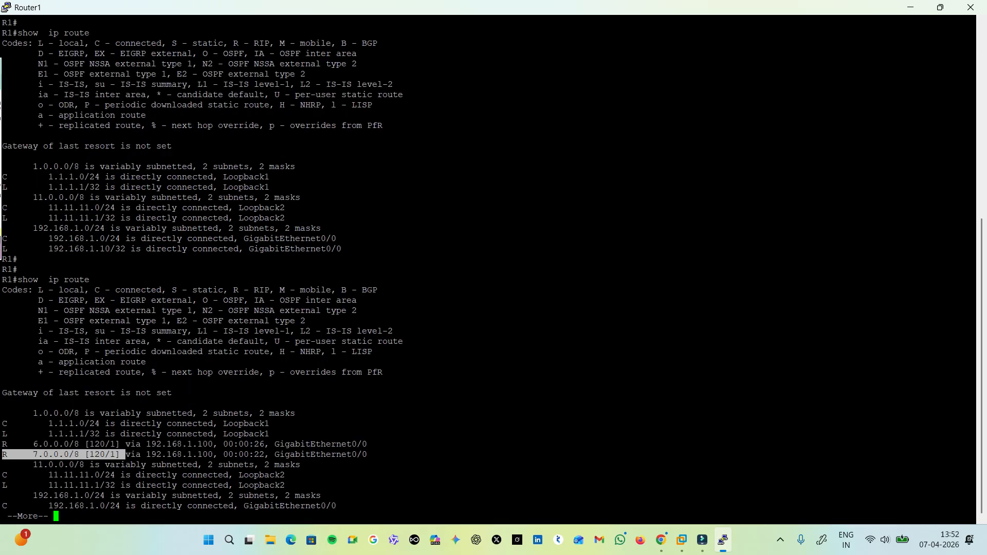
{"action": "key", "text": "Return"}
{"action": "key", "text": "Return"}
{"action": "key", "text": "Return"}
{"action": "key", "text": "Return"}
{"action": "key", "text": "Return"}
Ping 6.6.6.6 twice from Router1 to test reachability of the firewall's VLAN interface.
{"action": "type", "text": "pi"}
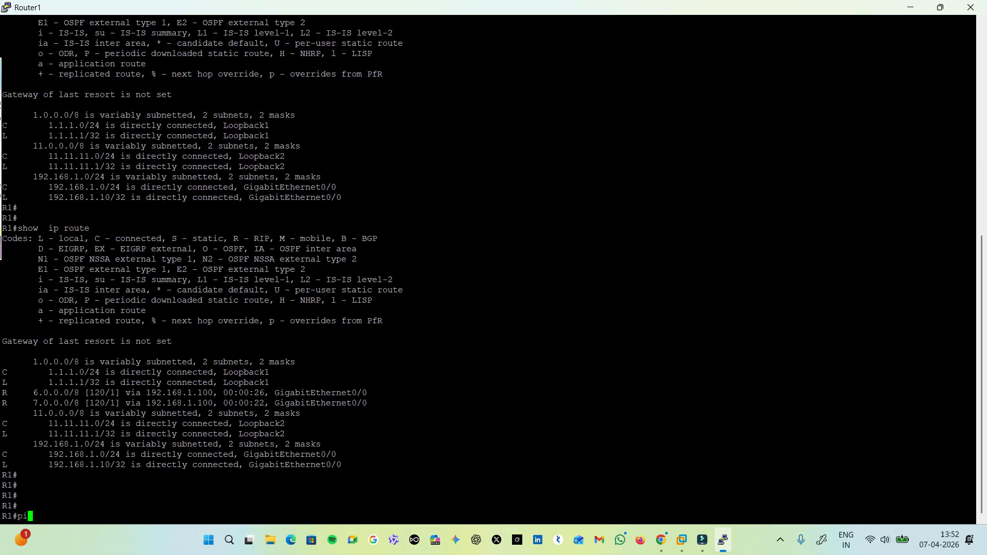
{"action": "type", "text": "ng 6.6.6.6"}
{"action": "key", "text": "Return"}
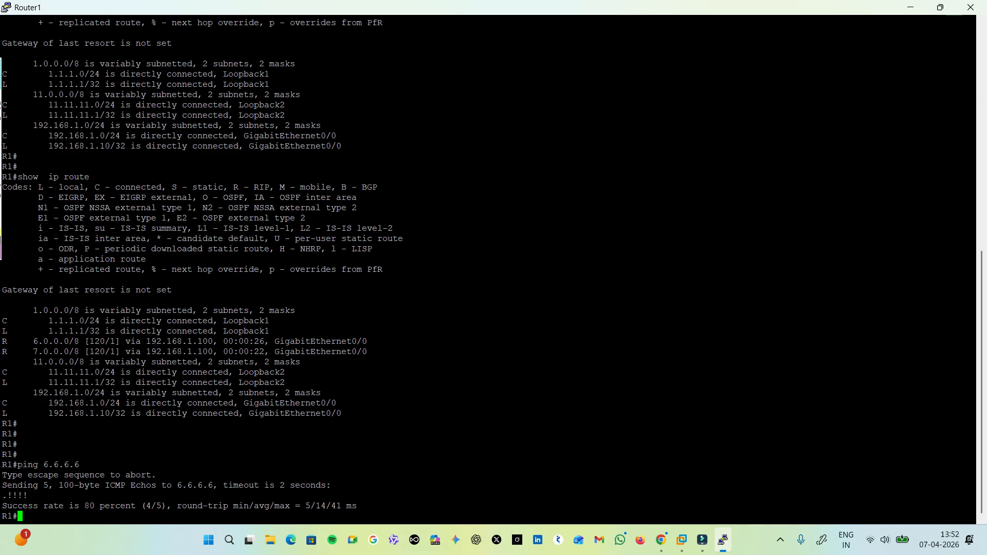
{"action": "key", "text": "Up"}
{"action": "key", "text": "Return"}
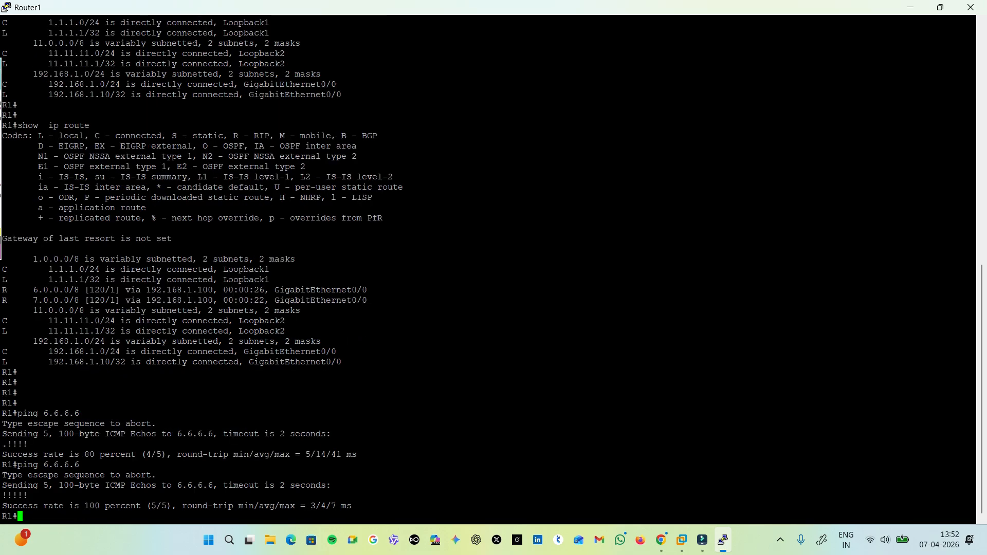
Compare the reply lines of the two pings and ping 6.6.6.6 from Router1 one more time.
{"action": "left_click_drag", "start_coordinate": [974, 445], "coordinate": [1, 444]}
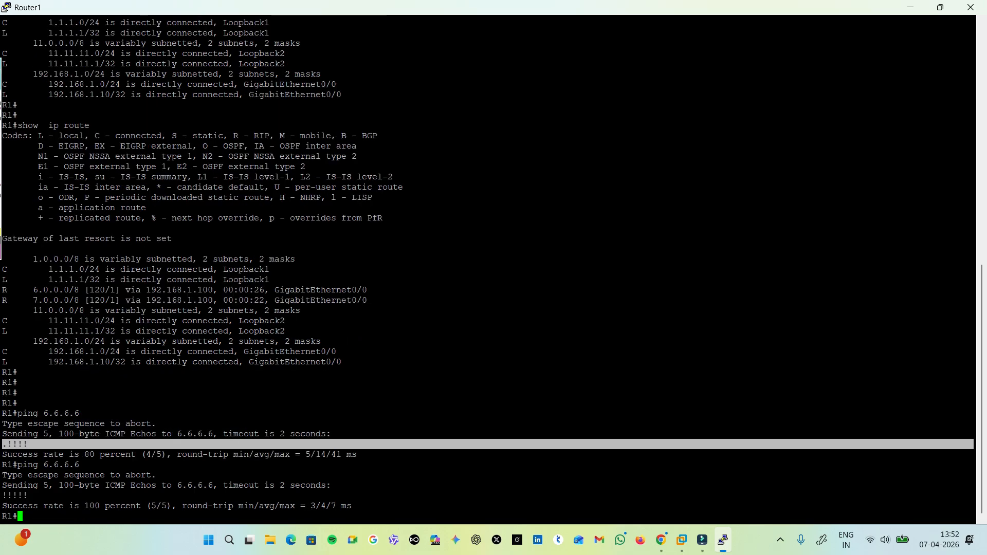
{"action": "left_click", "coordinate": [1, 444]}
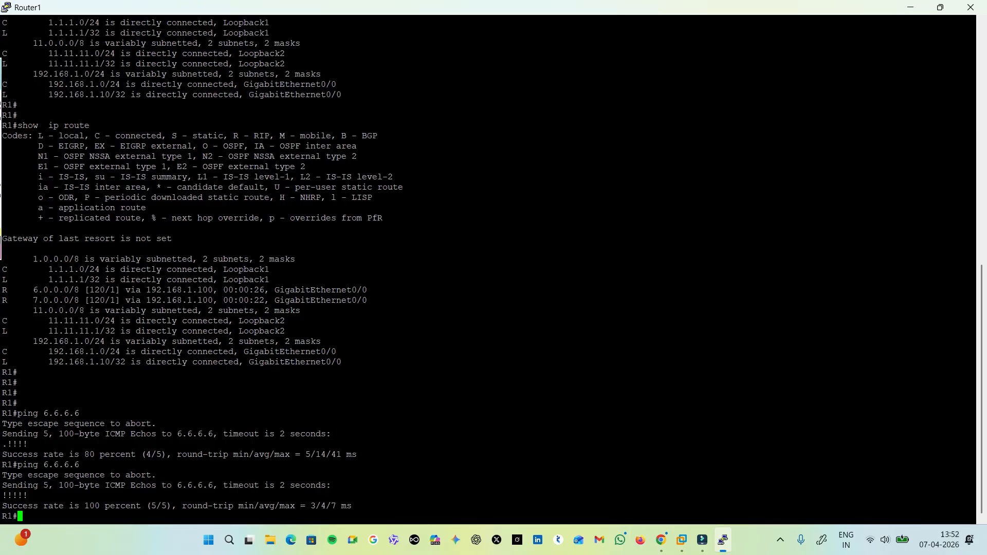
{"action": "left_click_drag", "start_coordinate": [32, 496], "coordinate": [2, 495]}
{"action": "left_click", "coordinate": [2, 496]}
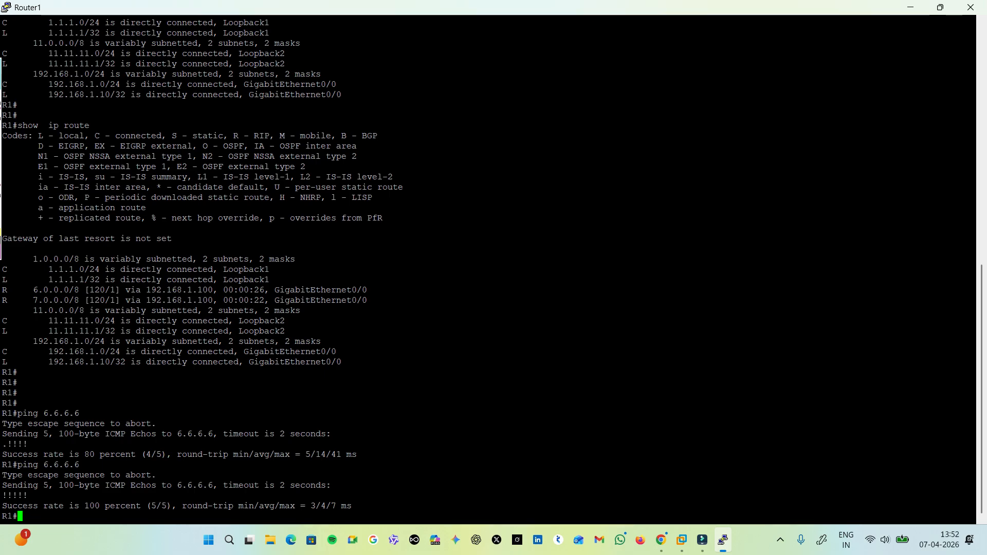
{"action": "left_click_drag", "start_coordinate": [975, 506], "coordinate": [105, 506]}
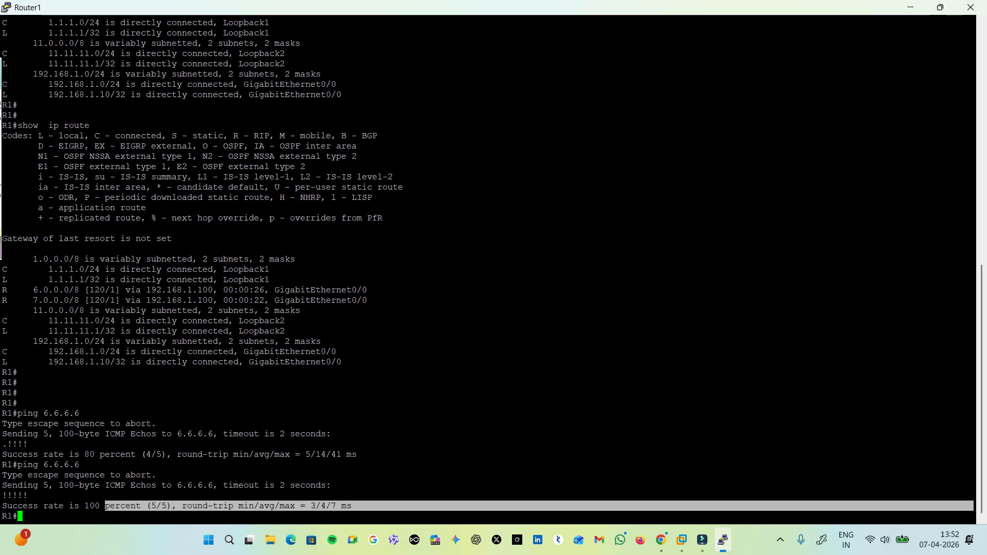
{"action": "left_click_drag", "start_coordinate": [27, 444], "coordinate": [3, 444]}
{"action": "left_click", "coordinate": [3, 444]}
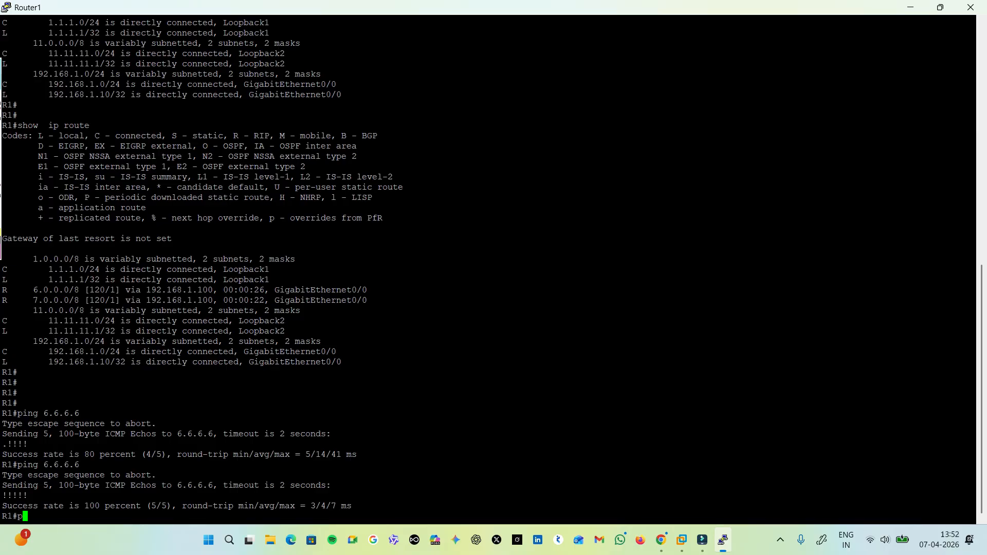
{"action": "key", "text": "Up"}
{"action": "key", "text": "Return"}
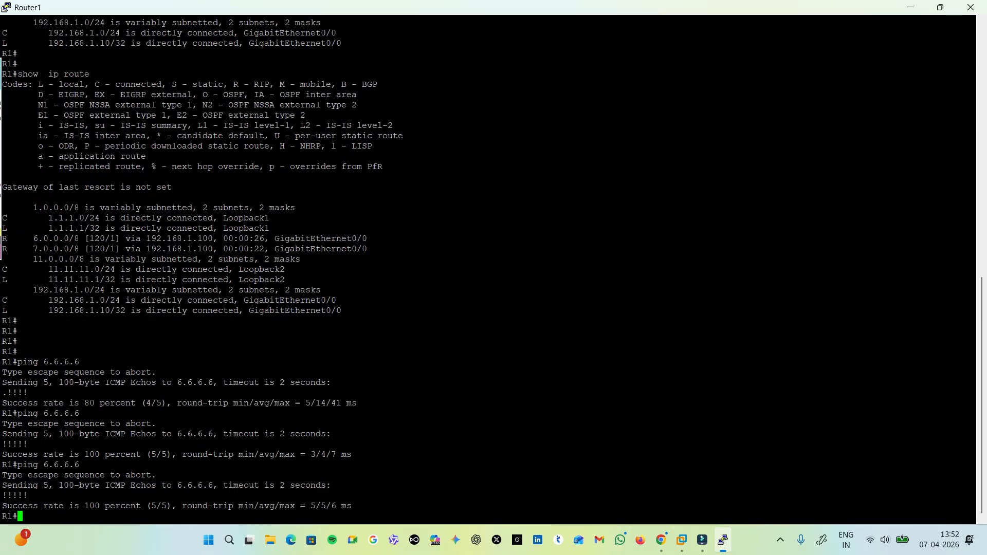
Ping 7.7.7.7 from Router1 to test connectivity to the firewall's other VLAN interface.
{"action": "type", "text": "ping 7.7.7.7"}
{"action": "key", "text": "ctrl+a"}
{"action": "key", "text": "Return"}
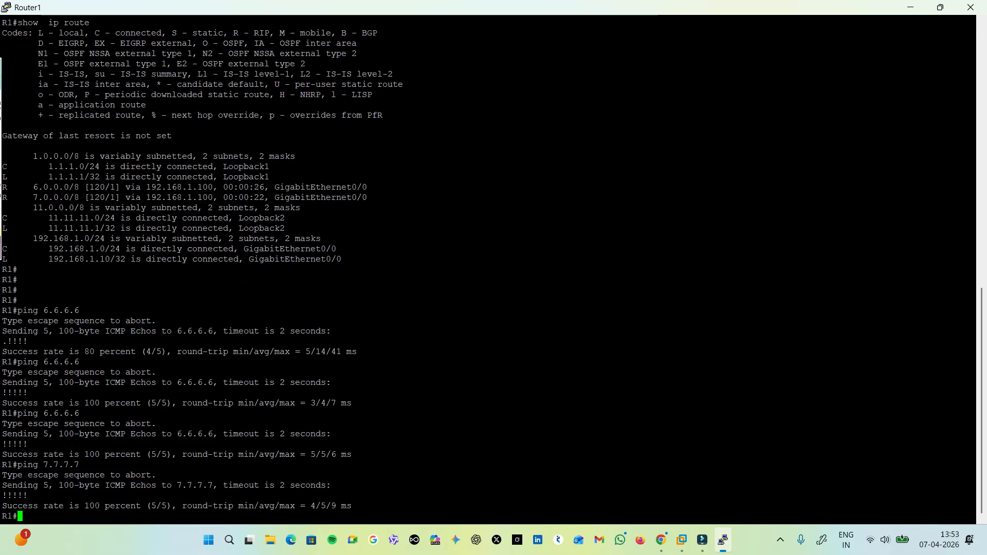
Return to the firewall and review the default virtual router's RIP interfaces, timers, auth profiles and export rules, leaving without changes.
{"action": "left_click", "coordinate": [911, 8]}
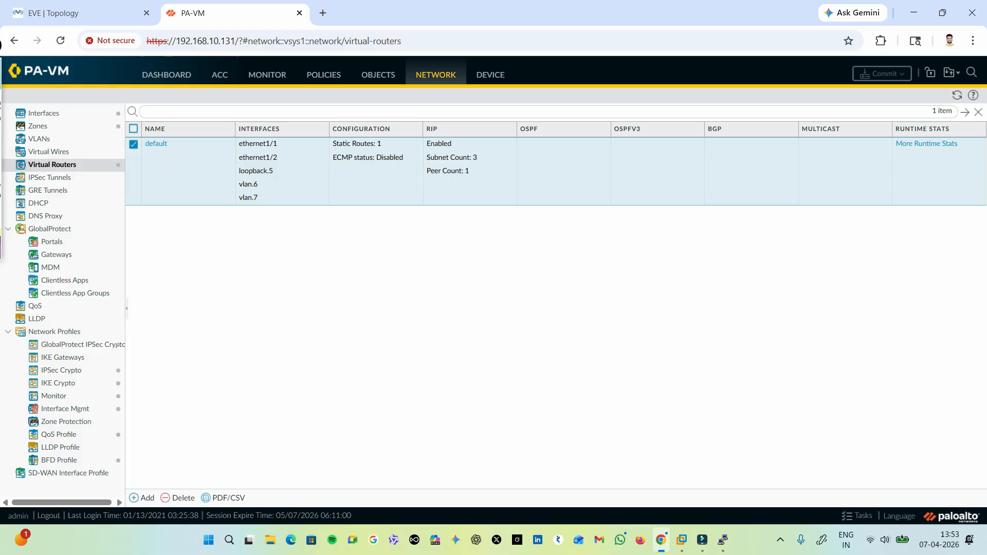
{"action": "left_click", "coordinate": [155, 144]}
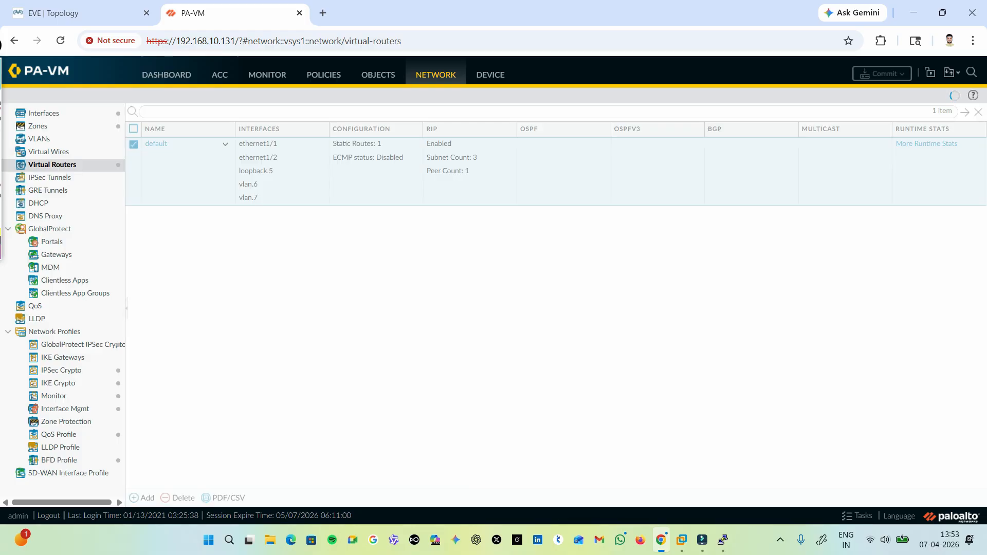
{"action": "left_click", "coordinate": [249, 213]}
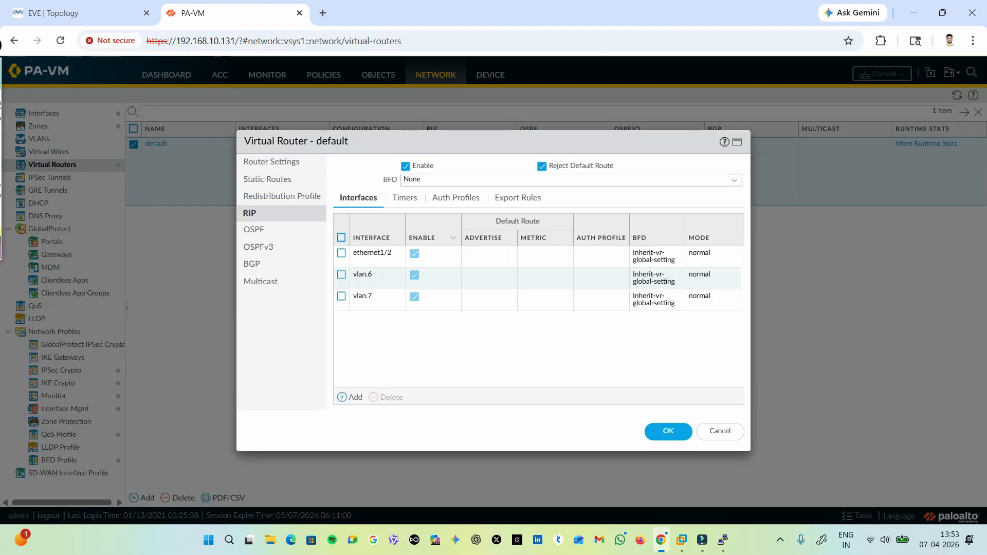
{"action": "left_click", "coordinate": [404, 198]}
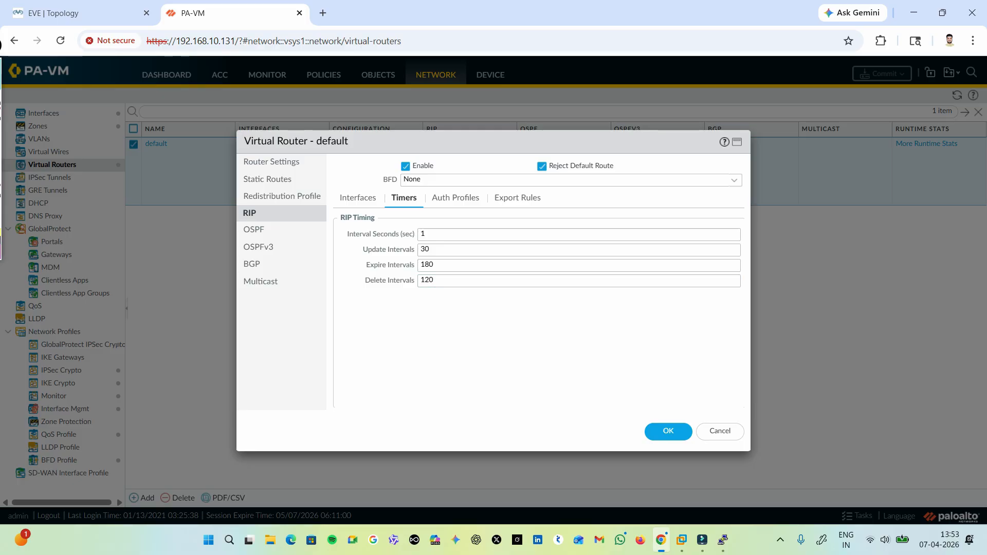
{"action": "left_click", "coordinate": [456, 198]}
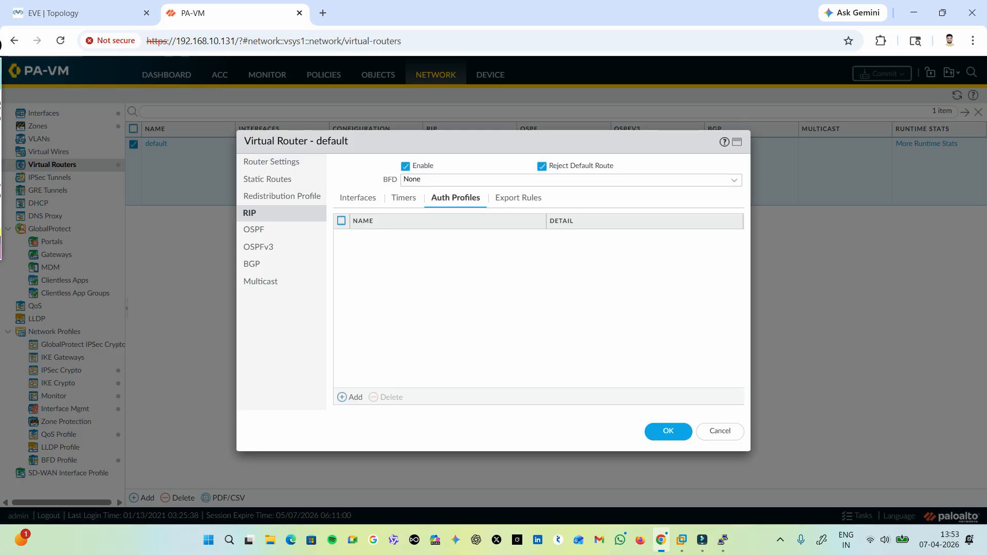
{"action": "left_click", "coordinate": [517, 198]}
{"action": "left_click", "coordinate": [404, 198]}
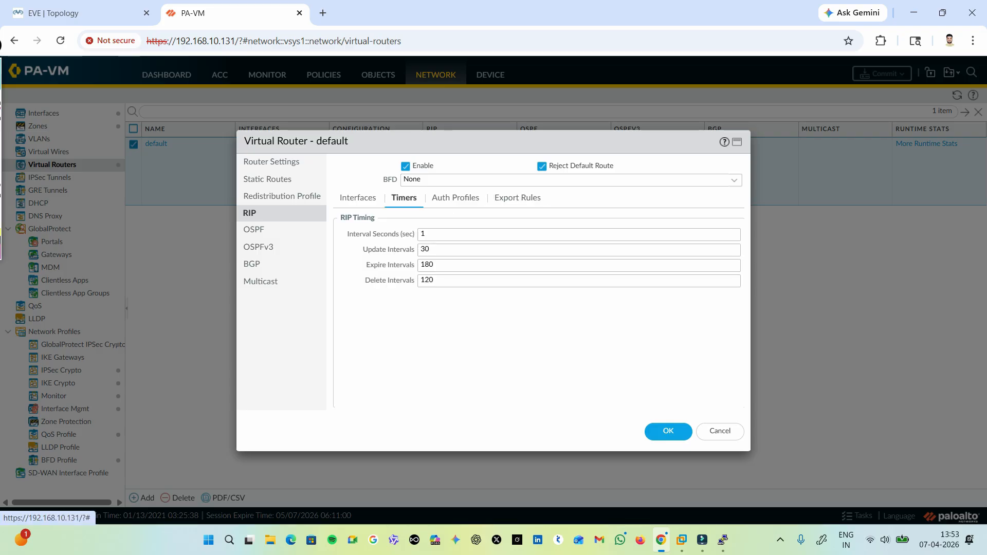
{"action": "left_click", "coordinate": [358, 198]}
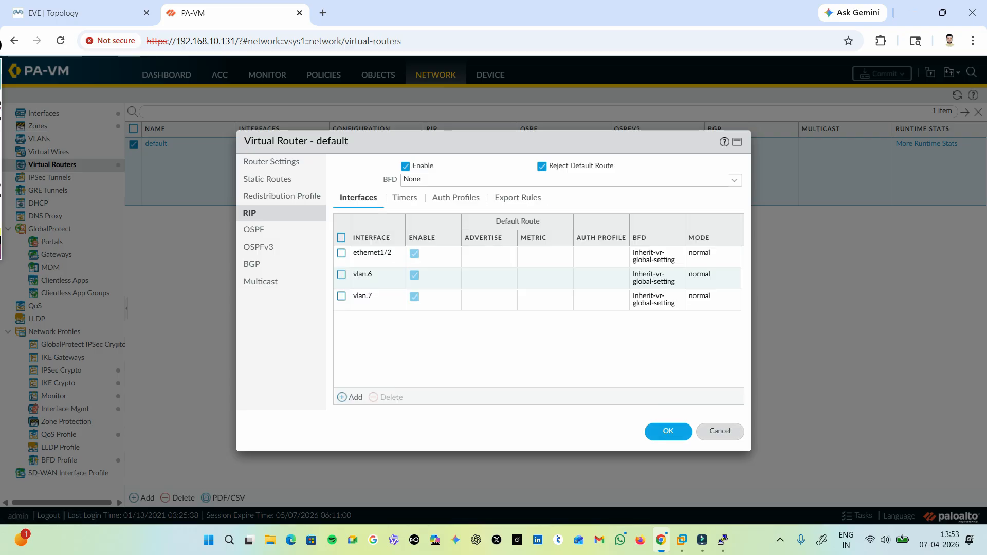
{"action": "left_click", "coordinate": [720, 431]}
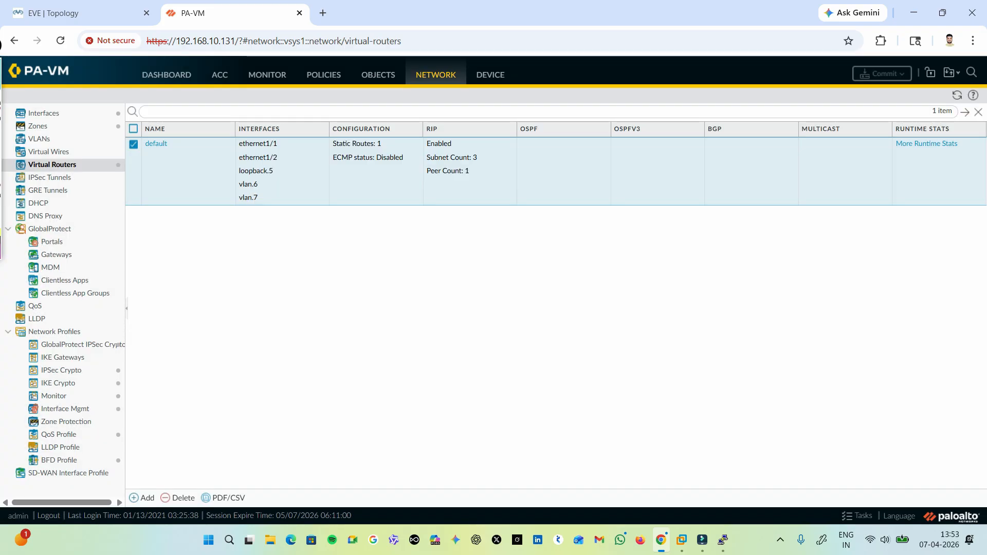
Launch PuTTY, open an SSH session to the firewall at 192.168.10.131, accept its new host key and widen the terminal window.
{"action": "left_click", "coordinate": [229, 540]}
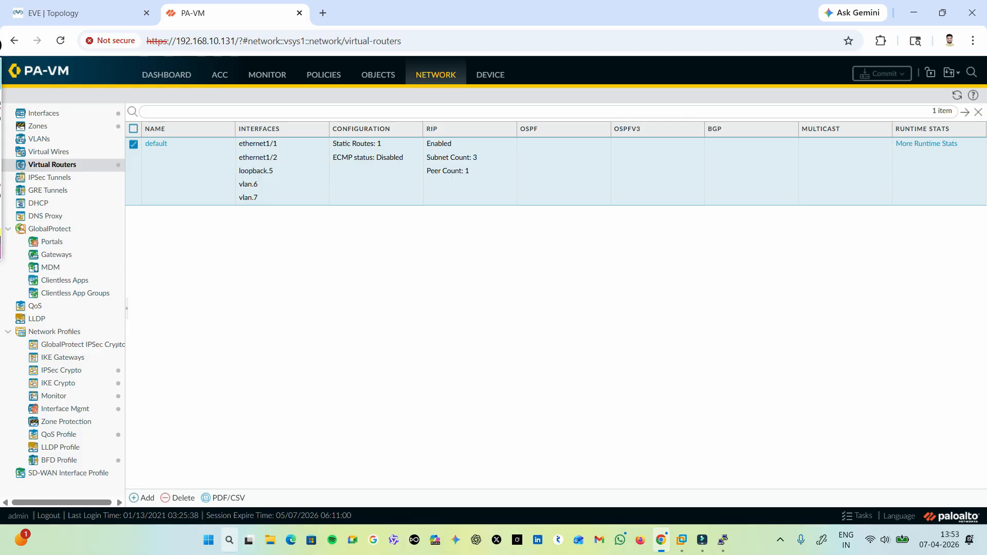
{"action": "type", "text": "putty"}
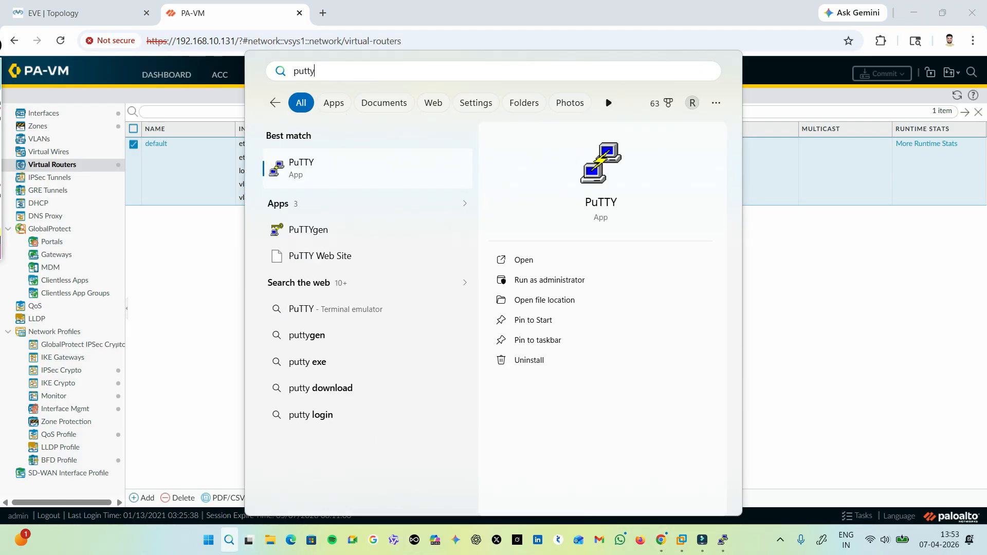
{"action": "key", "text": "BackSpace"}
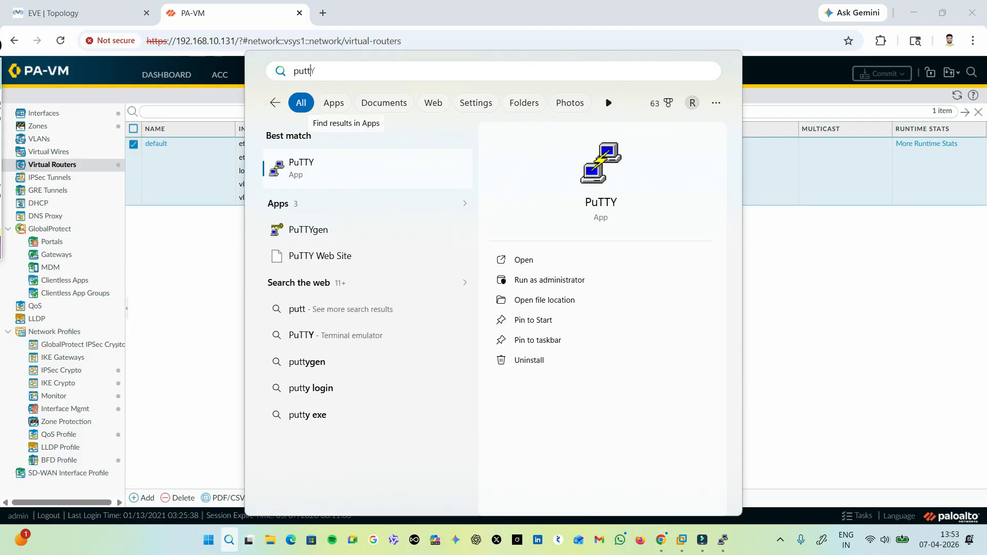
{"action": "key", "text": "Return"}
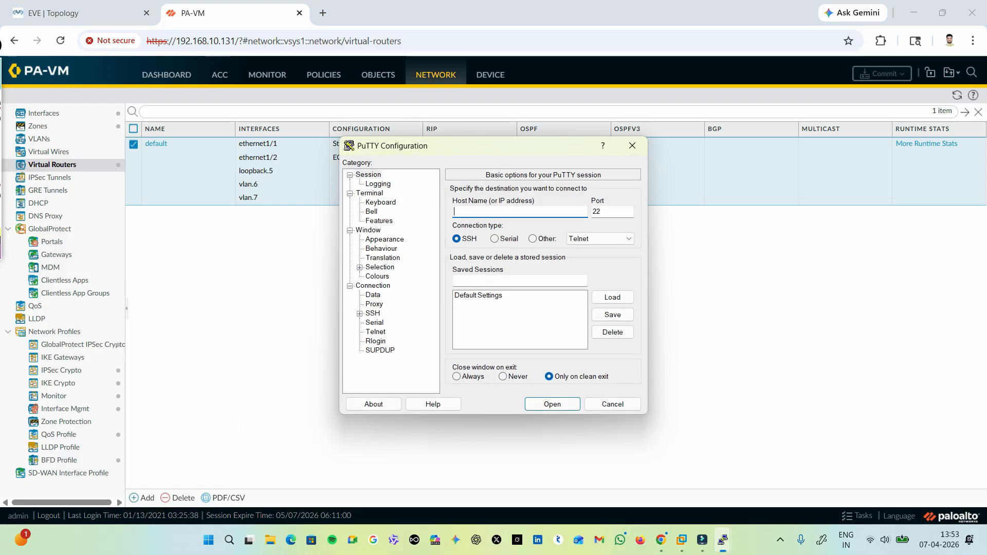
{"action": "type", "text": "192.168.10.131"}
{"action": "key", "text": "Return"}
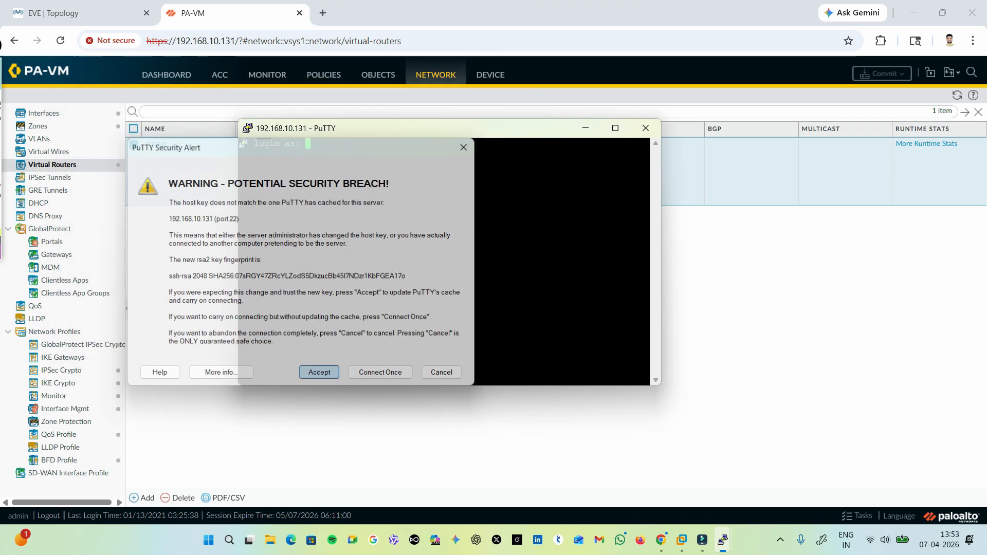
{"action": "key", "text": "Return"}
{"action": "left_click_drag", "start_coordinate": [661, 263], "coordinate": [830, 263]}
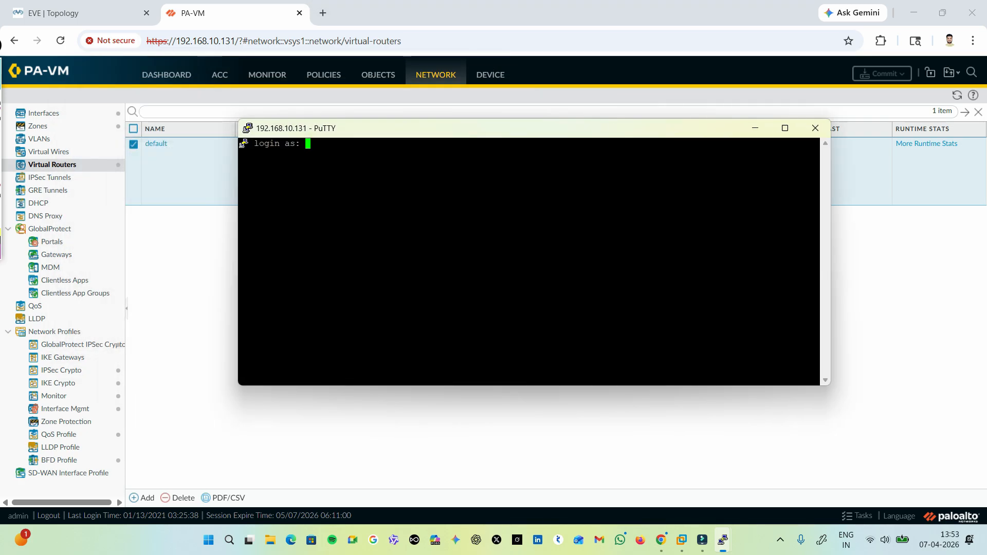
Log in to the firewall's command line as admin with the account password.
{"action": "type", "text": "admin"}
{"action": "key", "text": "Return"}
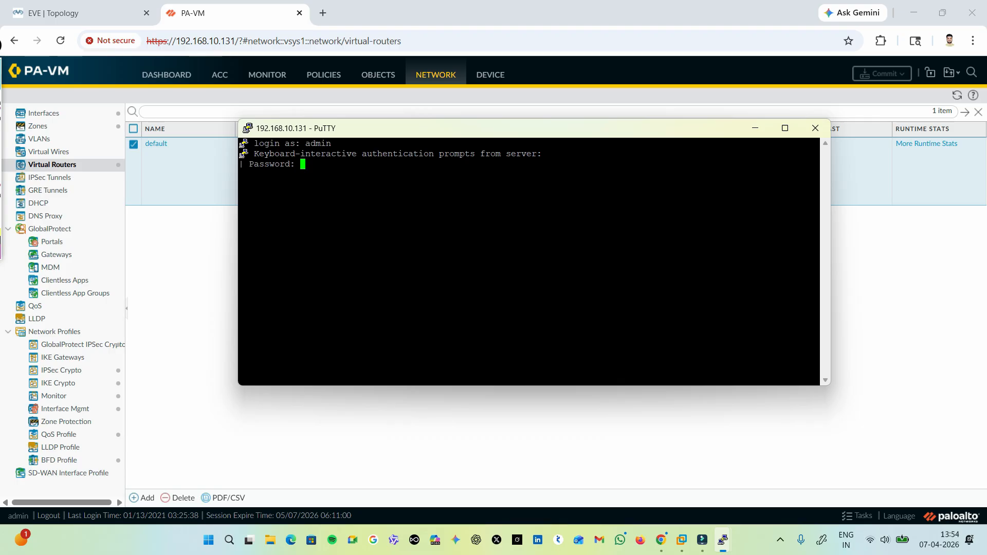
{"action": "key", "text": "Return"}
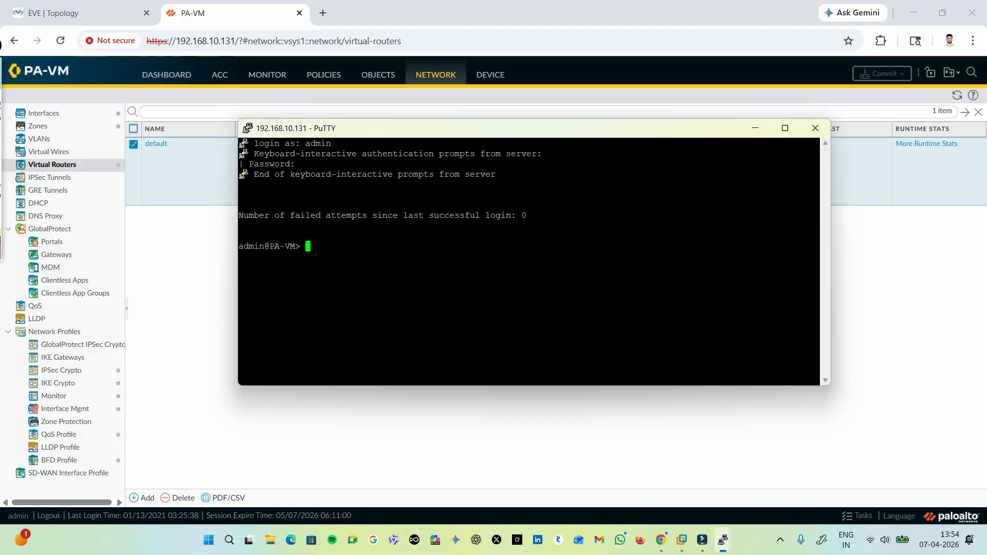
Display the firewall's routing table with "show routing route" and maximize the terminal to read all the entries.
{"action": "type", "text": "show ro"}
{"action": "key", "text": "Tab"}
{"action": "type", "text": "ro"}
{"action": "key", "text": "Tab"}
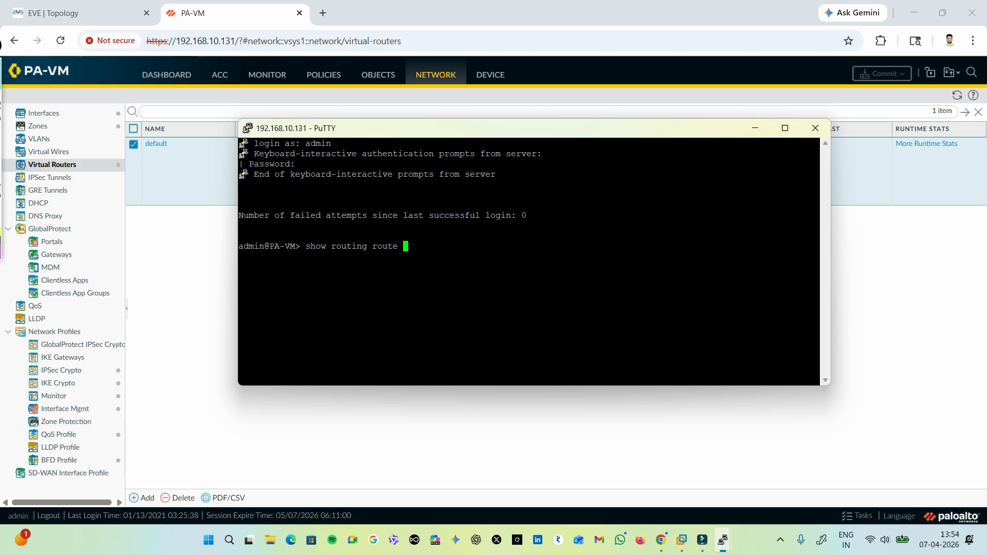
{"action": "key", "text": "Return"}
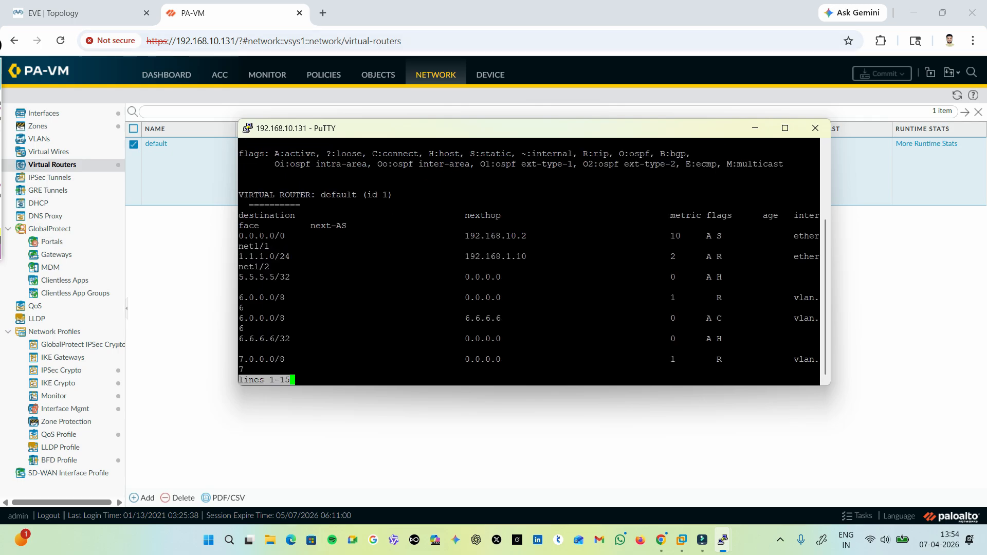
{"action": "left_click", "coordinate": [785, 128]}
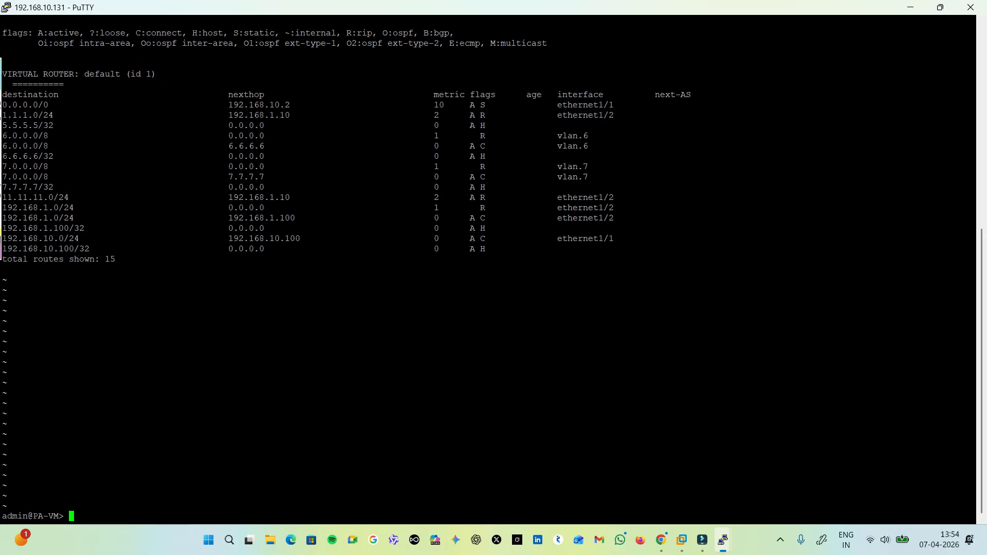
{"action": "key", "text": "Return"}
{"action": "key", "text": "Return"}
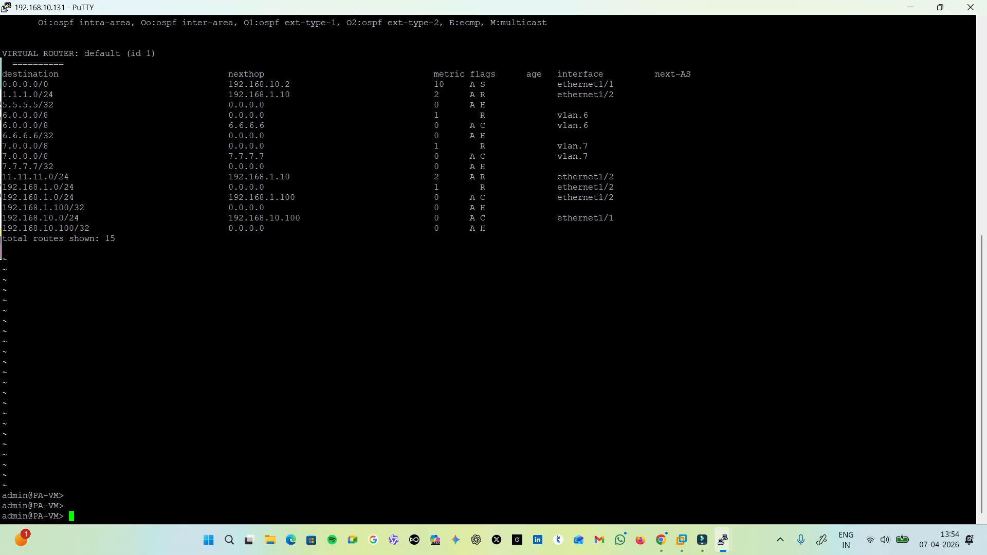
Display the firewall's forwarding table with "show routing fib".
{"action": "key", "text": "Up"}
{"action": "key", "text": "BackSpace"}
{"action": "key", "text": "BackSpace"}
{"action": "key", "text": "BackSpace"}
{"action": "key", "text": "BackSpace"}
{"action": "key", "text": "BackSpace"}
{"action": "type", "text": "fbi"}
{"action": "key", "text": "Return"}
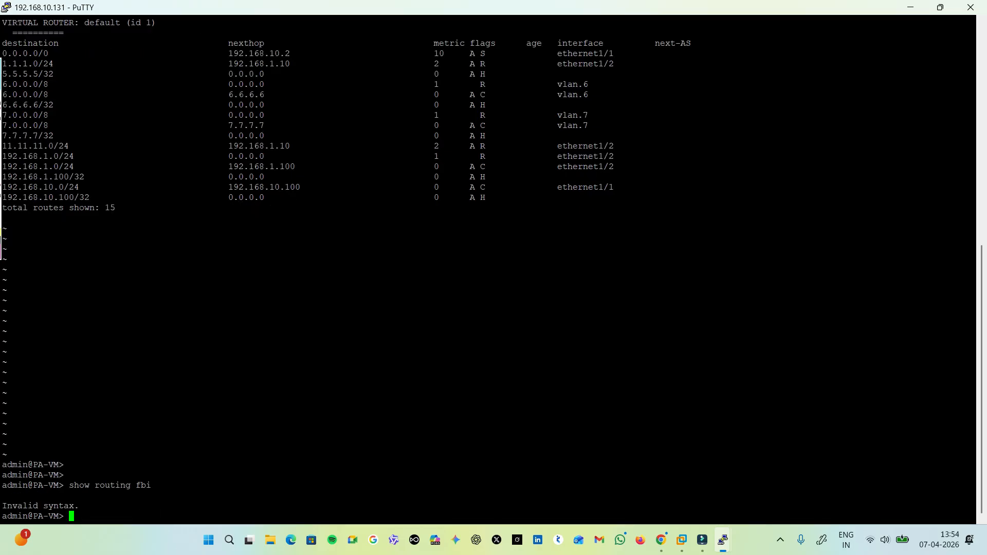
{"action": "key", "text": "Up"}
{"action": "key", "text": "BackSpace"}
{"action": "key", "text": "BackSpace"}
{"action": "type", "text": "ib"}
{"action": "key", "text": "Return"}
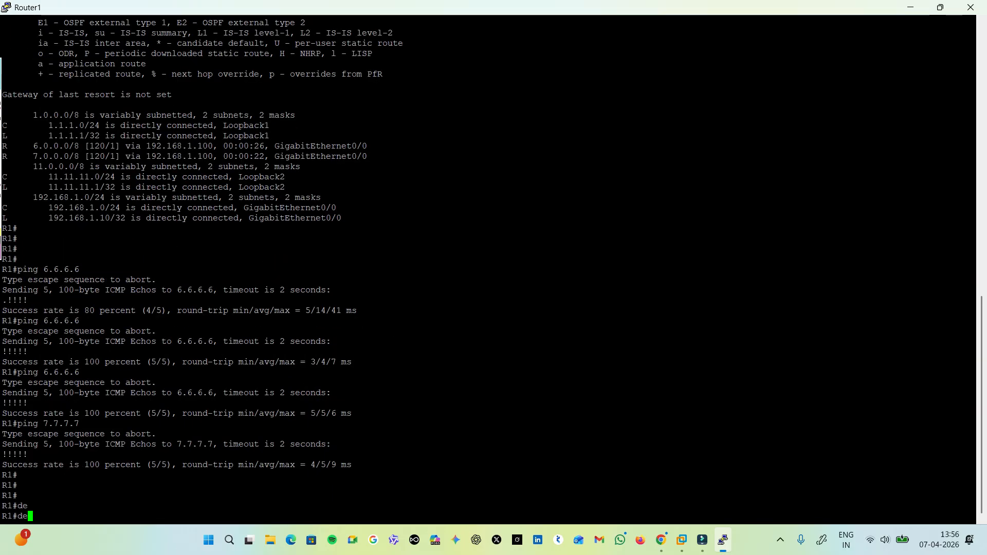
Enable RIP event debugging in Router1's console with "debug ip rip events".
{"action": "type", "text": "b"}
{"action": "key", "text": "Tab"}
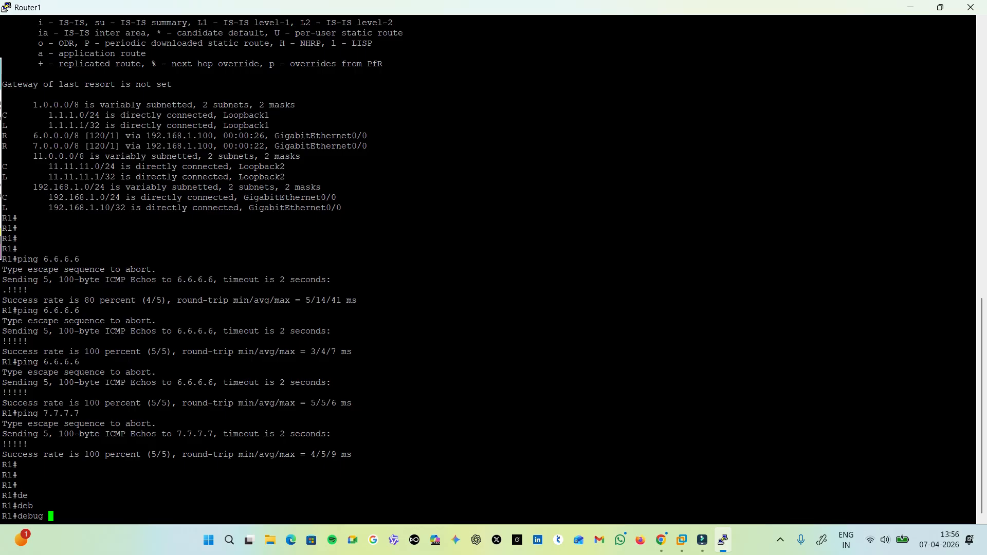
{"action": "type", "text": "ip ri"}
{"action": "key", "text": "Tab"}
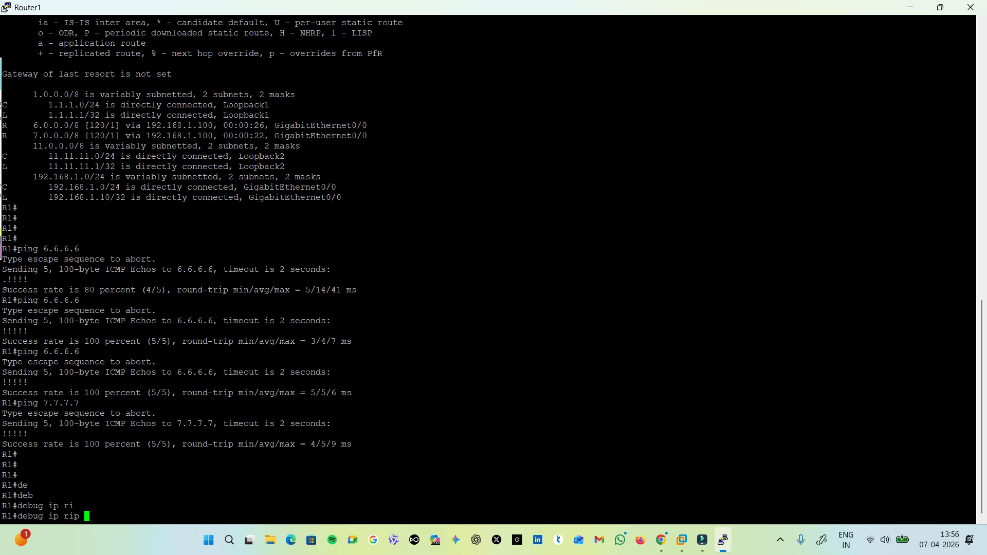
{"action": "type", "text": "en"}
{"action": "key", "text": "Tab"}
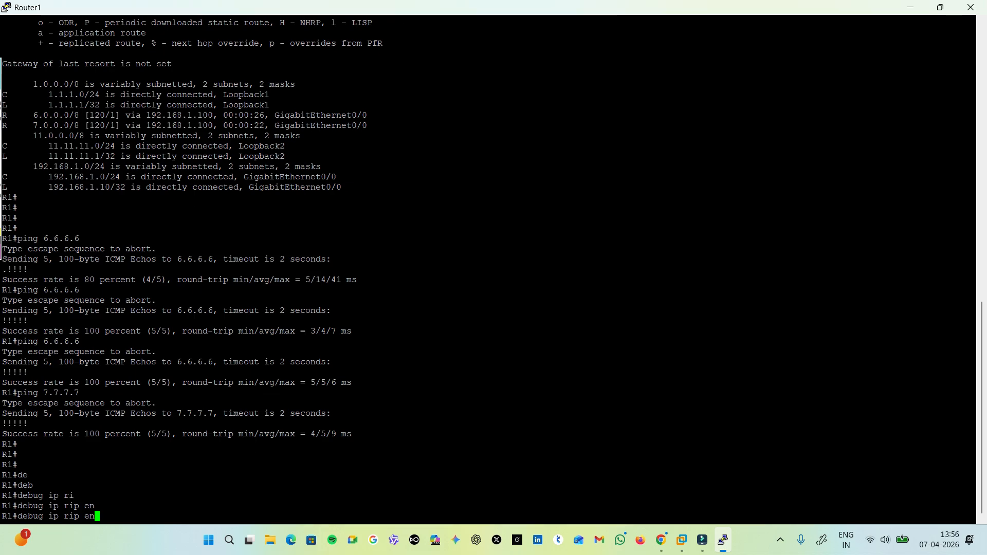
{"action": "key", "text": "Tab"}
{"action": "key", "text": "Return"}
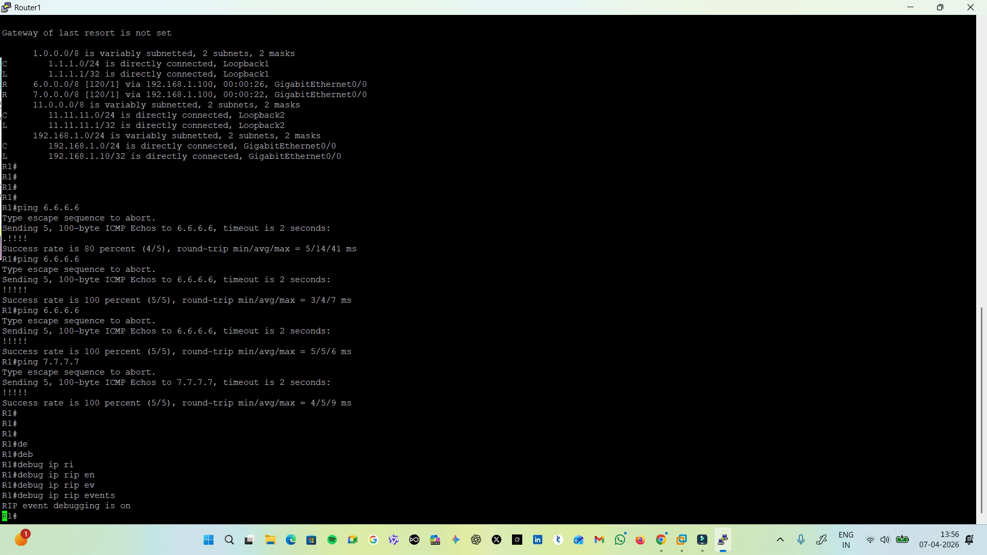
{"action": "key", "text": "Return"}
{"action": "key", "text": "Return"}
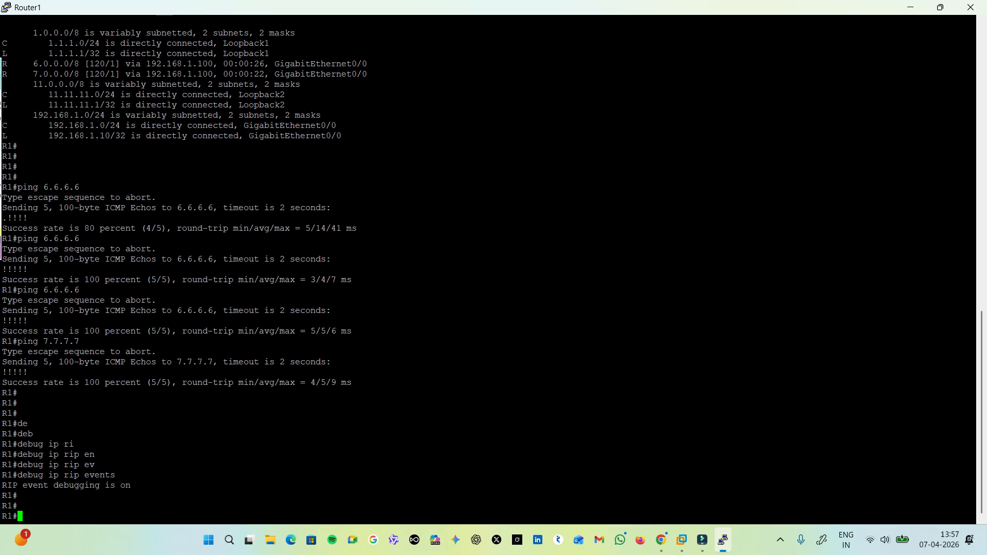